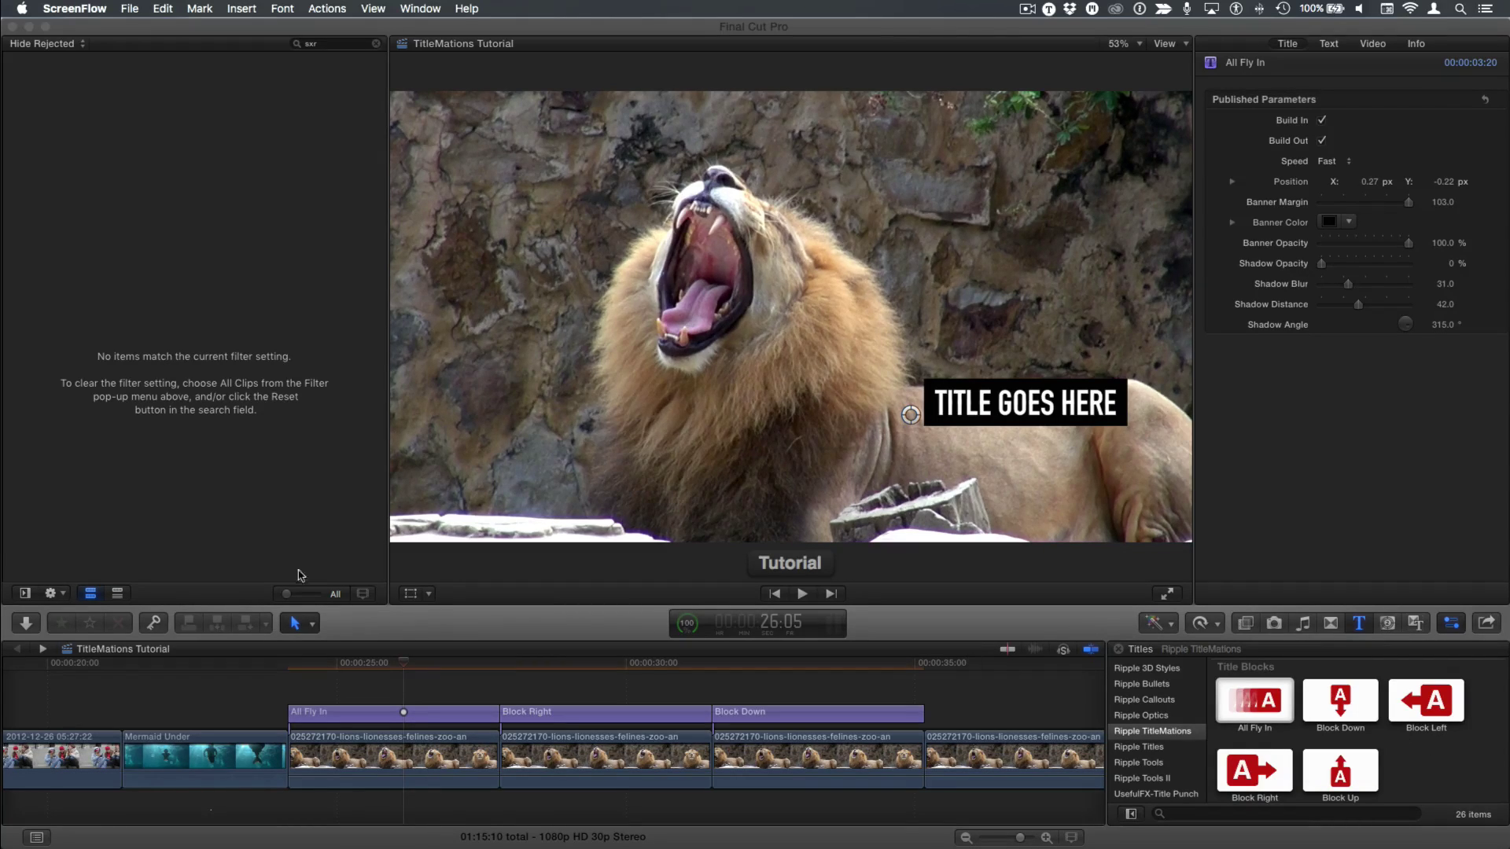
- Play the All Fly In title, then step frame by frame until its banner is fully in
left_click(386, 717)
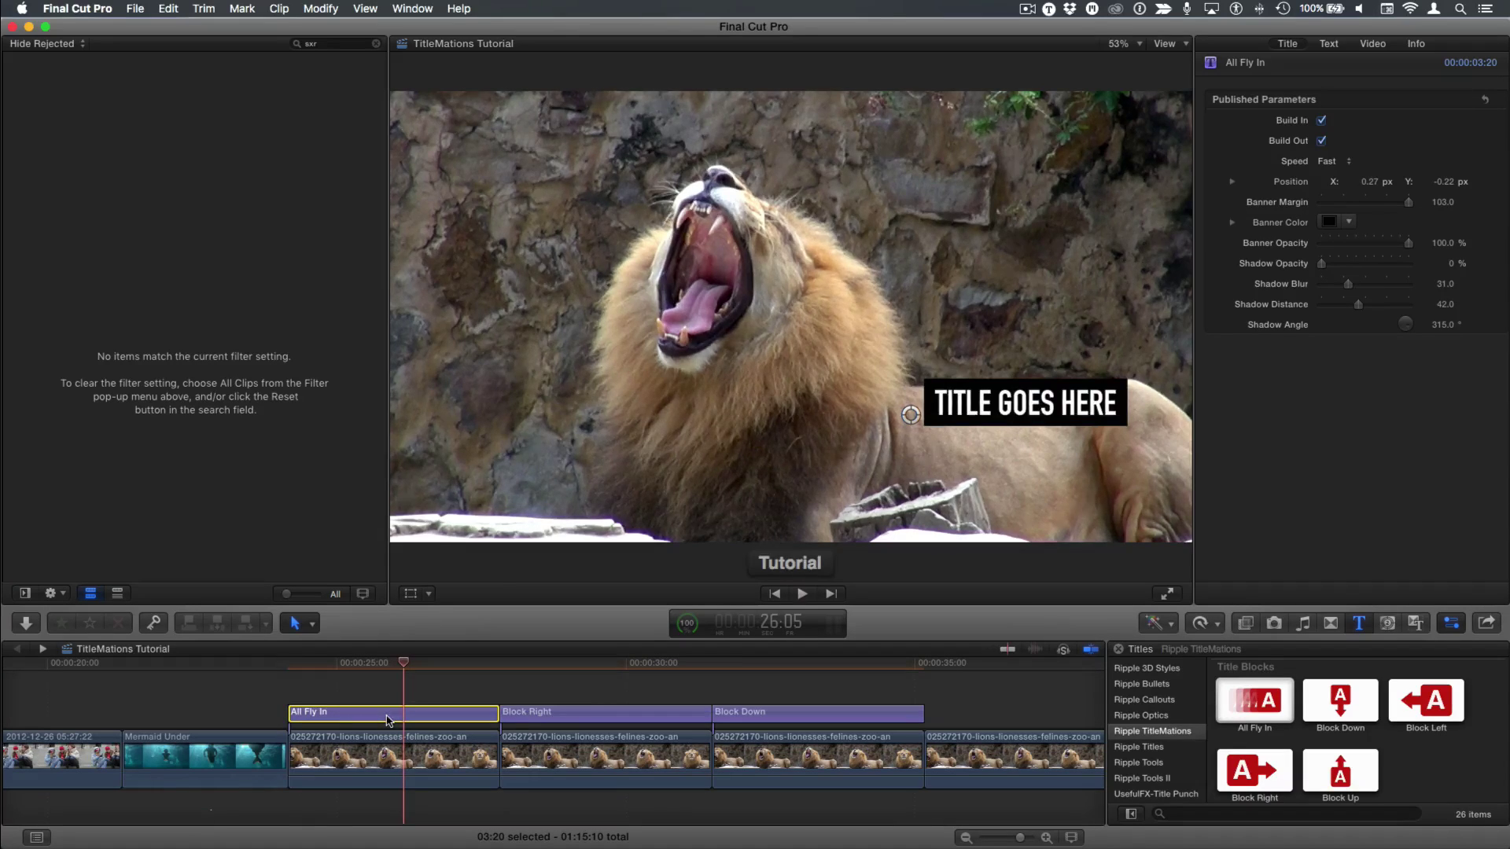
key("shift+slash")
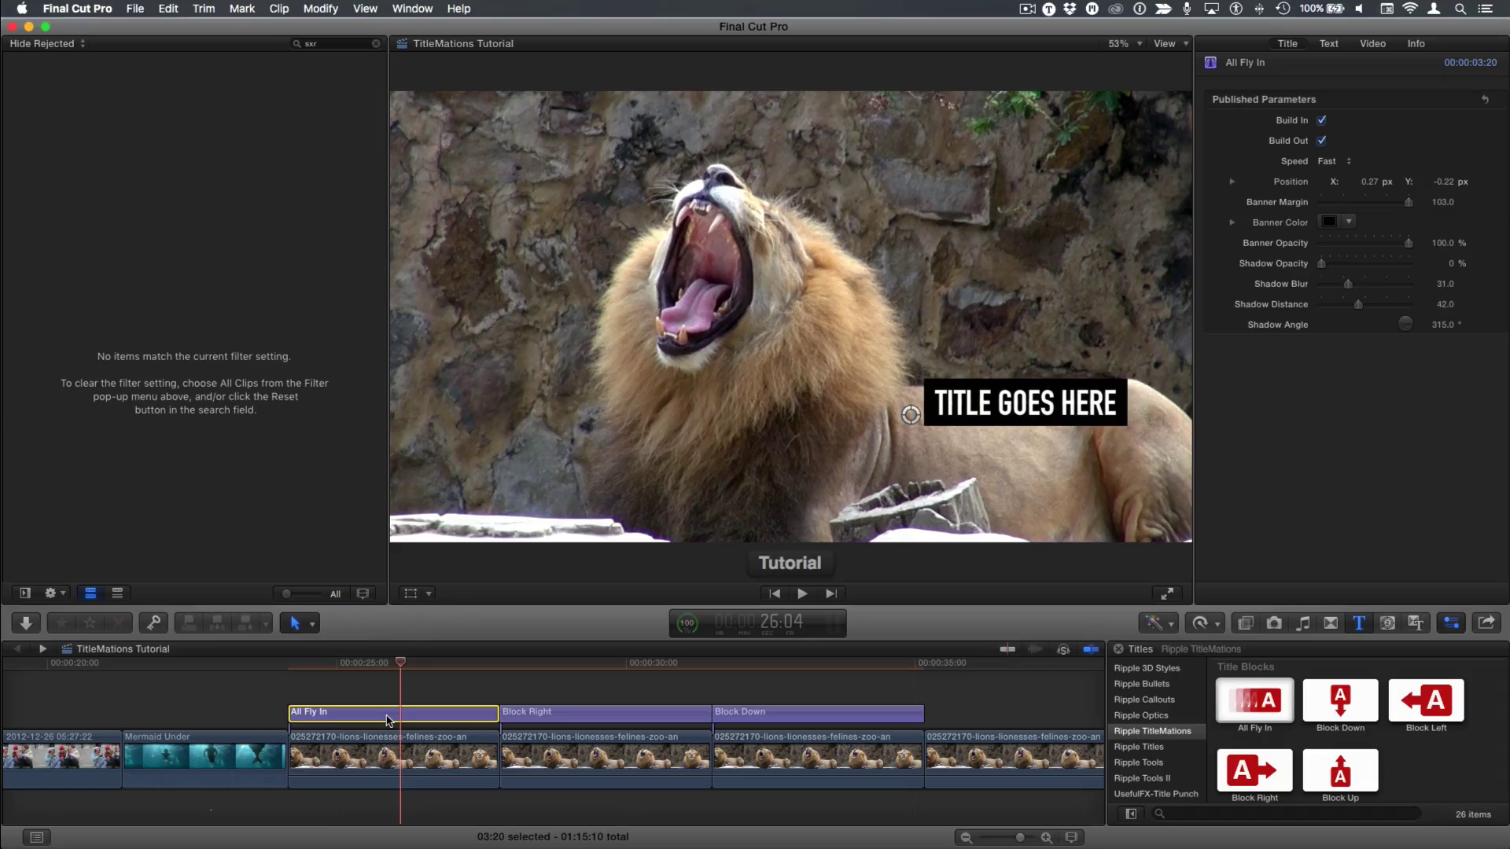
left_click(953, 420)
left_click(290, 669)
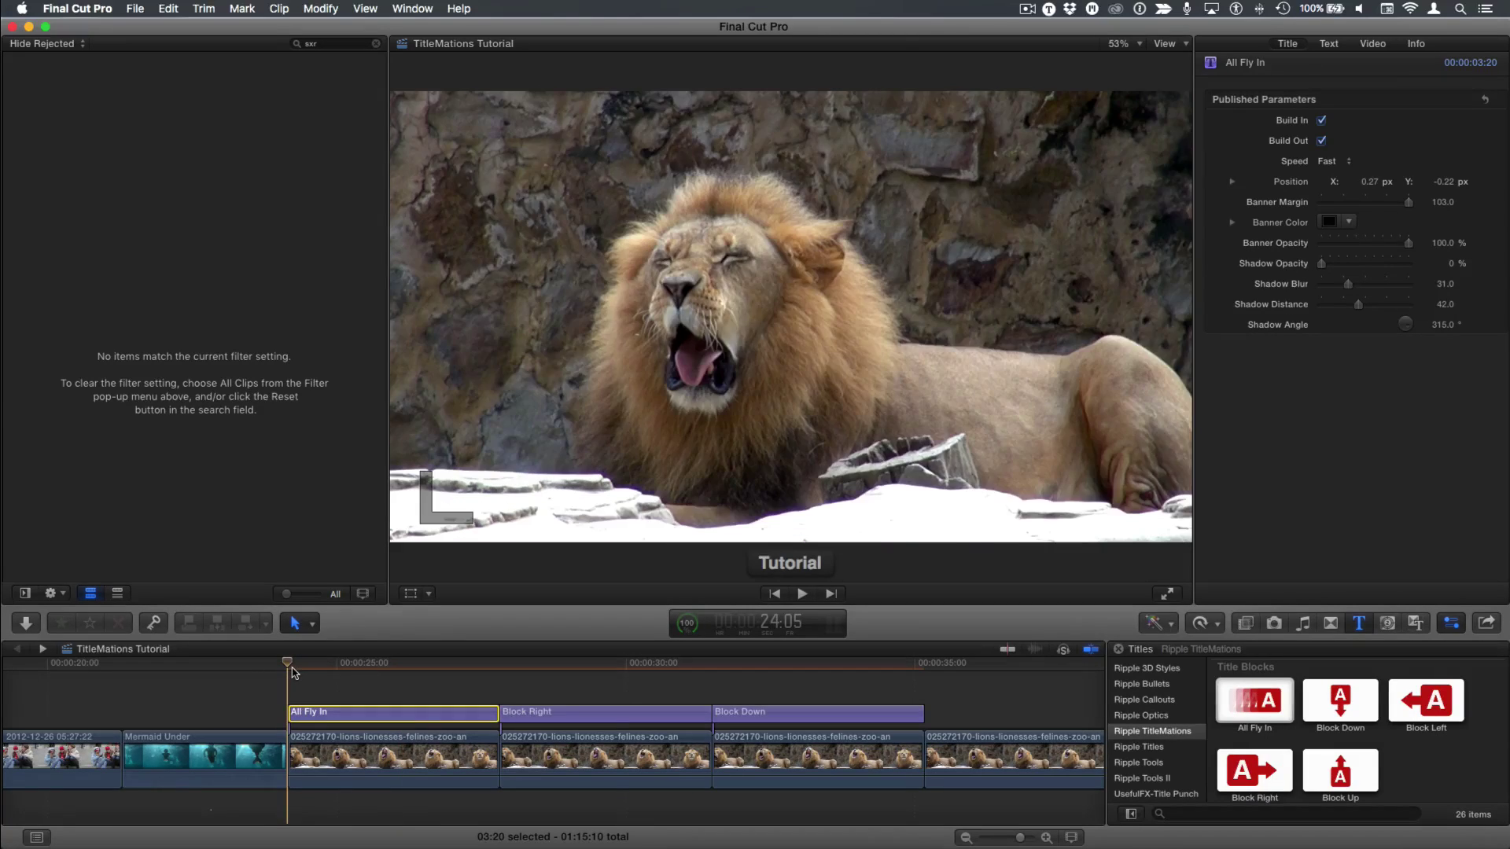
key("Right")
key("Right")
key("Right")
key("Right")
key("Right")
key("Right")
key("Right")
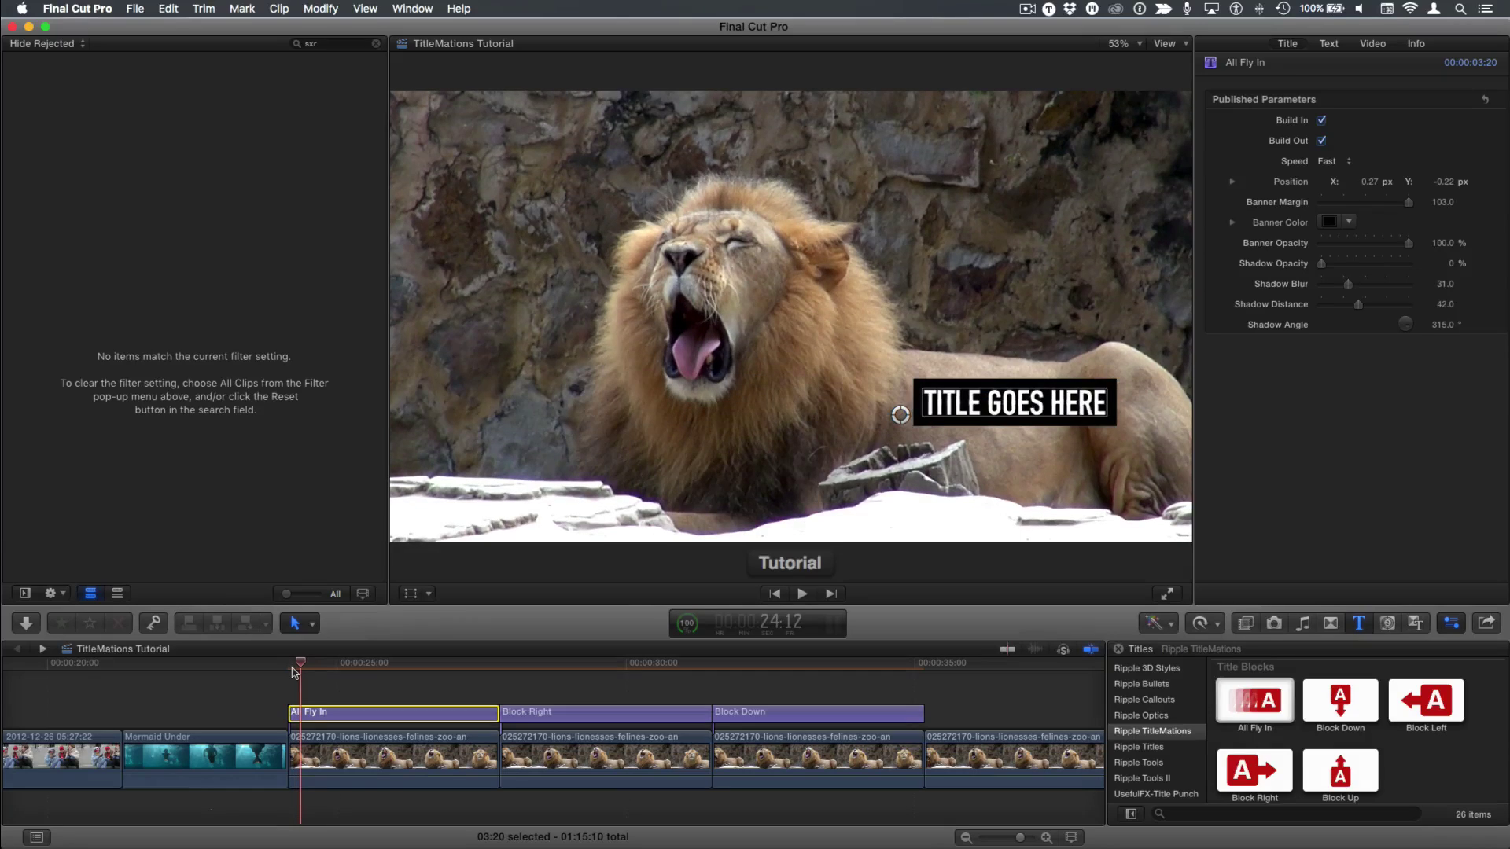
key("Right")
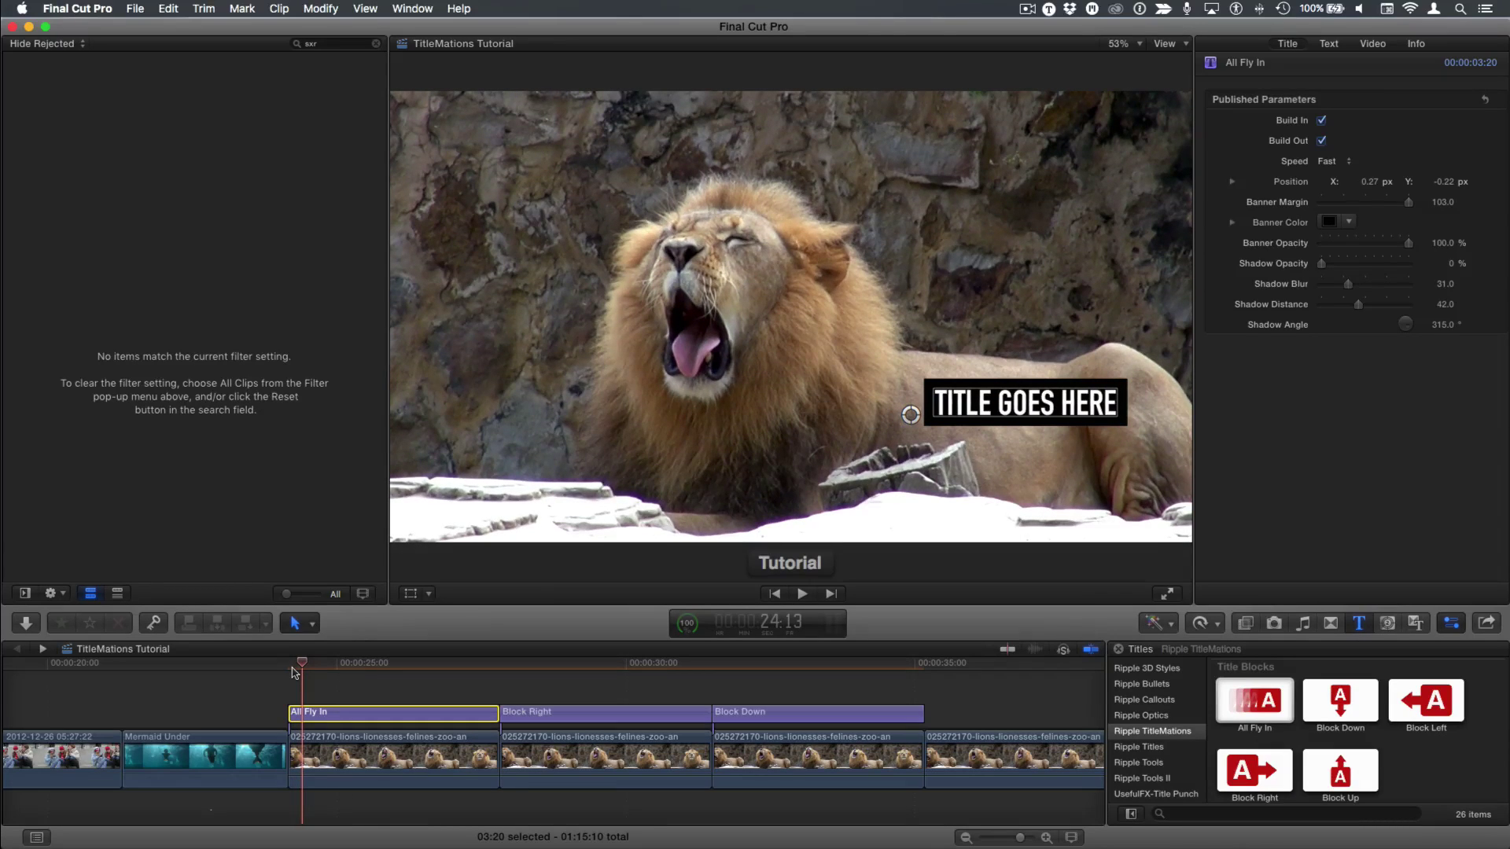
- Move the All Fly In title up onto the rock wall and fine-tune its position
double_click(913, 417)
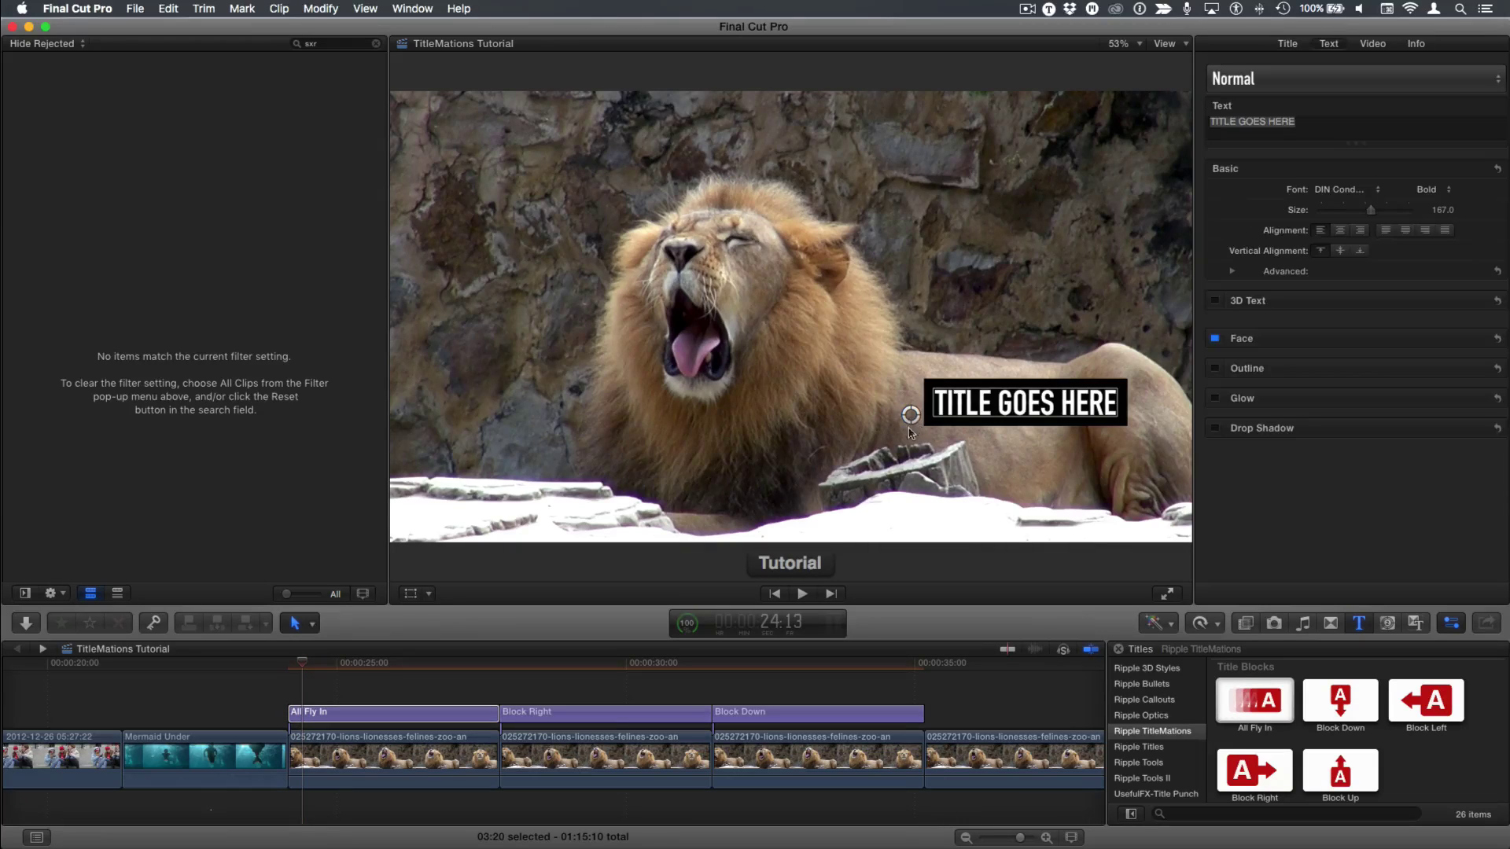
left_click_drag(906, 397, 893, 169)
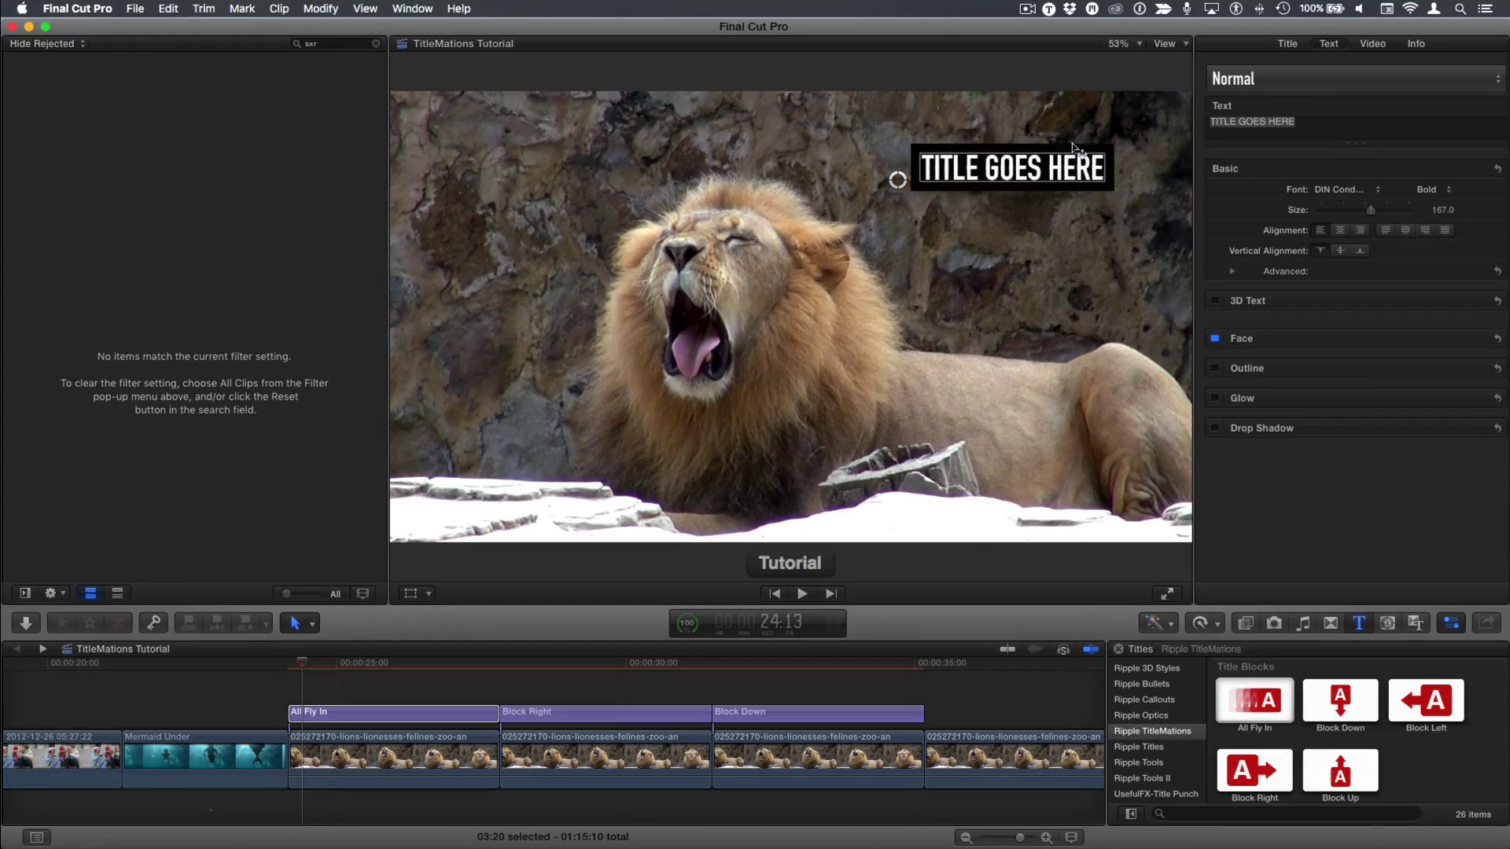
left_click(1290, 45)
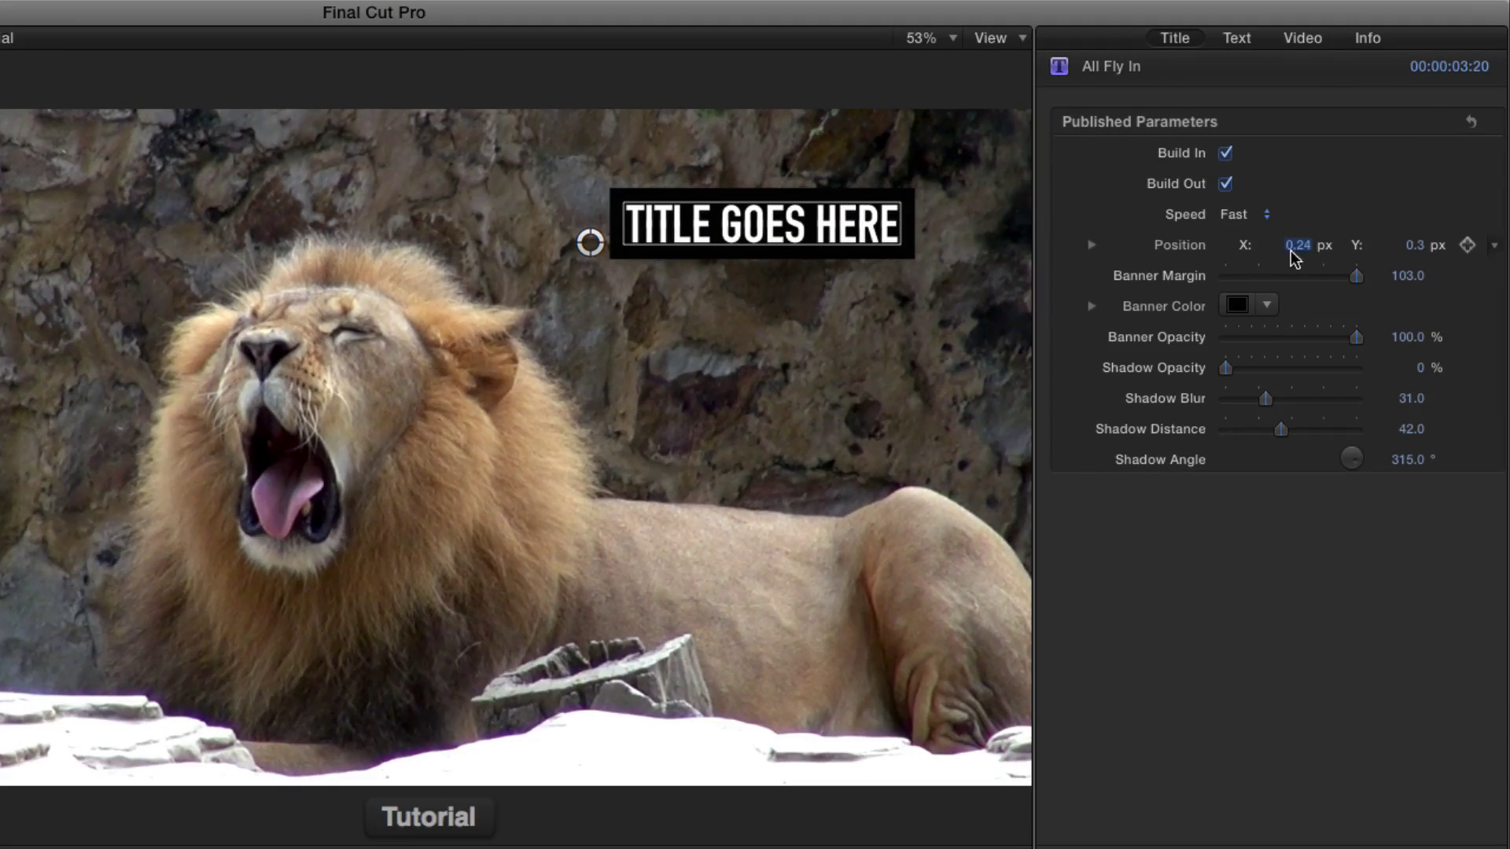
mouse_move(1292, 251)
left_mouse_down()
mouse_move(1259, 250)
mouse_move(1294, 250)
left_mouse_up()
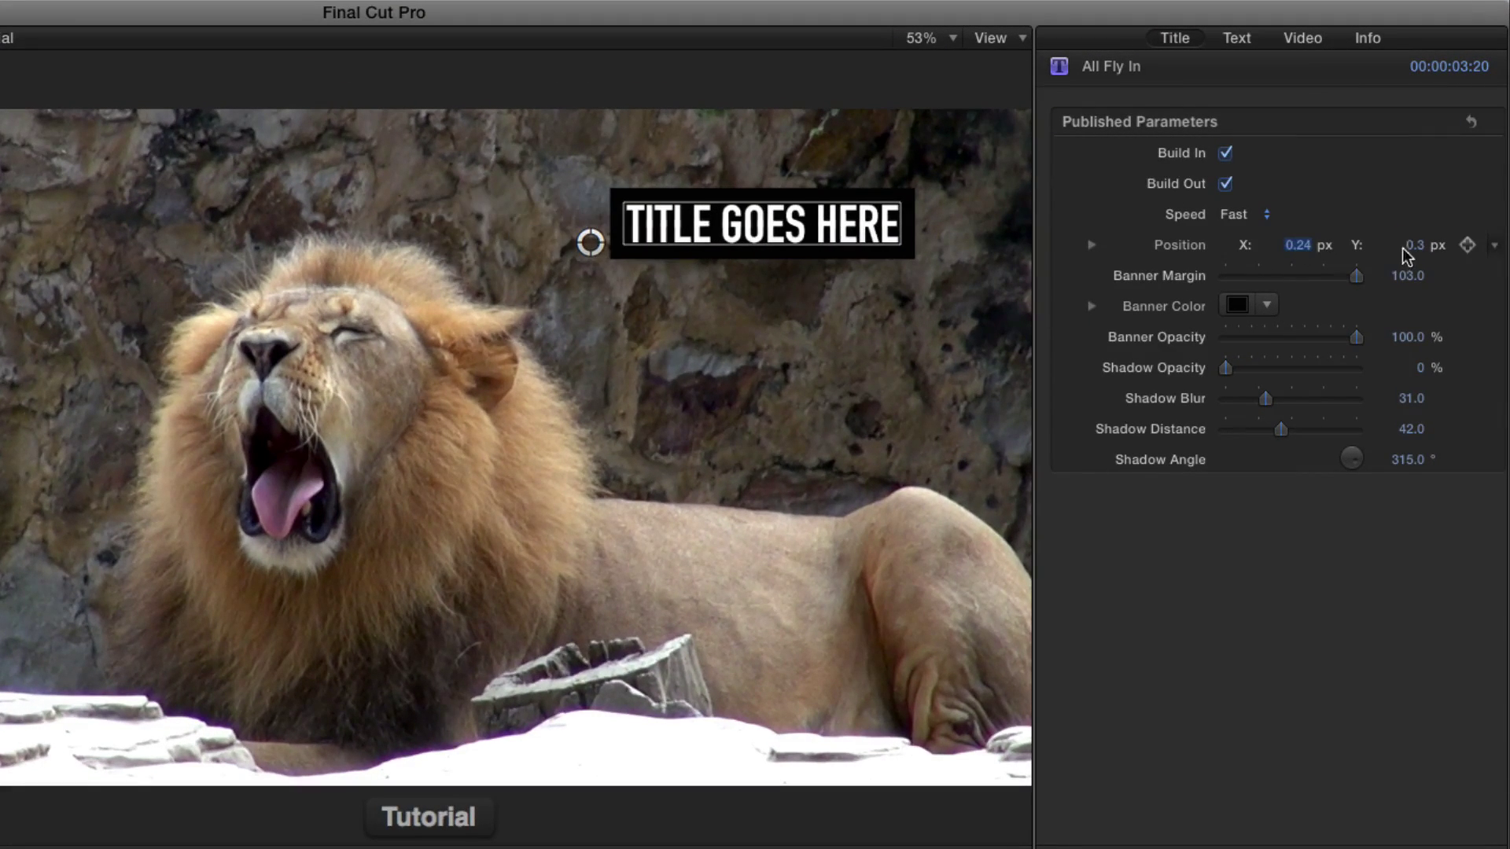
mouse_move(1412, 245)
left_mouse_down()
mouse_move(1385, 246)
mouse_move(1419, 245)
left_mouse_up()
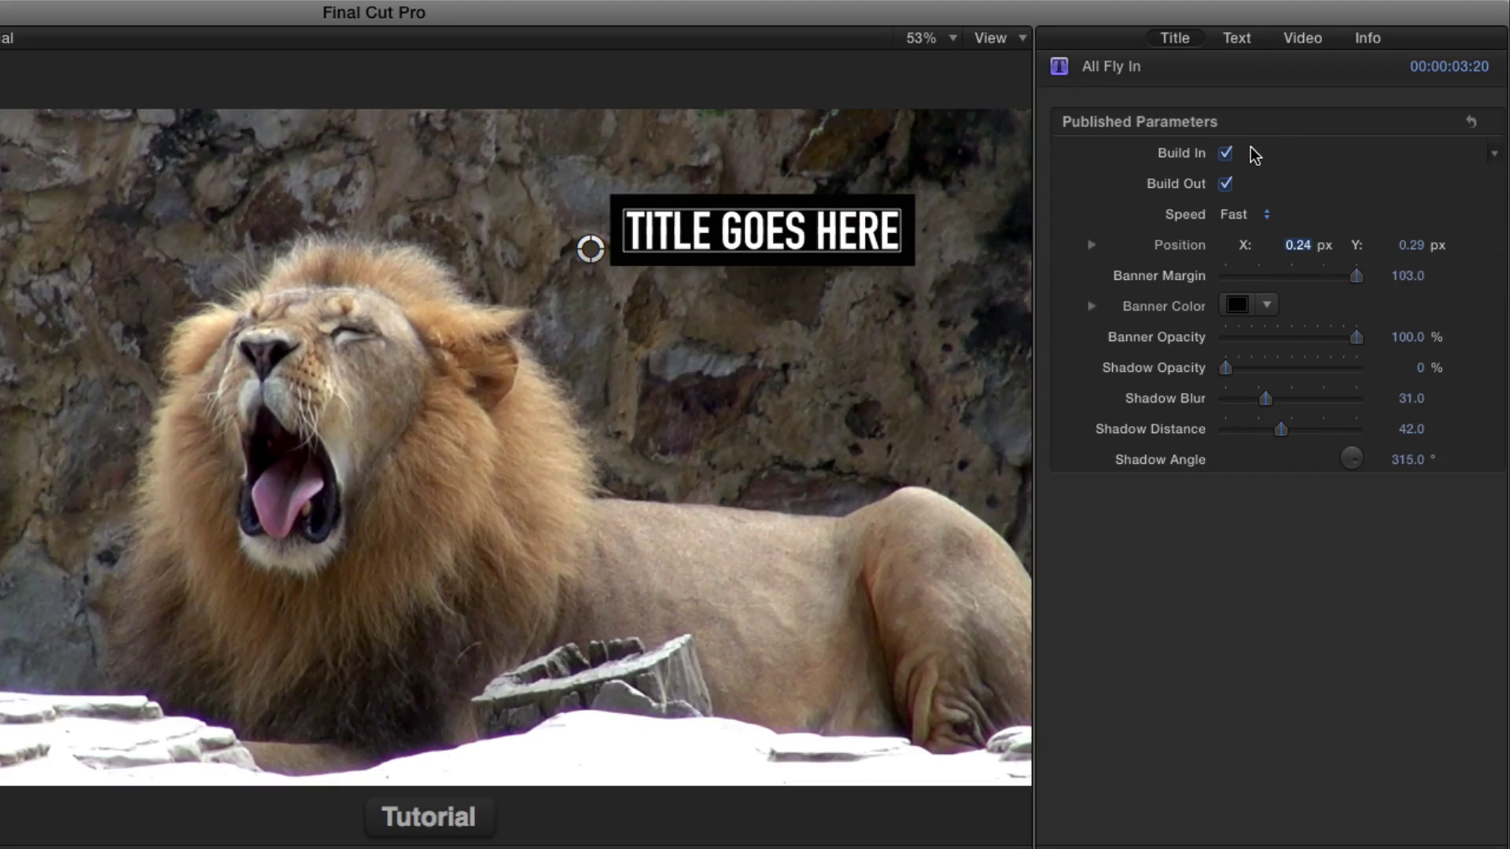
- Keep the animation Speed at Fast and raise Banner Margin to 119
left_click(1256, 214)
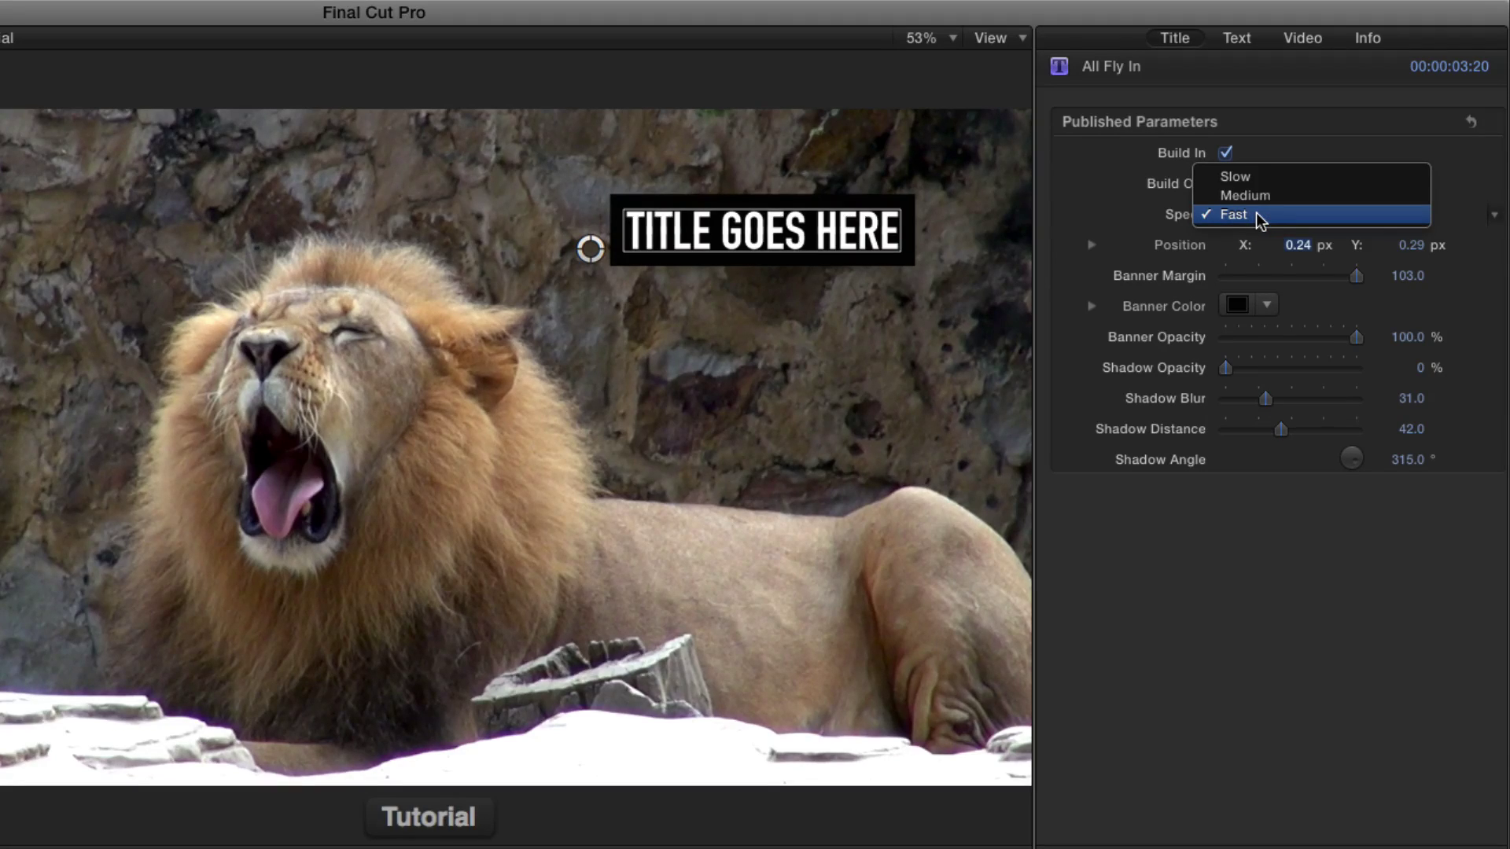
left_click(1261, 220)
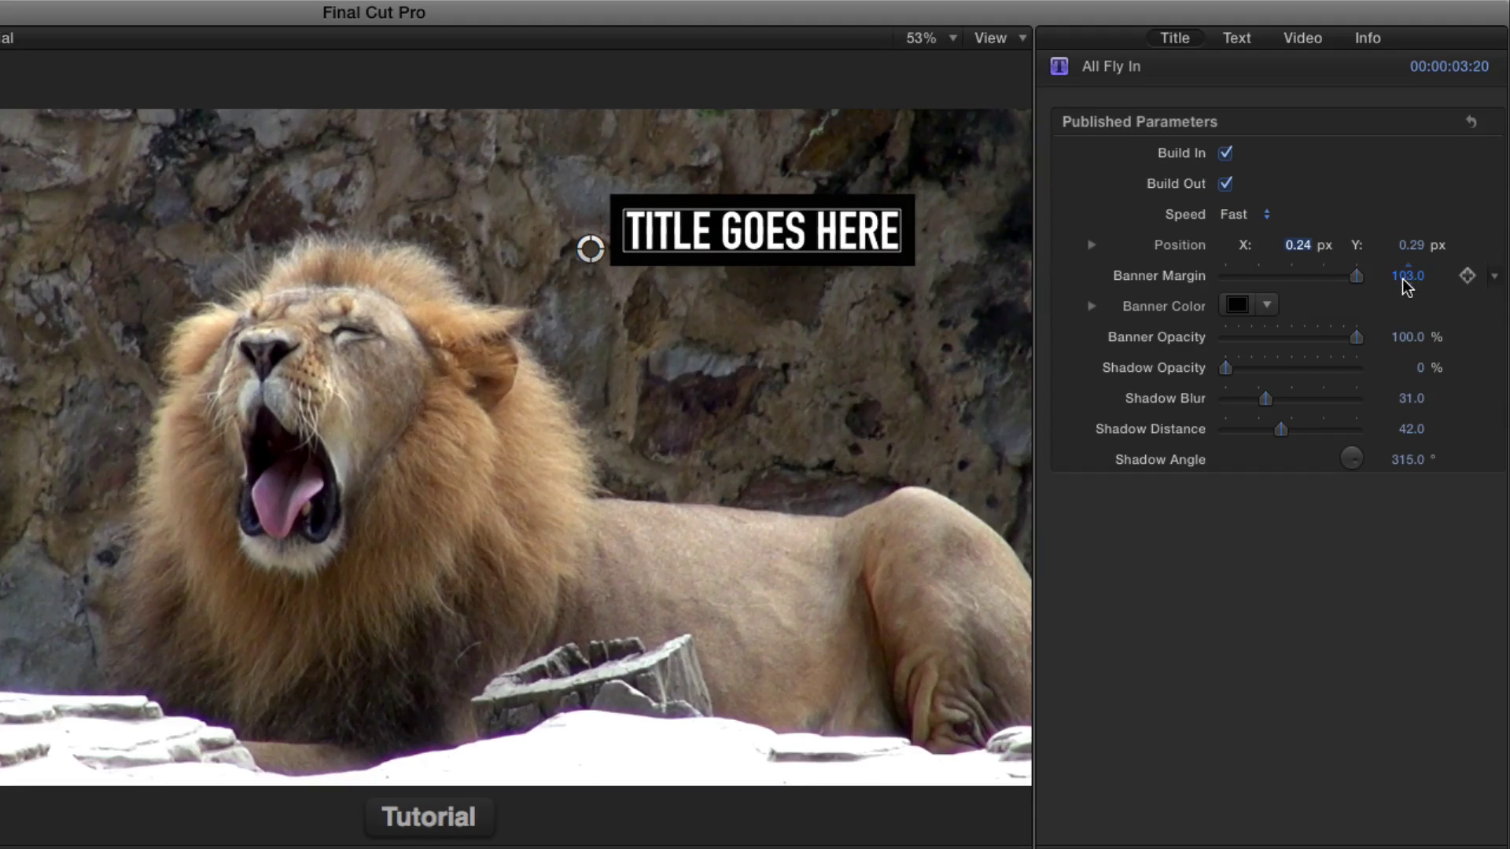
mouse_move(1407, 283)
left_mouse_down()
mouse_move(1407, 255)
mouse_move(1407, 289)
mouse_move(1407, 275)
left_mouse_up()
- Replace the title with three lines, A NEW LINE / OF TEXT CAN / GO HERE, and nudge the banner
double_click(854, 236)
double_click(854, 236)
triple_click(853, 236)
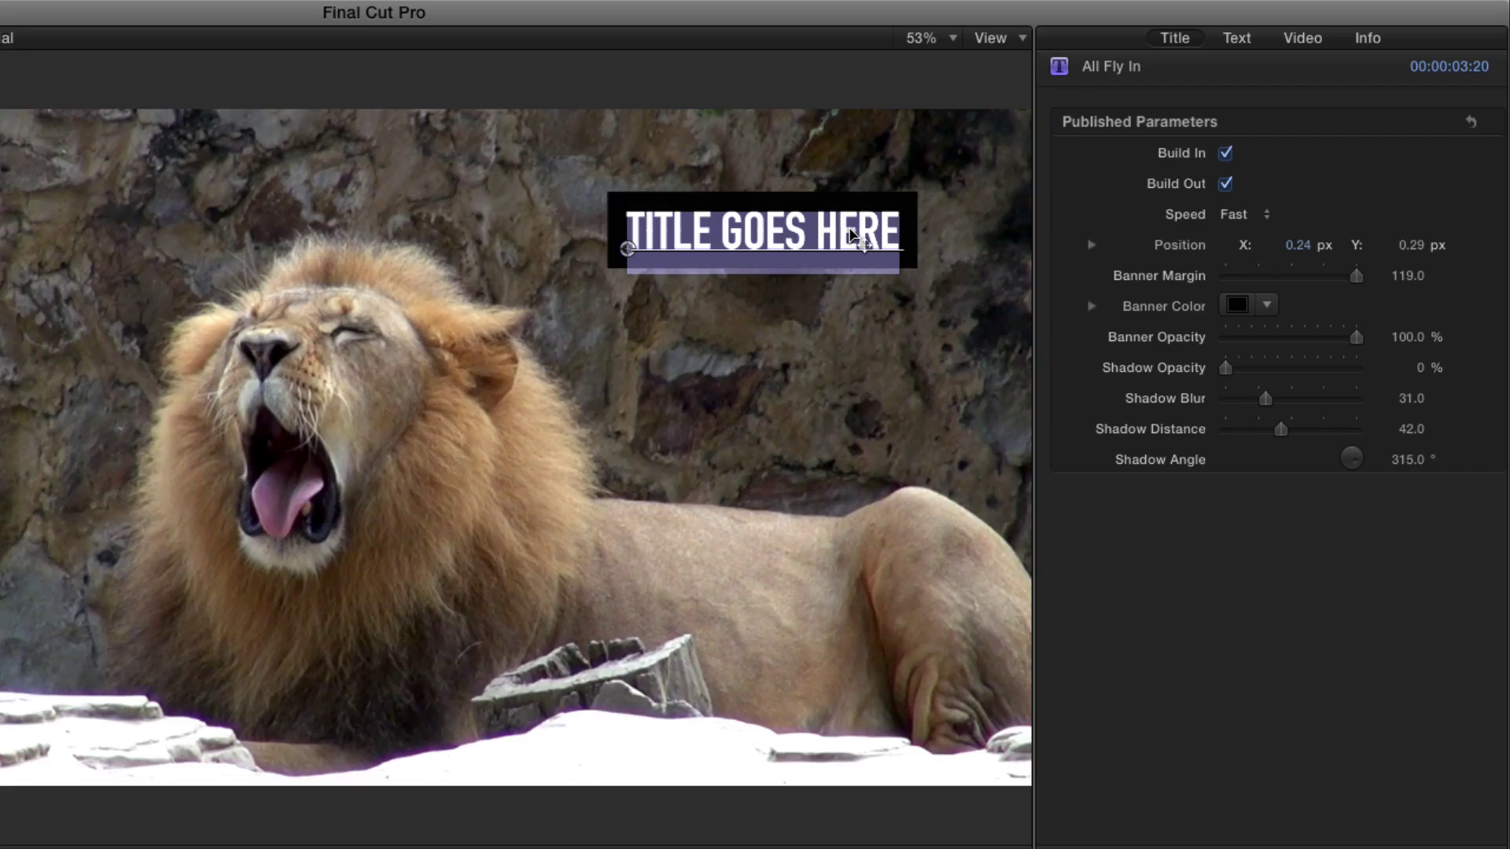
type("A NEW LINE")
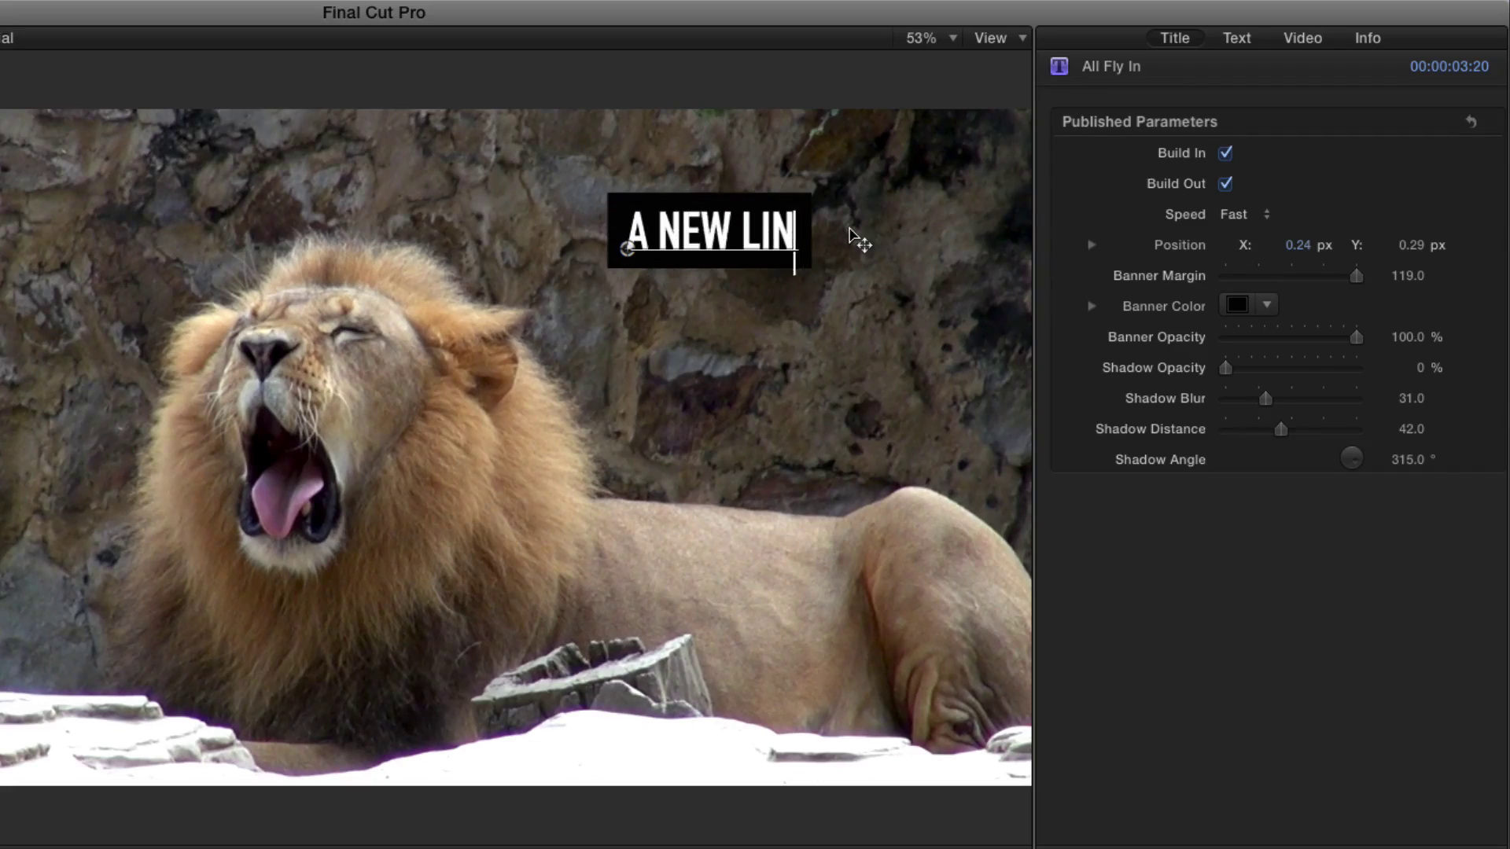
key("Return")
type("OF TEXT CAN")
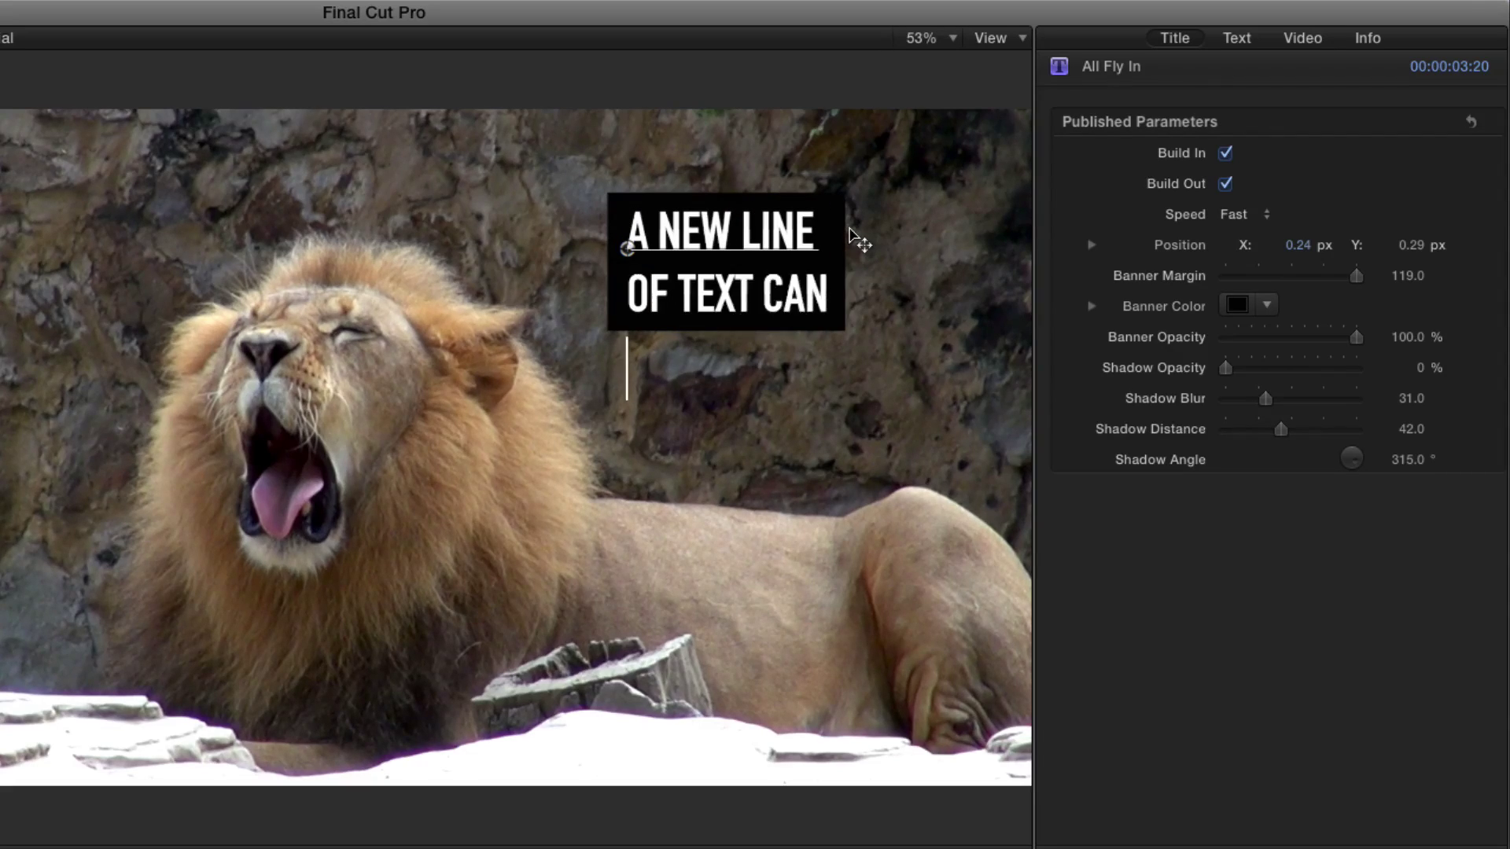
key("Return")
type("GO HERE")
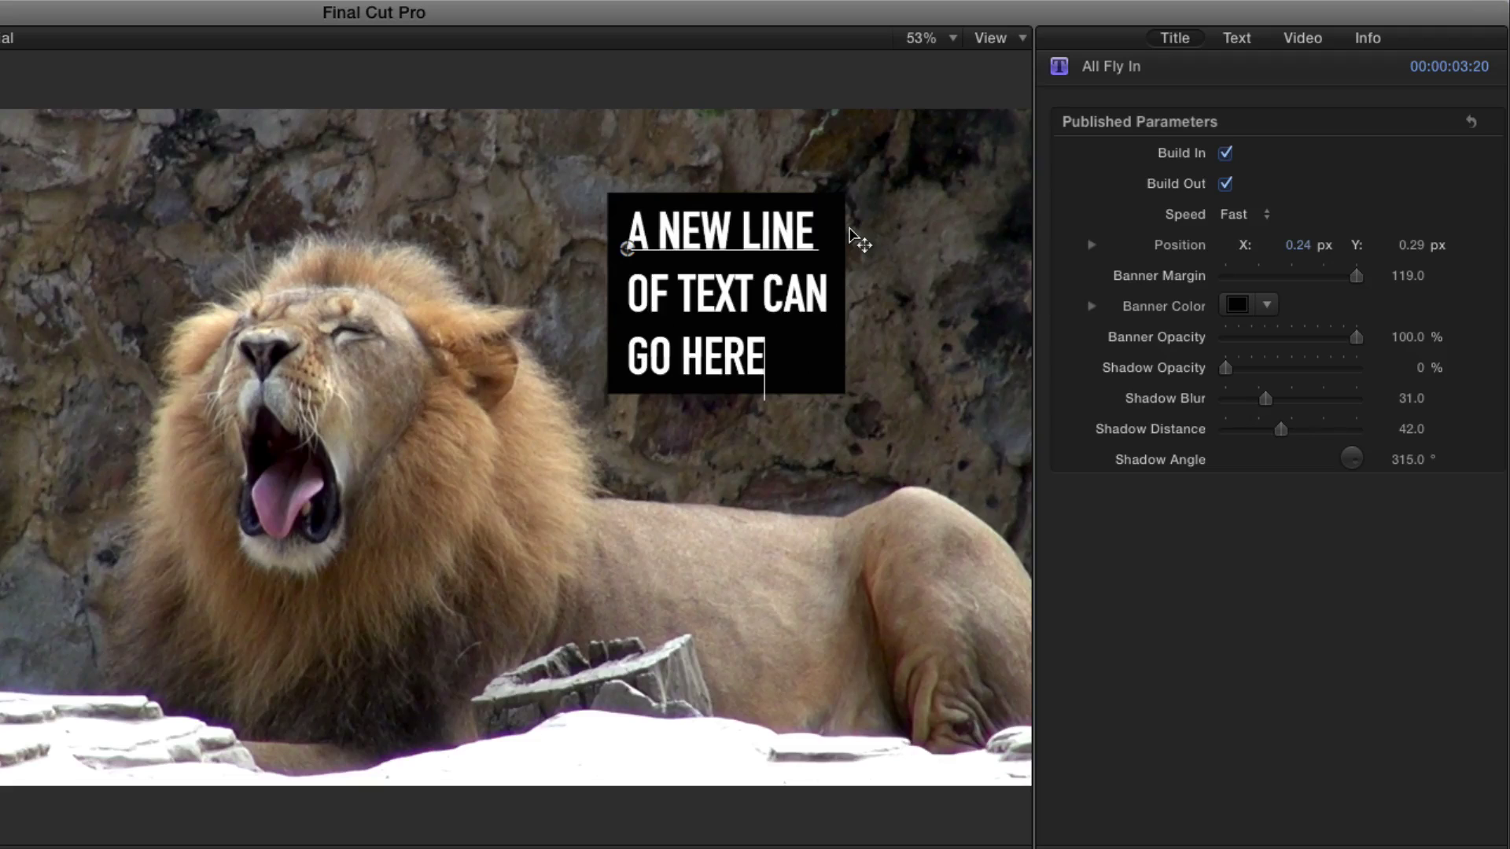
key("Escape")
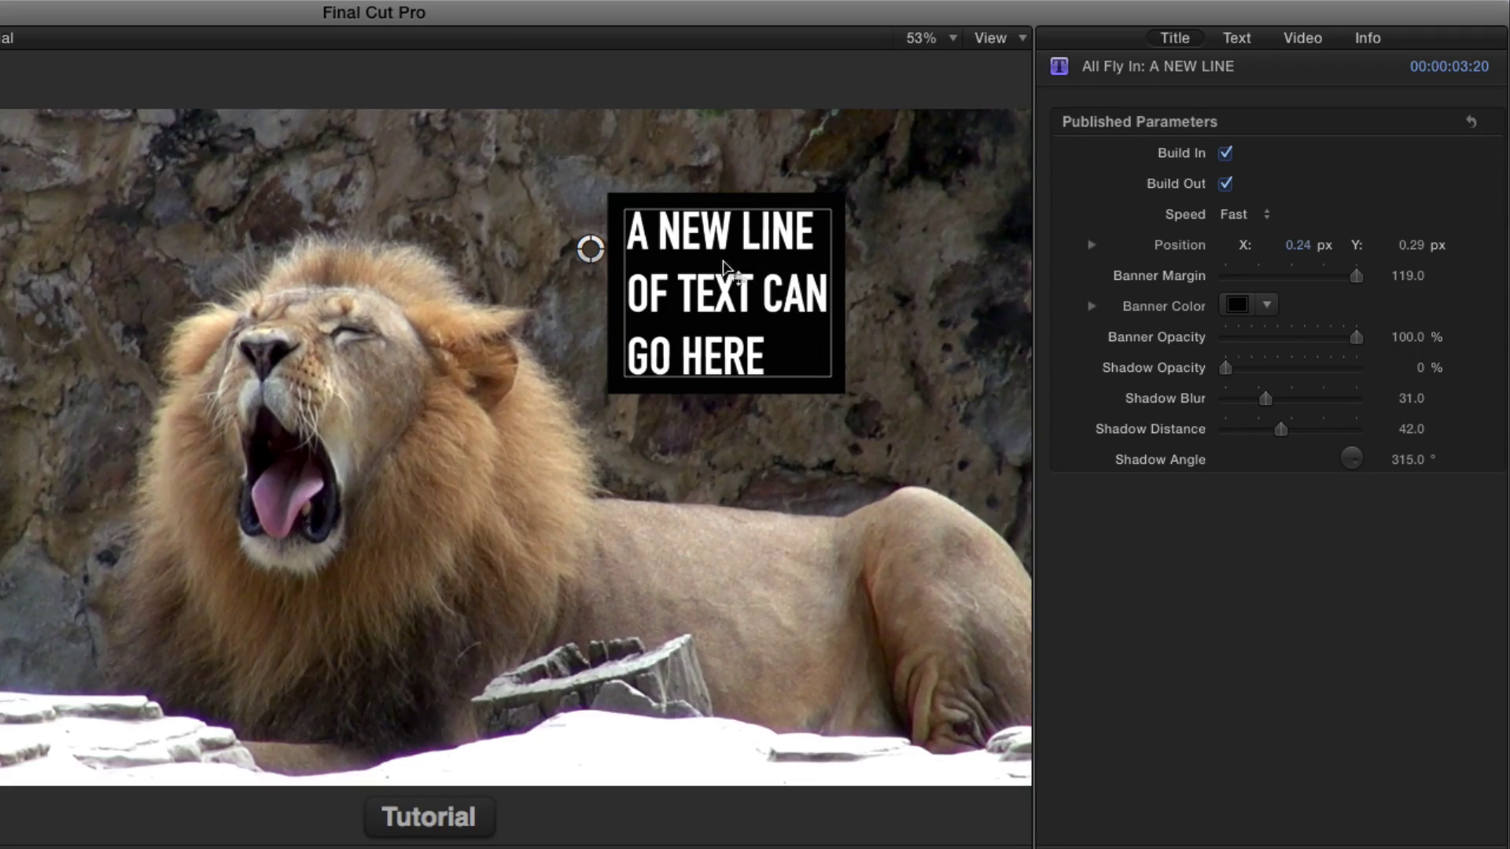
left_click_drag(613, 281, 619, 249)
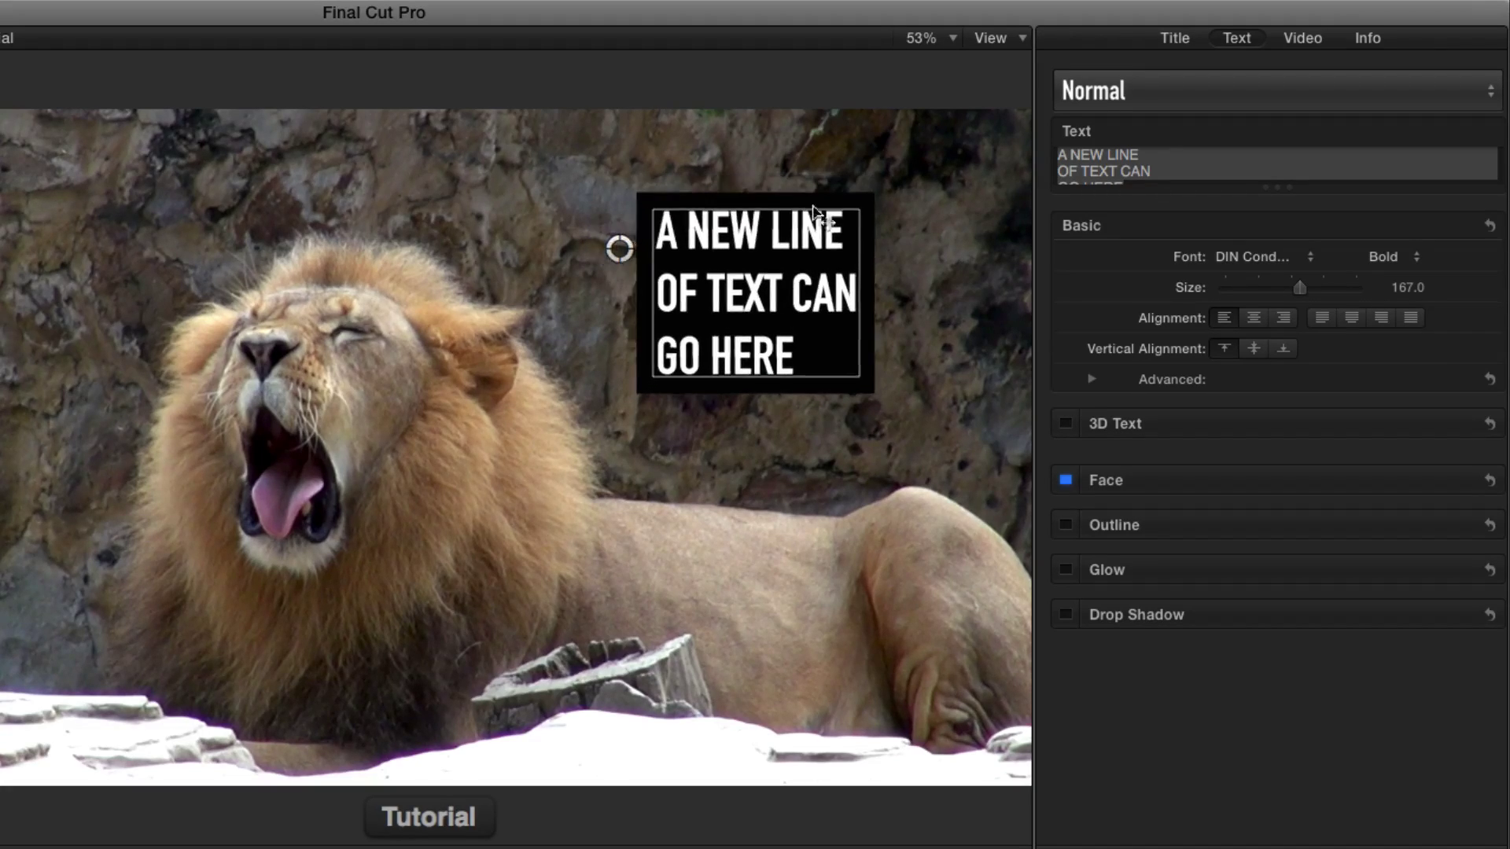
- Set Banner Opacity to 57.96%, banner colour dark red, and Shadow Opacity 100% with adjusted Shadow Distance
left_click(1180, 39)
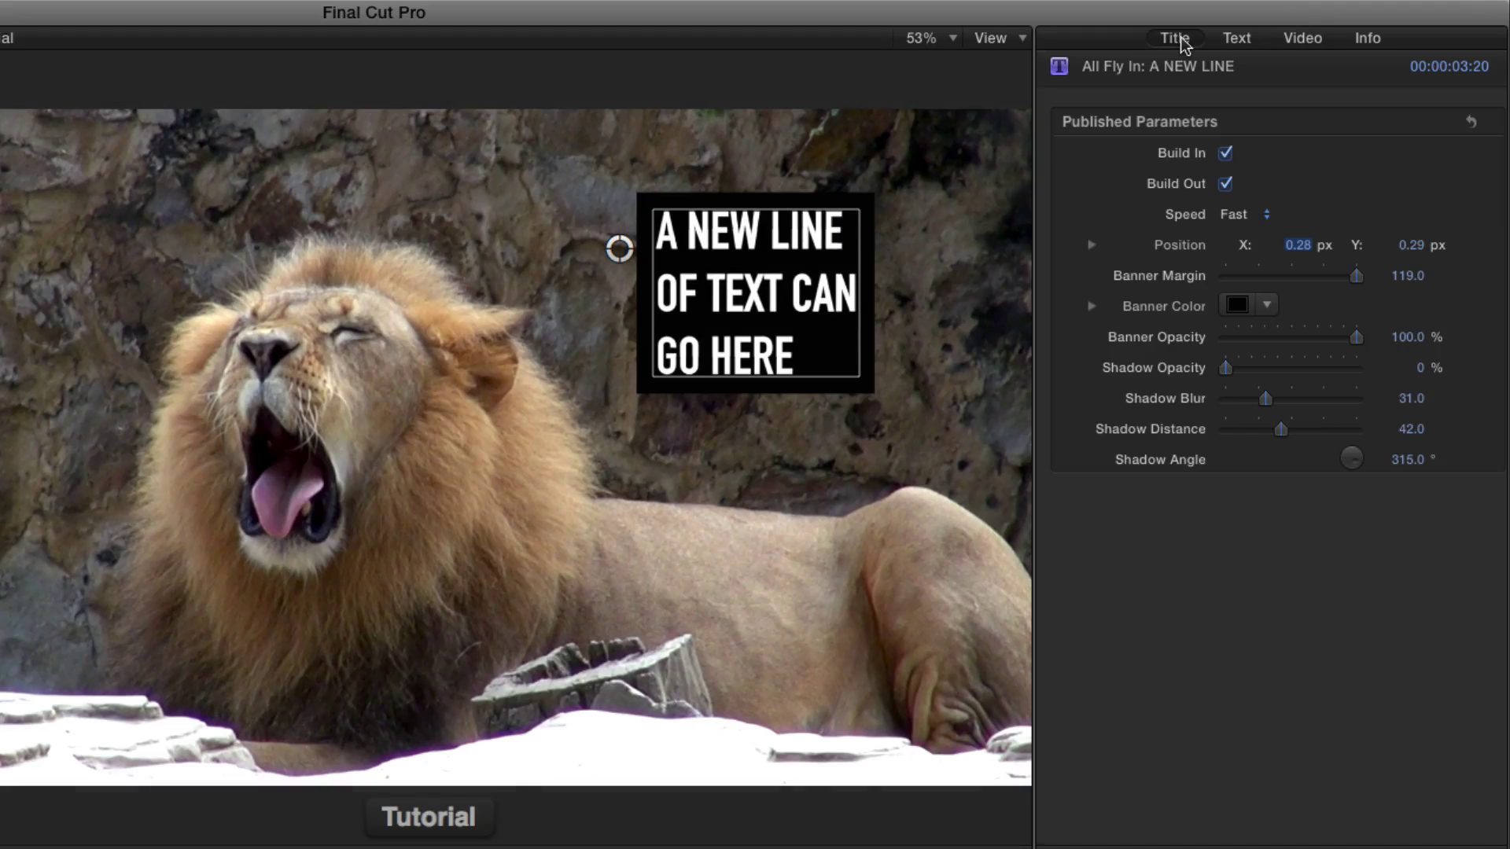
left_click_drag(1357, 336, 1388, 320)
left_click(1266, 305)
key("Escape")
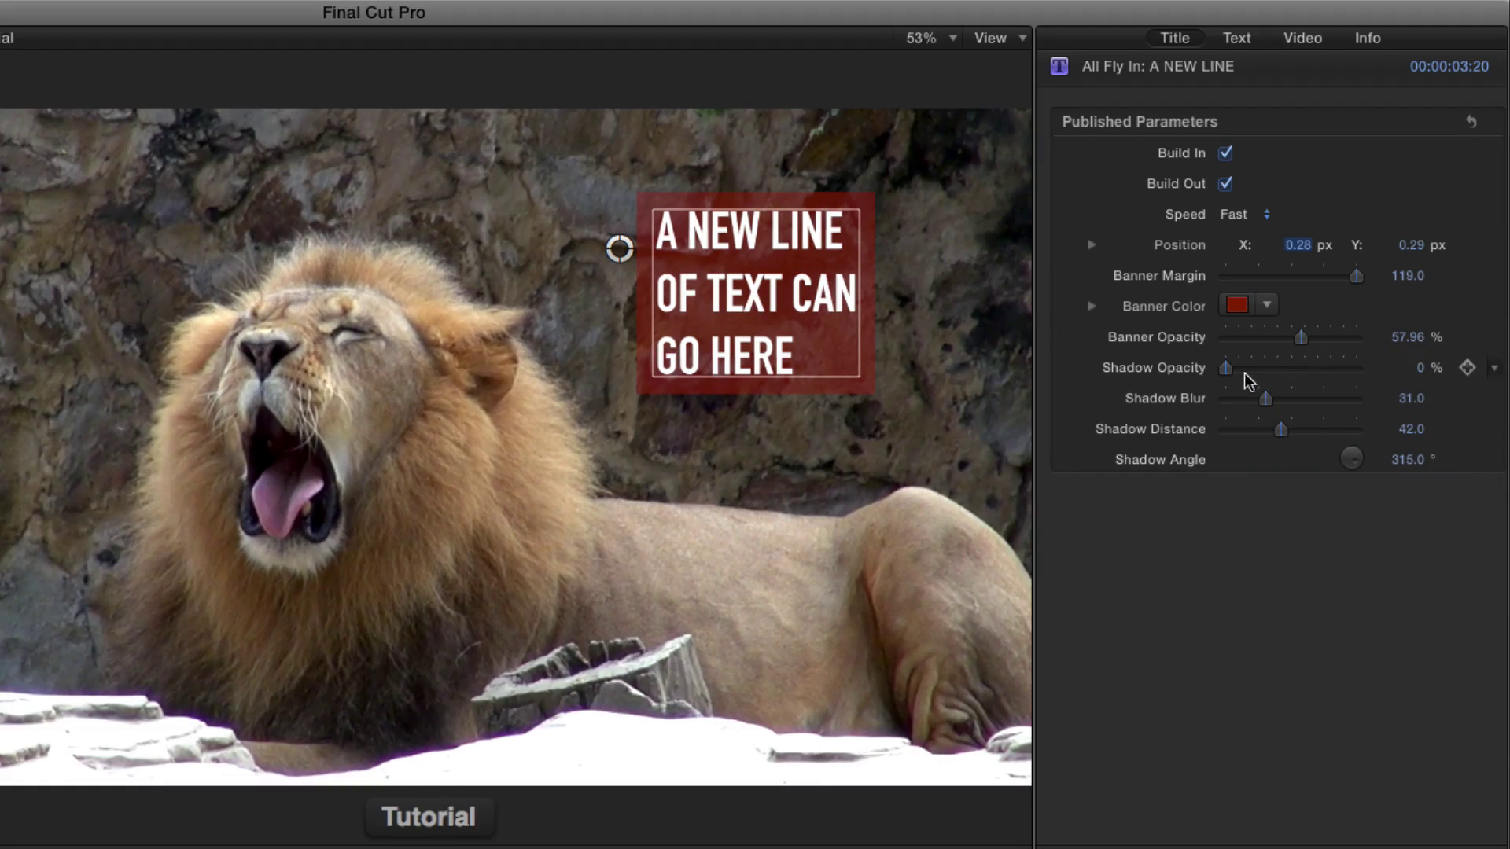
left_click_drag(1225, 368, 1431, 374)
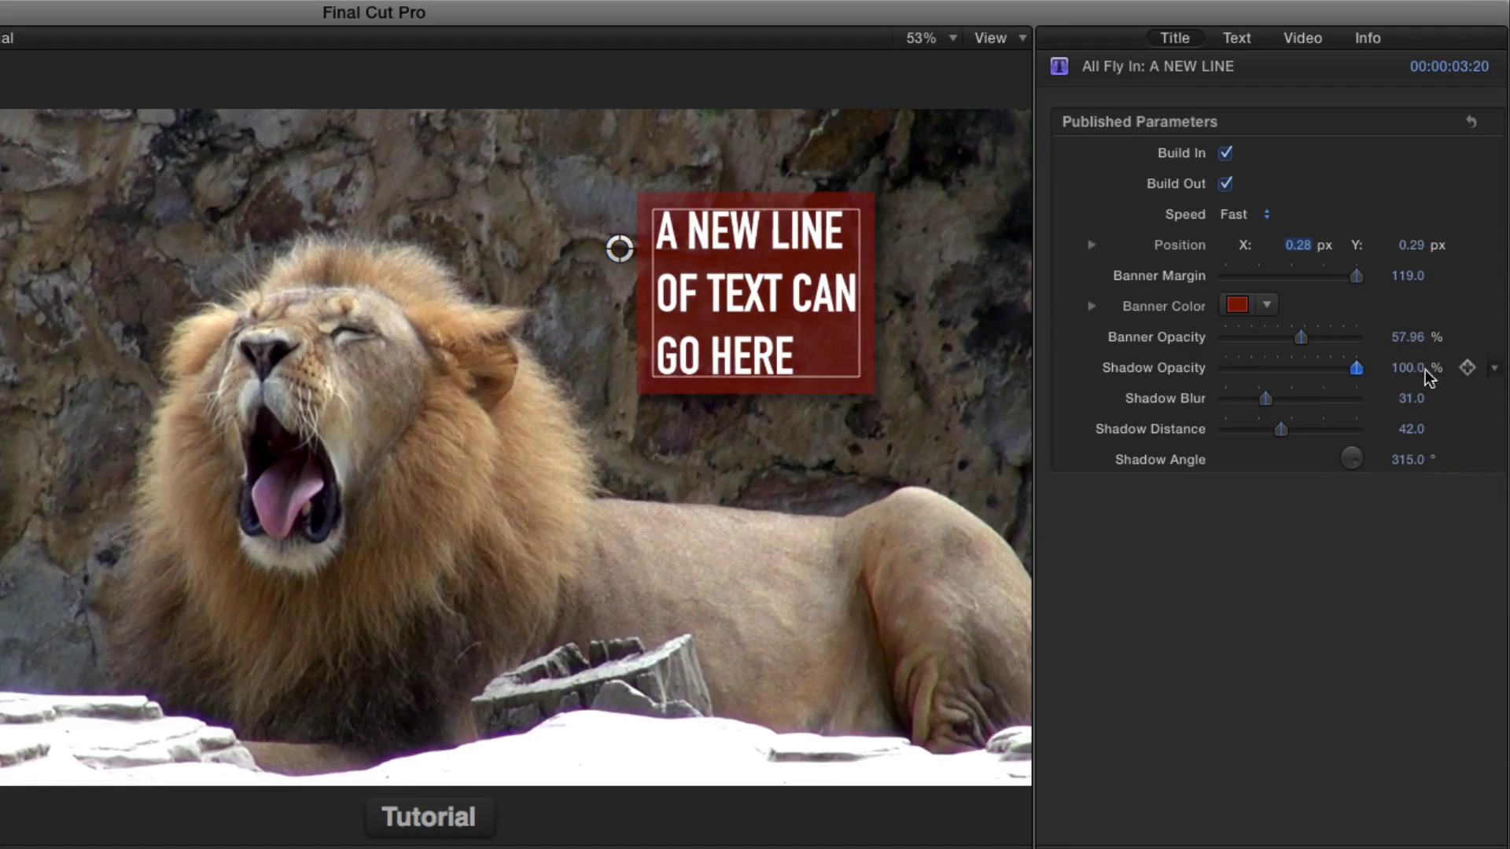
mouse_move(1282, 431)
left_mouse_down()
mouse_move(1334, 432)
mouse_move(1282, 431)
left_mouse_up()
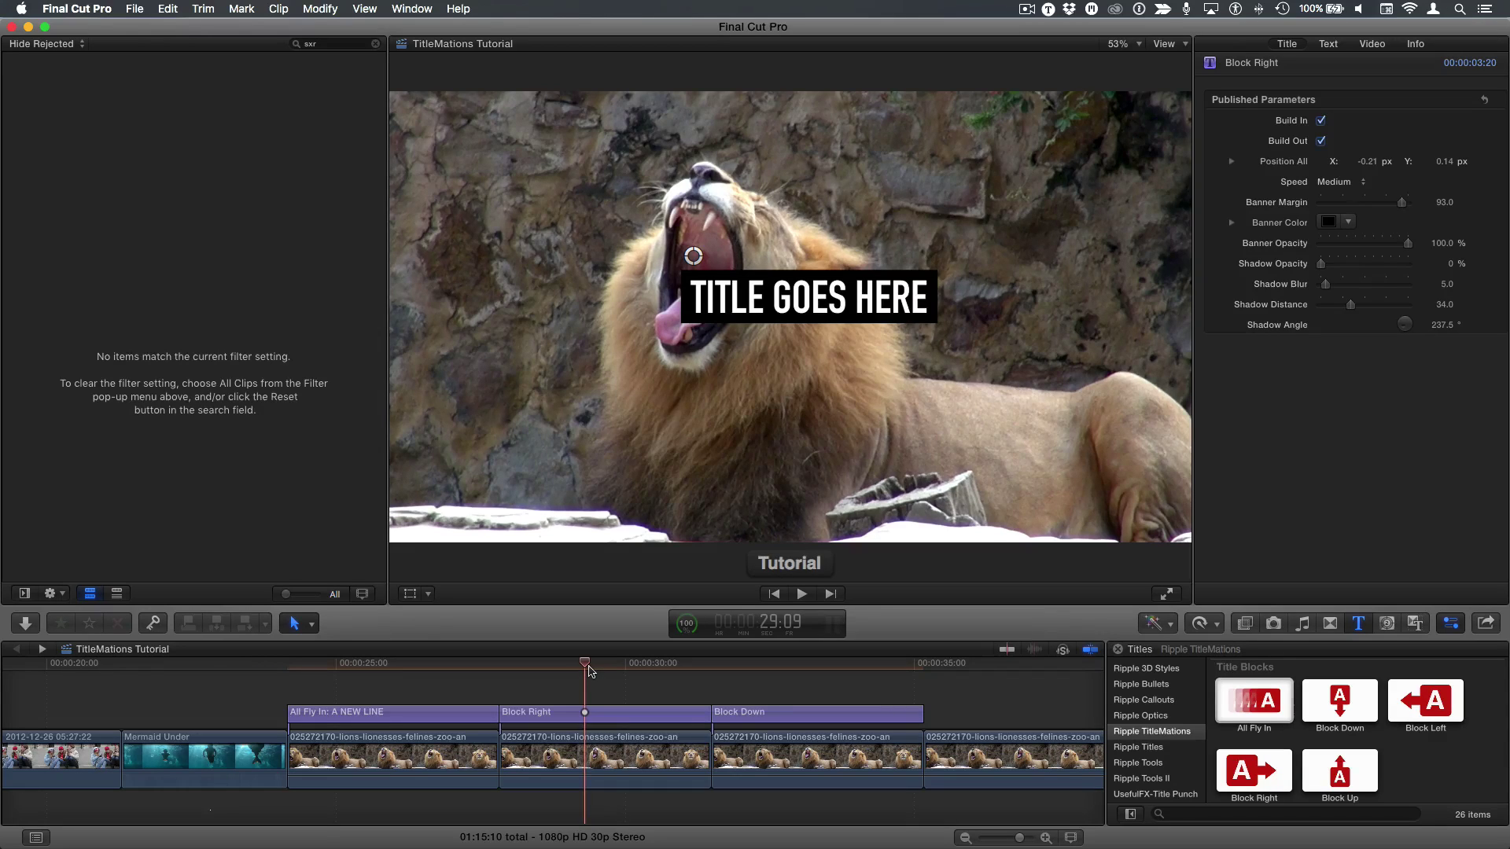
- Preview the Block Right title and park the playhead at 29:17 with its banner fully in
left_click_drag(534, 677, 503, 674)
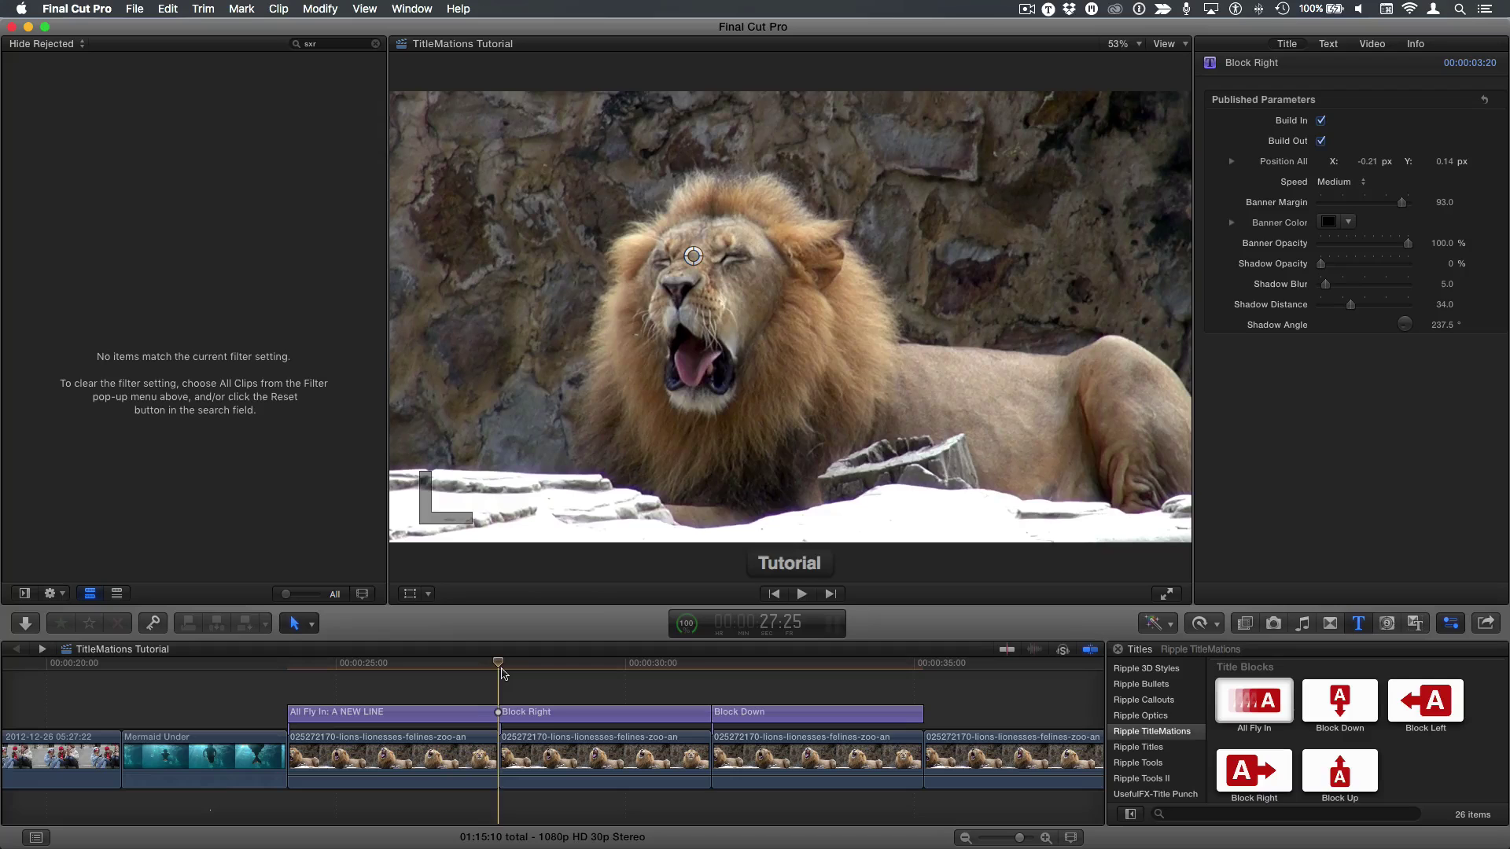
key("space")
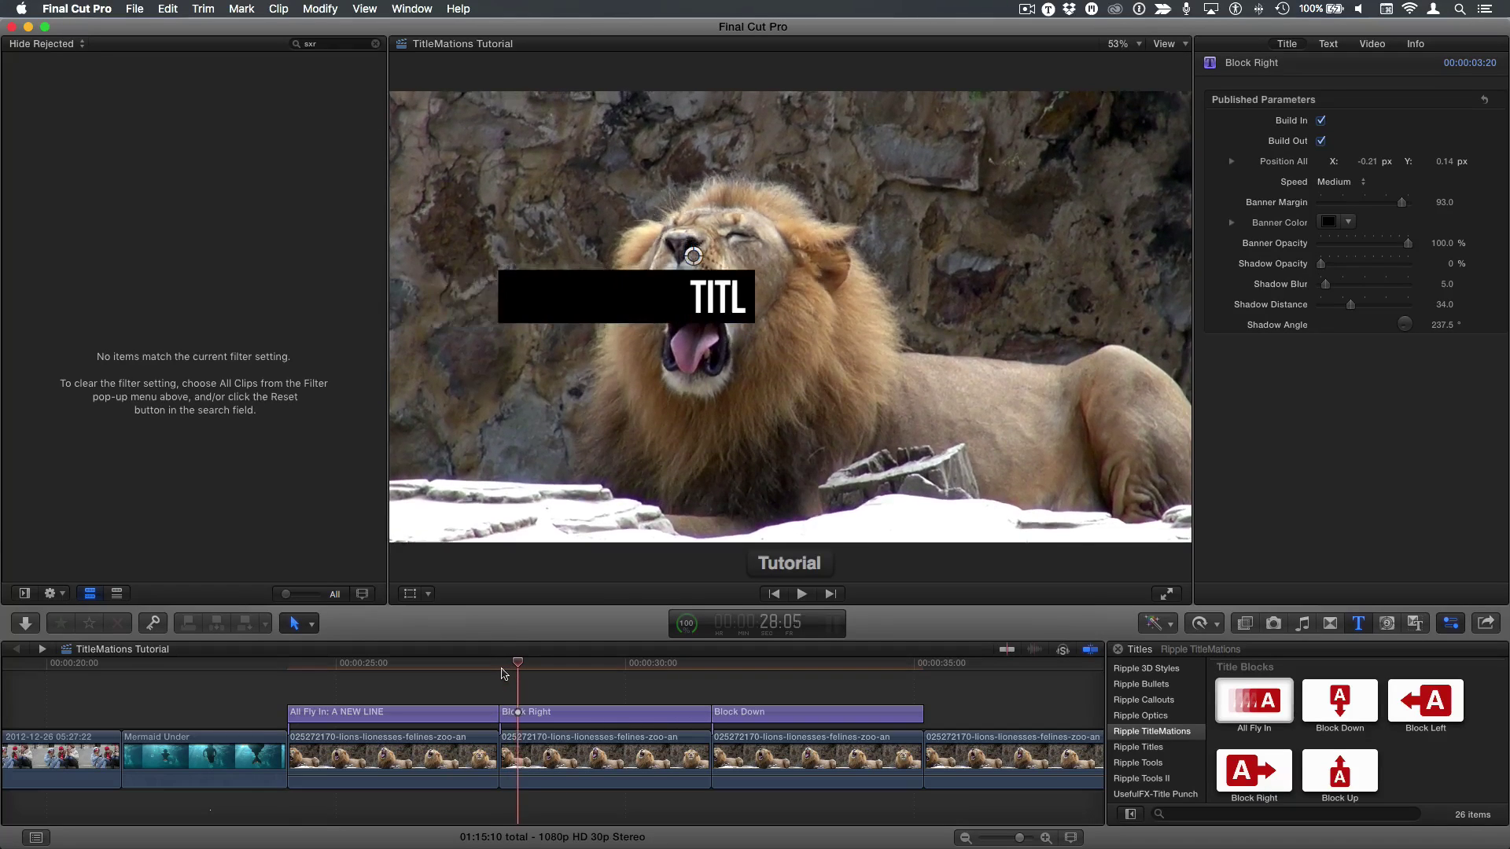
left_click(499, 668)
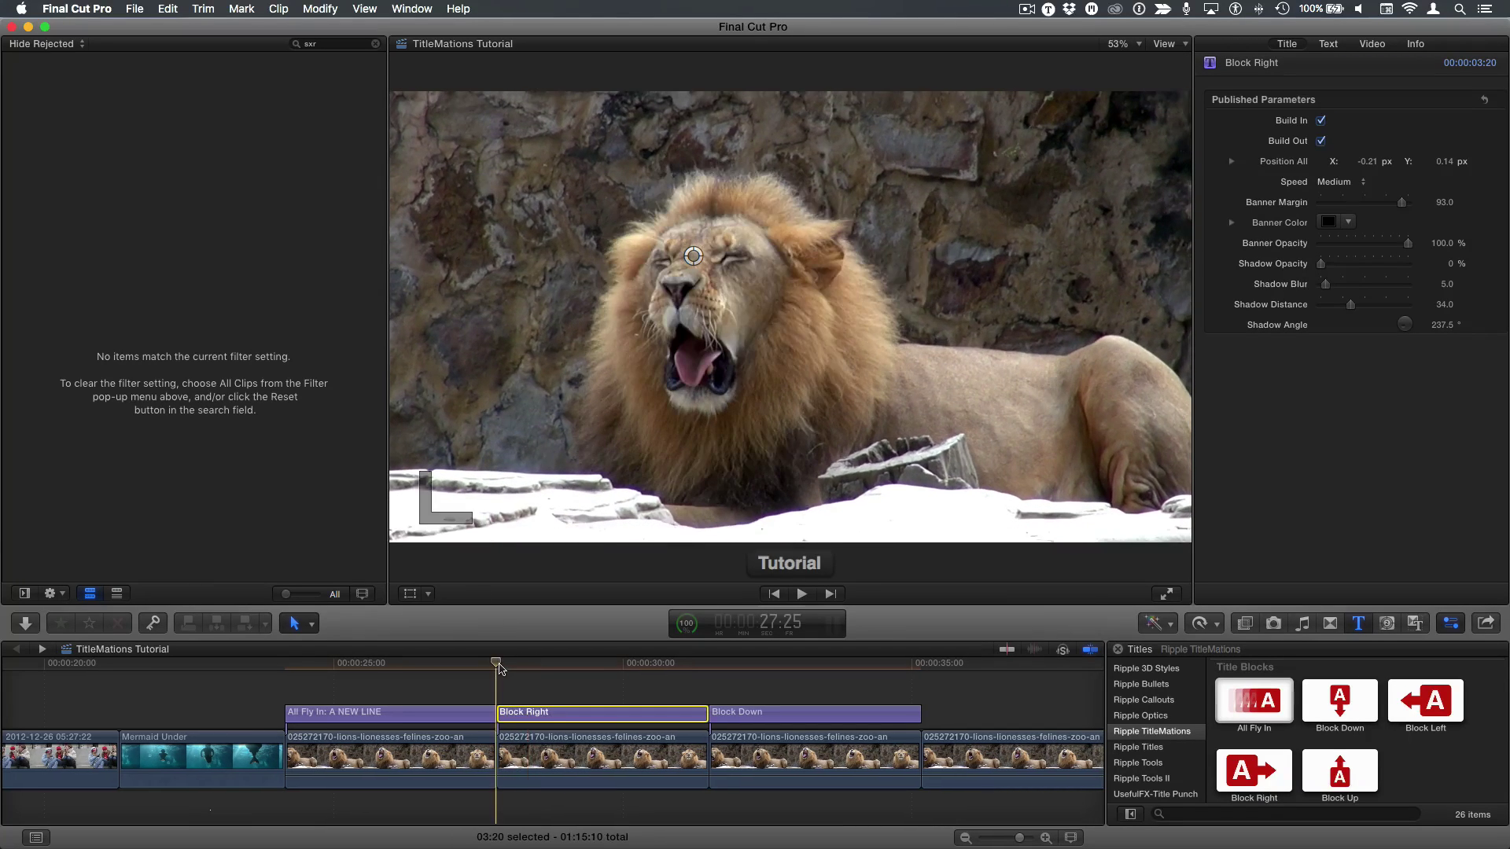
key("space")
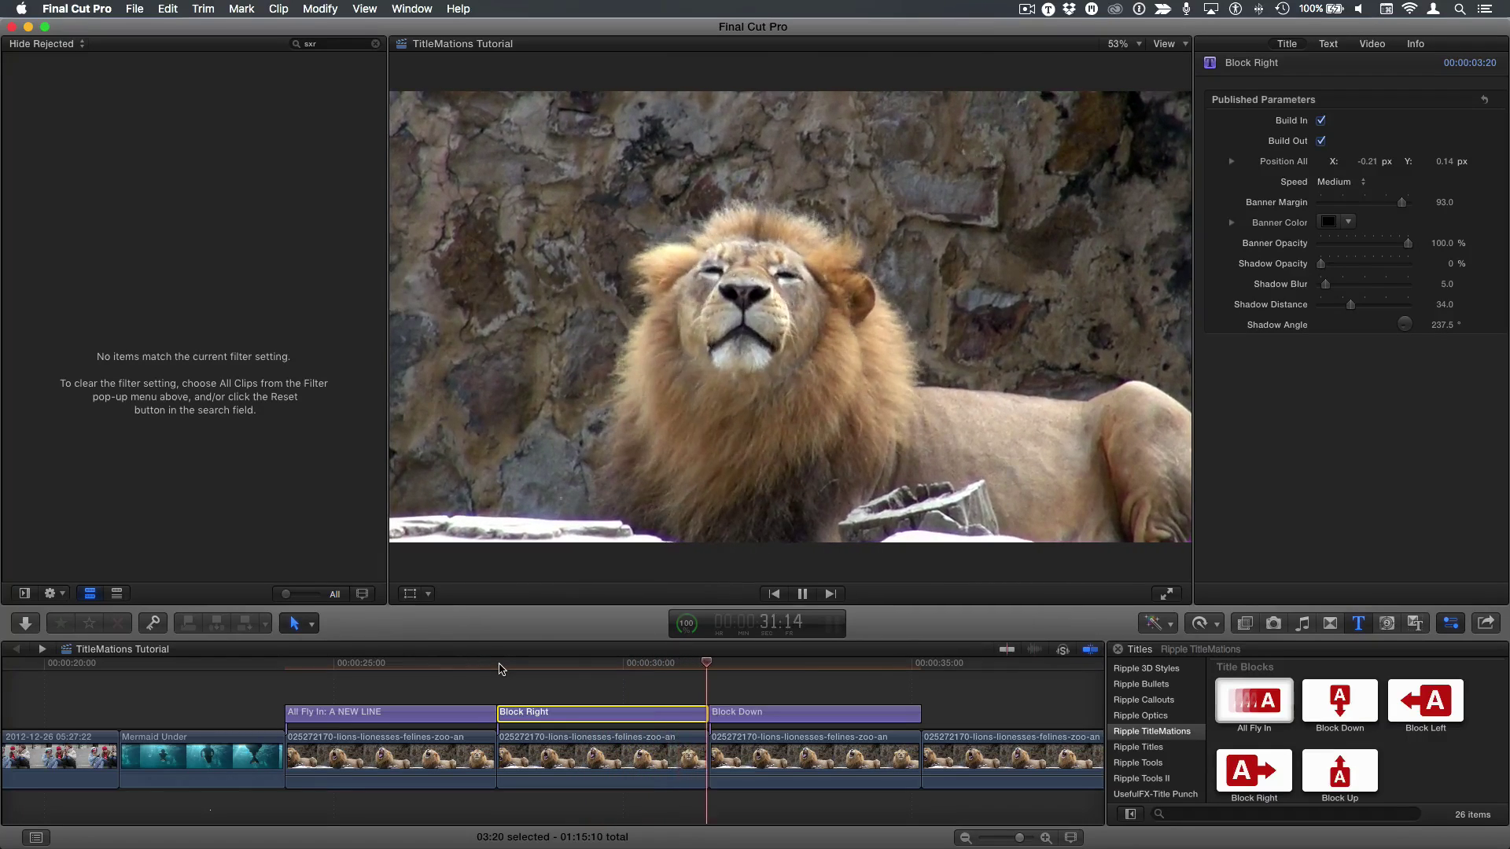
left_click(598, 669)
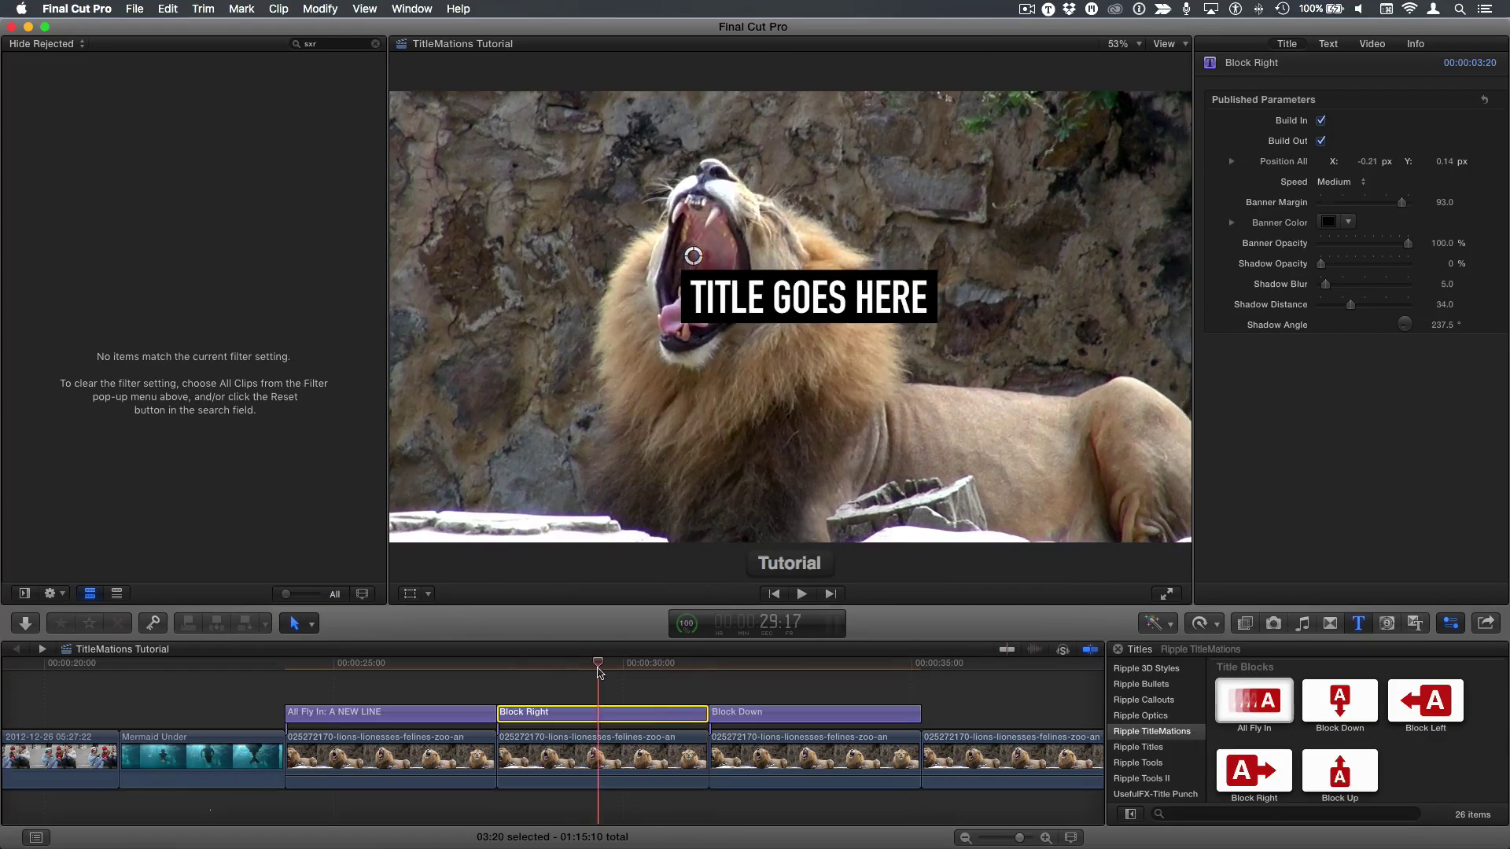
- Type the test text LESS / IS / MORE on three lines in the Block Right title
double_click(762, 299)
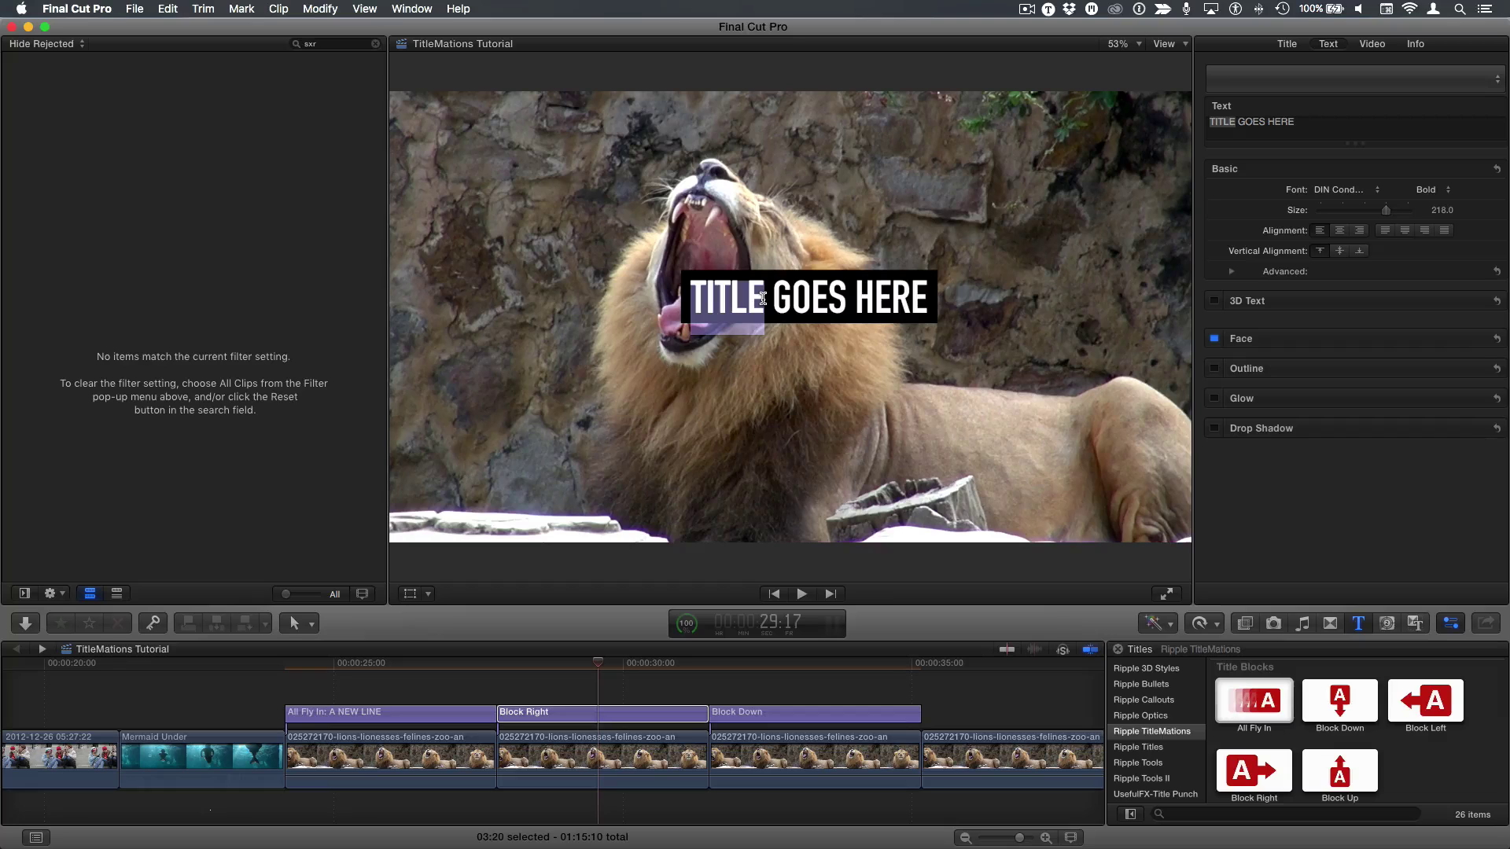
triple_click(762, 299)
type("LES")
key("Return")
key("BackSpace")
type("SS")
key("Return")
type("IS")
key("Return")
type("MORE")
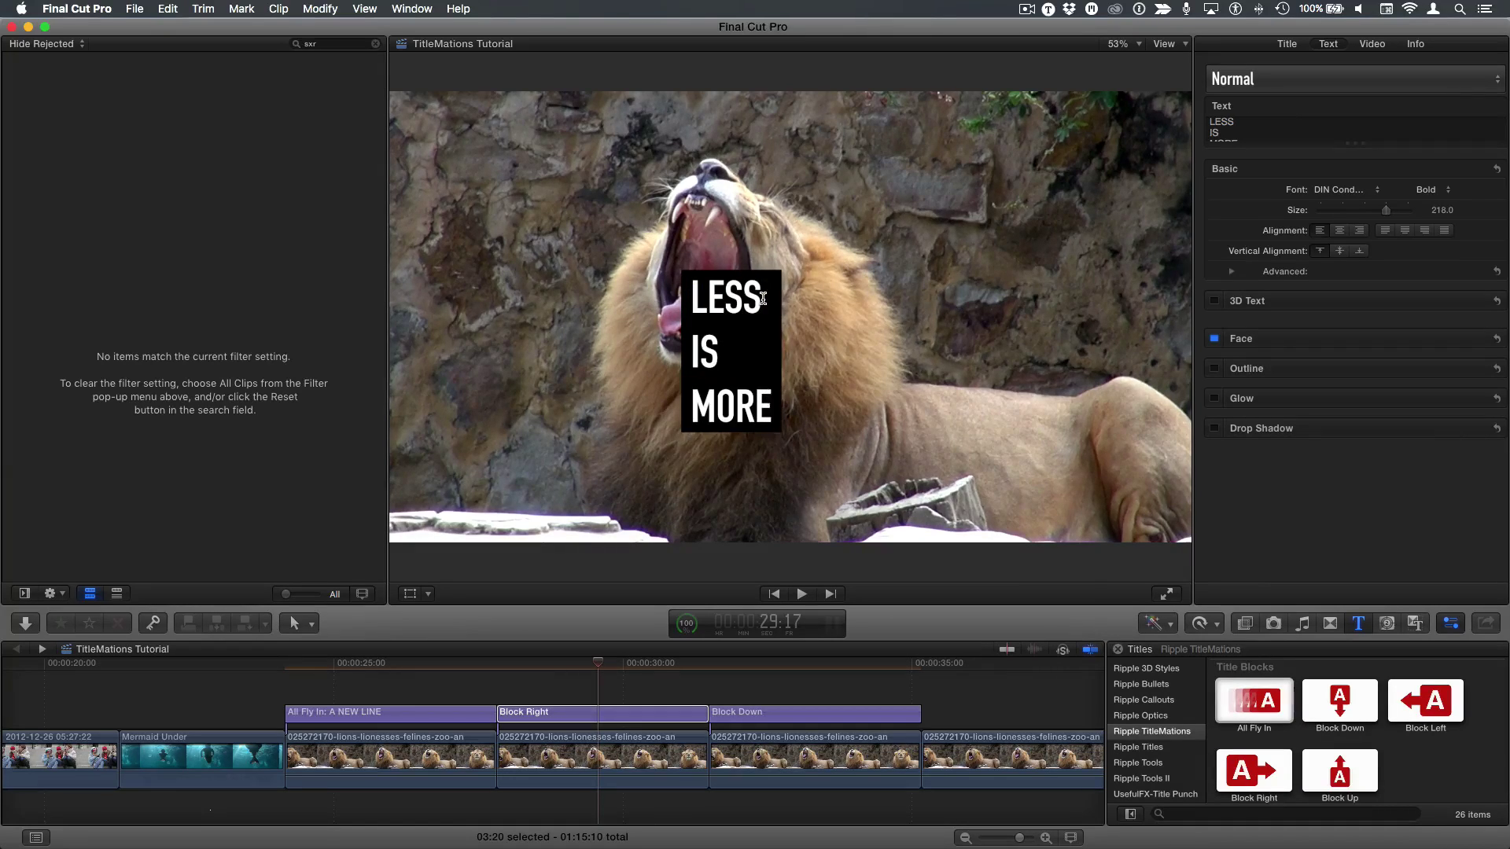
- Replace the text with TITLE HERE and move the title to the upper right above the lion
key("BackSpace")
key("BackSpace")
key("BackSpace")
key("BackSpace")
key("BackSpace")
key("BackSpace")
key("BackSpace")
key("BackSpace")
key("BackSpace")
key("BackSpace")
key("BackSpace")
key("BackSpace")
type("TITLE HER")
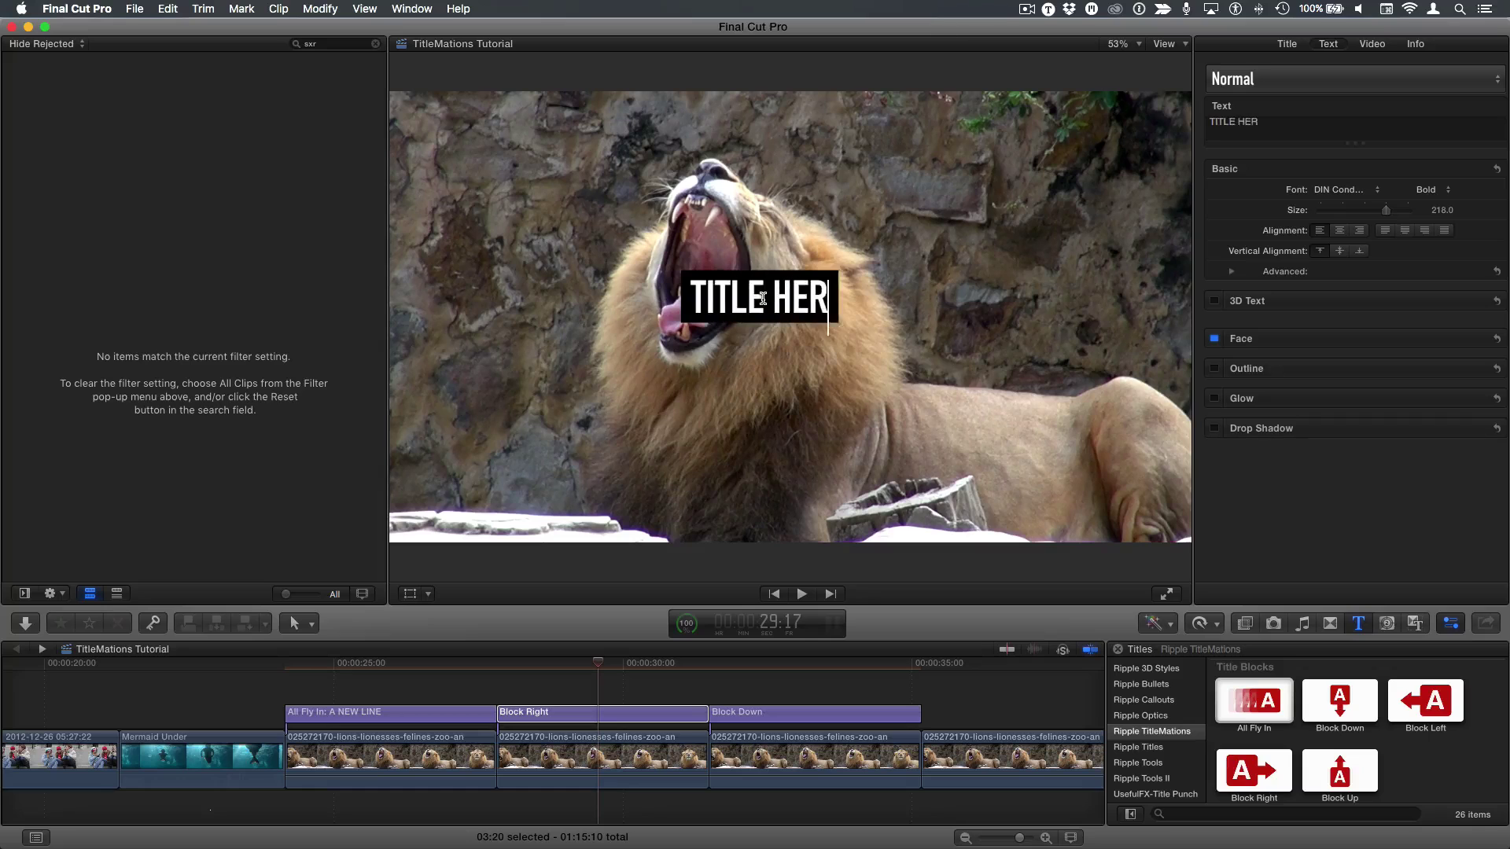
type("E")
key("Escape")
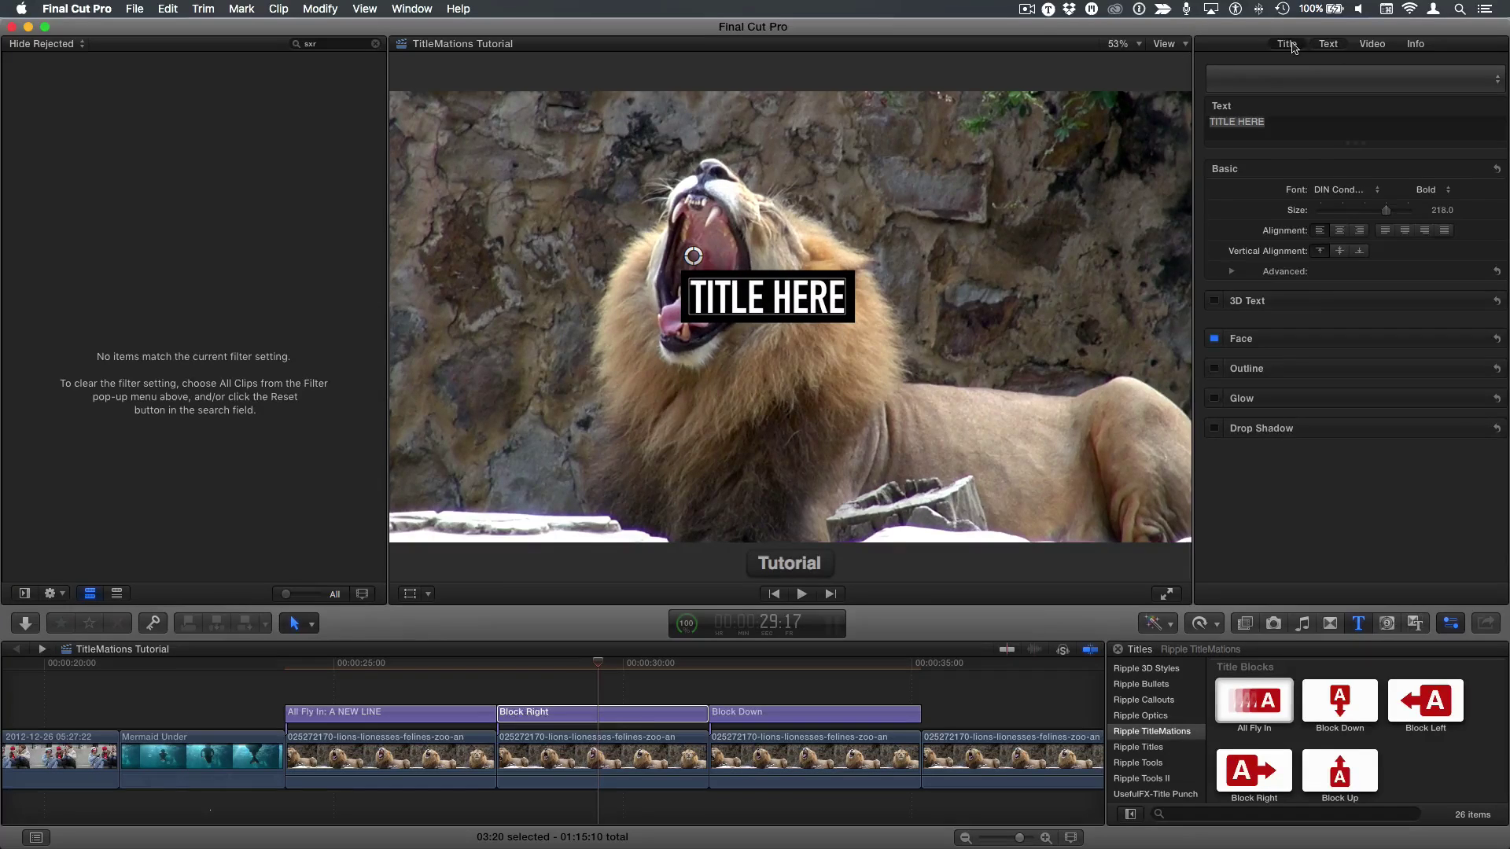
left_click(1292, 45)
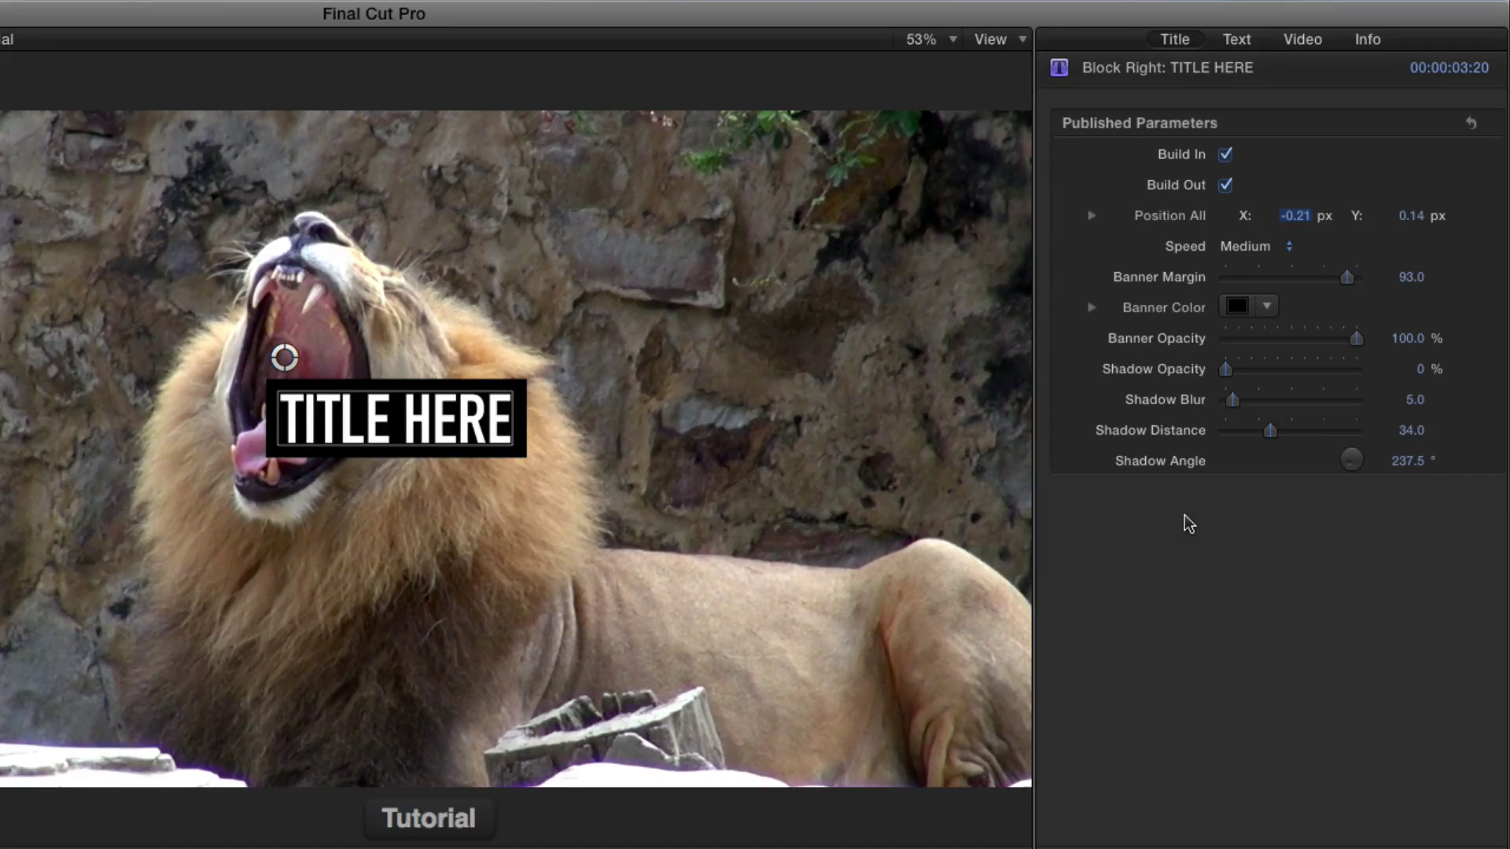
left_click_drag(300, 366, 631, 175)
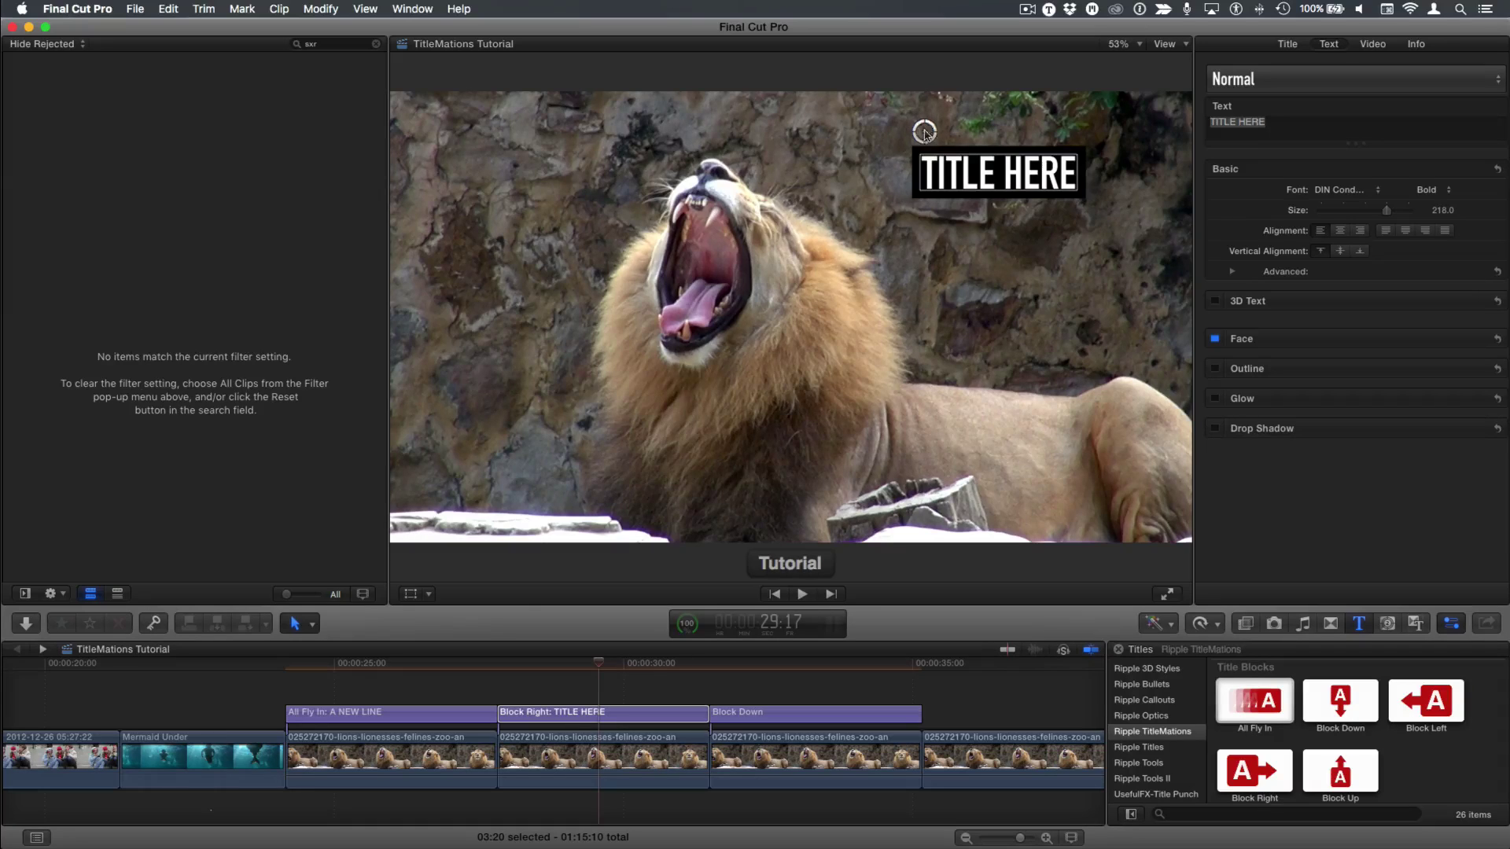
- Fine-tune the TITLE HERE banner's position and replay its animation
left_click_drag(927, 132, 890, 144)
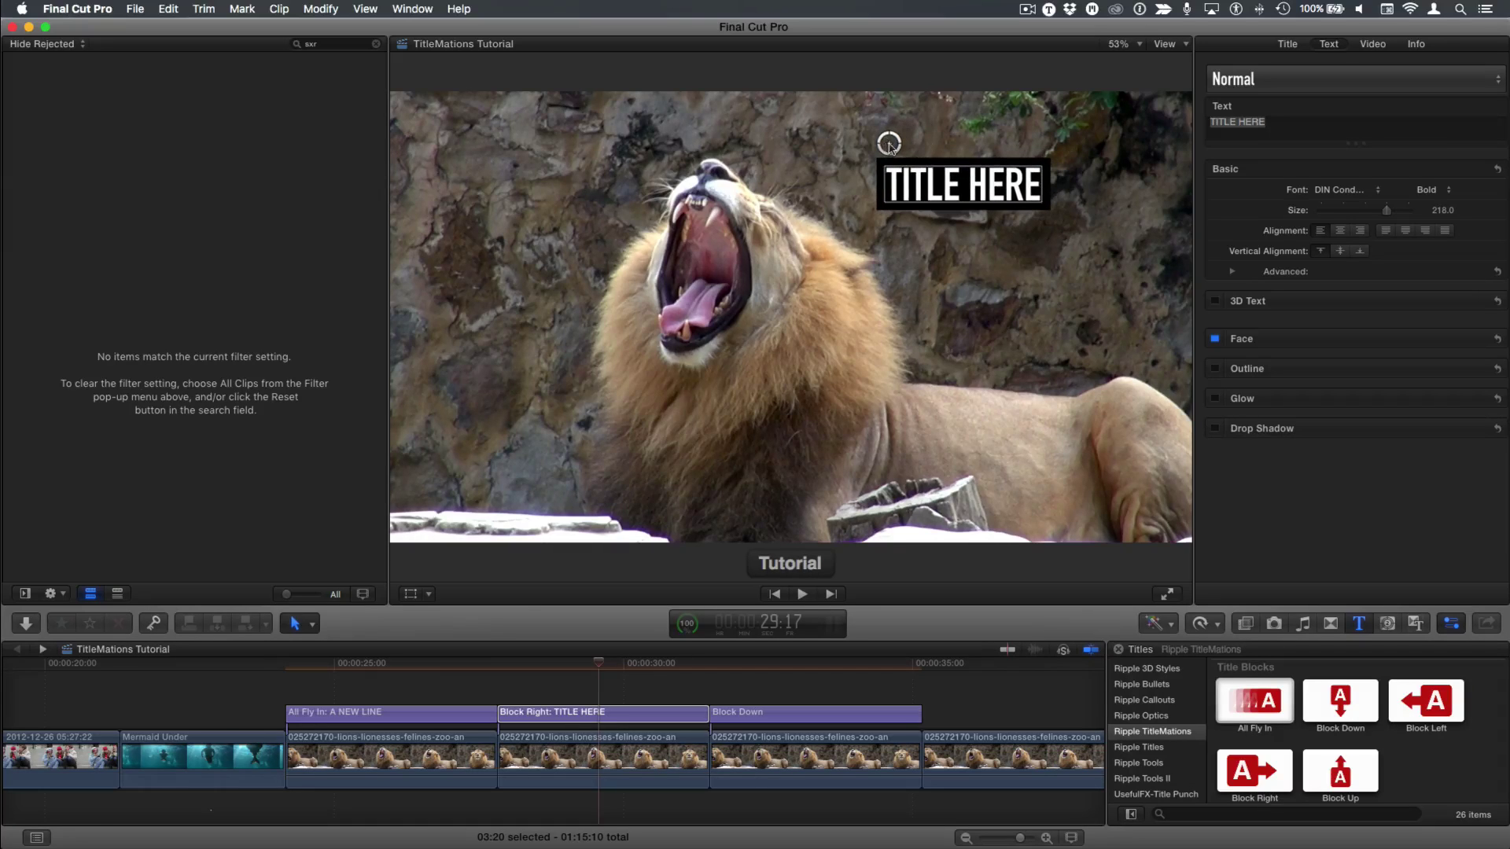
left_click(504, 673)
key("space")
key("space")
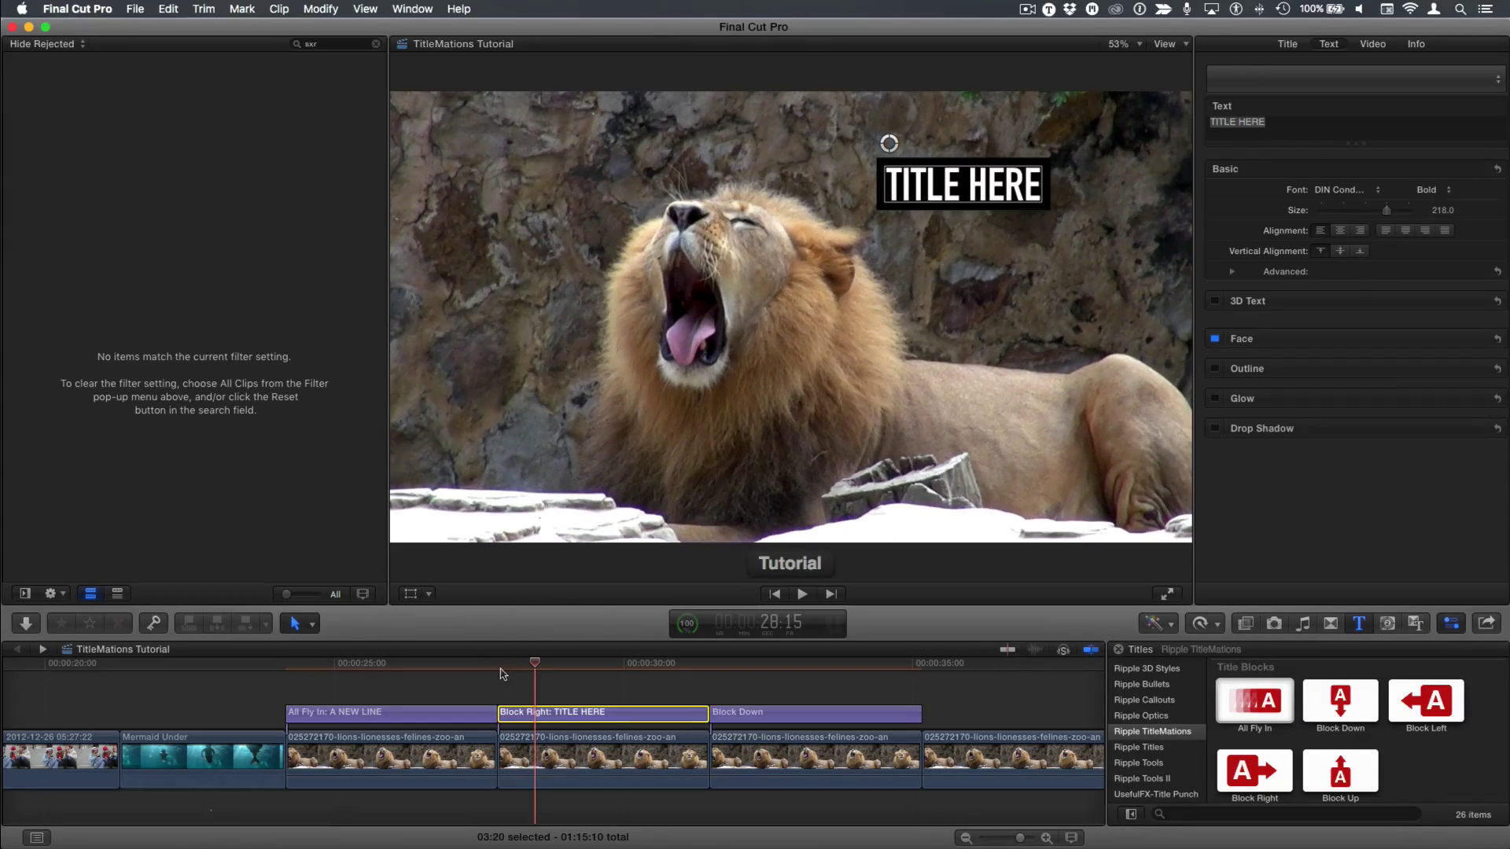
left_click_drag(531, 669, 525, 668)
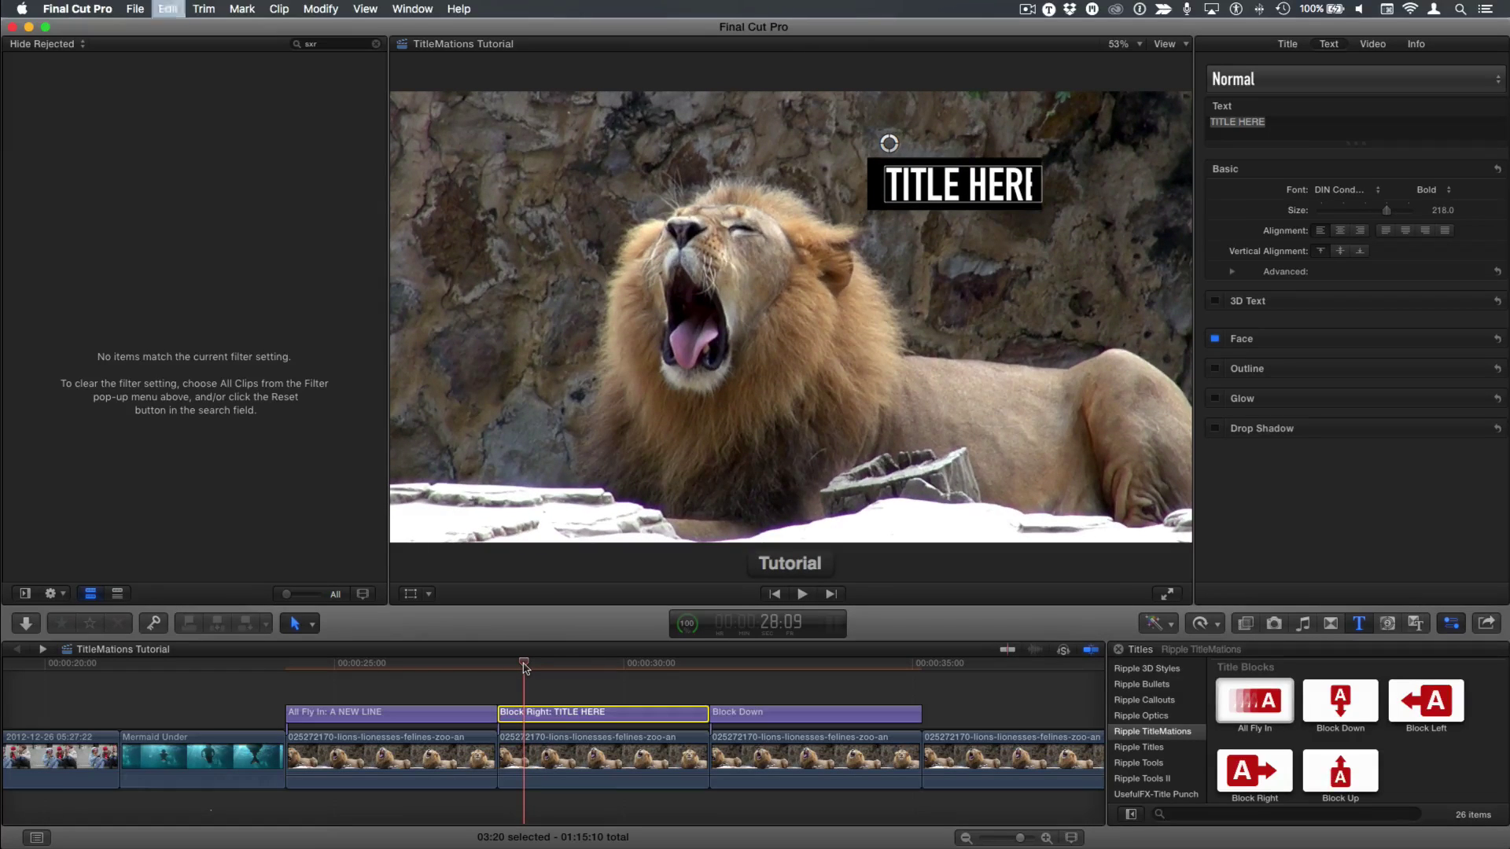
- Option-drag a copy of the title up one lane and set its Position Y to 0.26
mouse_move(697, 713)
left_mouse_down()
mouse_move(724, 698)
mouse_move(708, 687)
left_mouse_up()
left_click(602, 665)
left_click(602, 688)
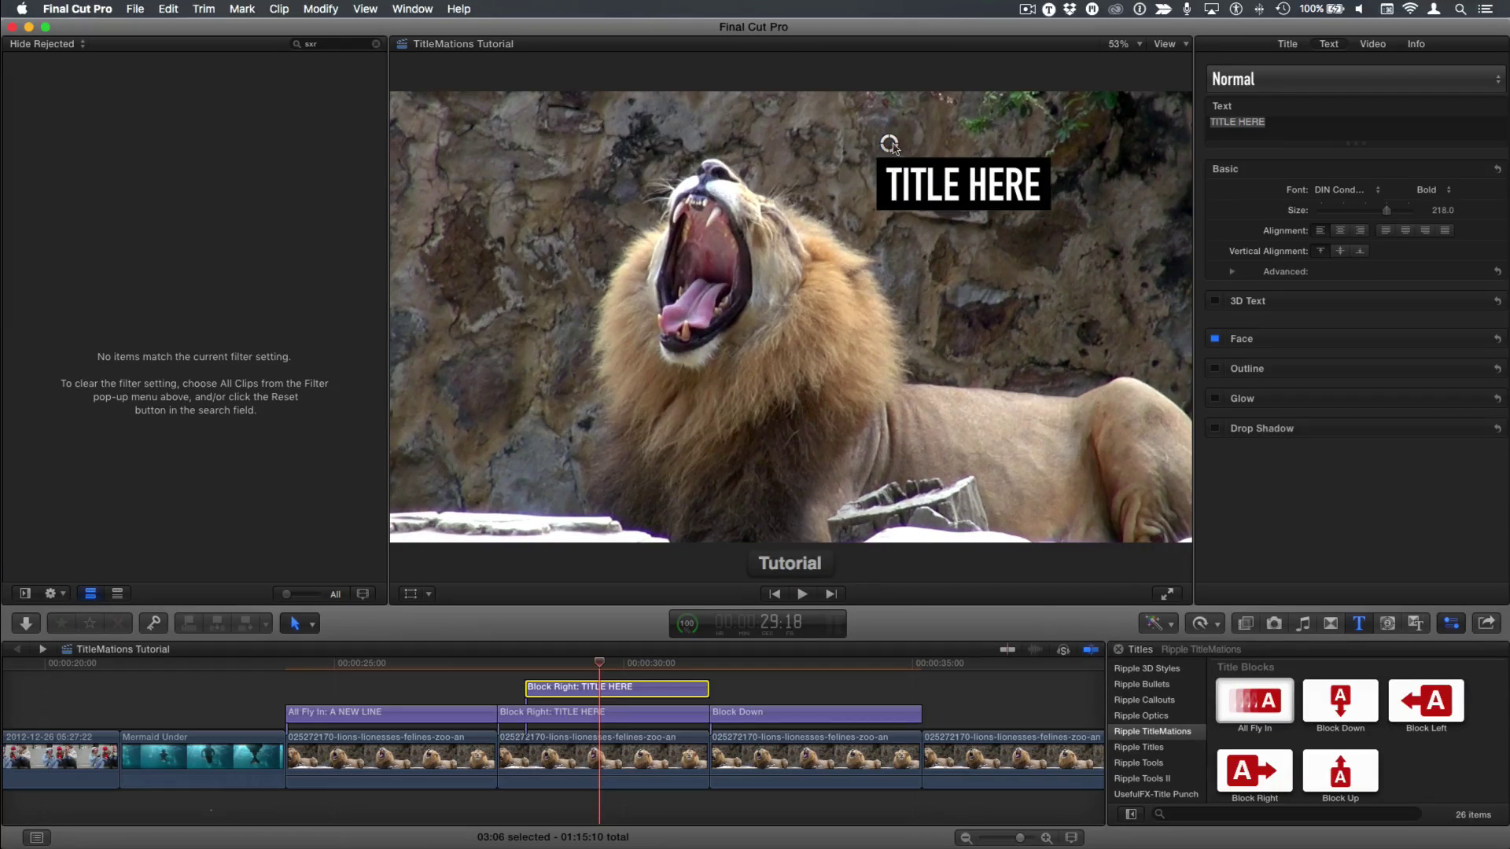
mouse_move(889, 145)
left_mouse_down()
mouse_move(889, 222)
mouse_move(889, 143)
left_mouse_up()
left_click(1289, 46)
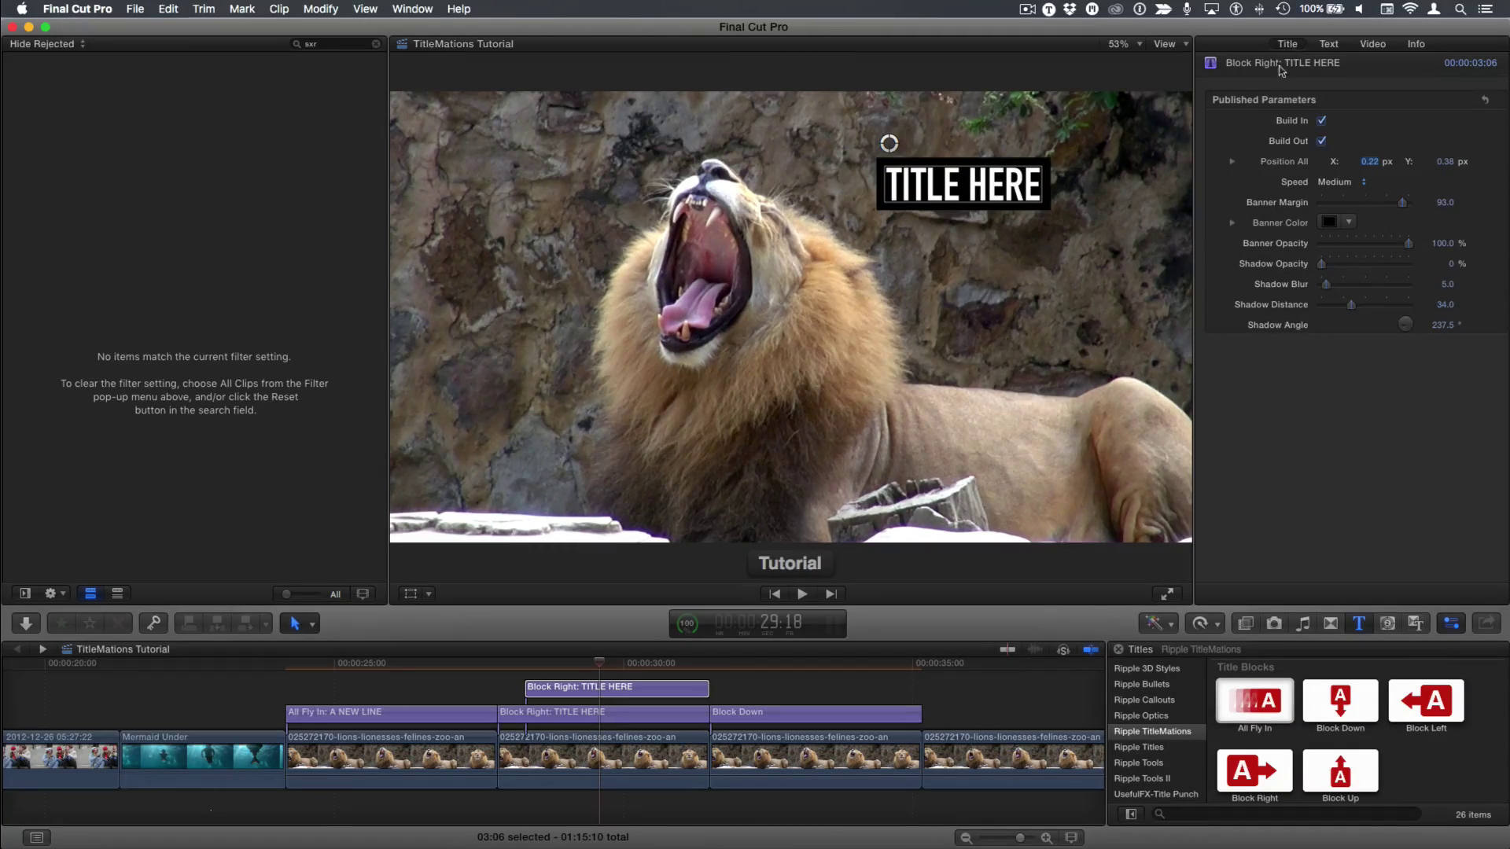
left_click_drag(1451, 165, 1446, 165)
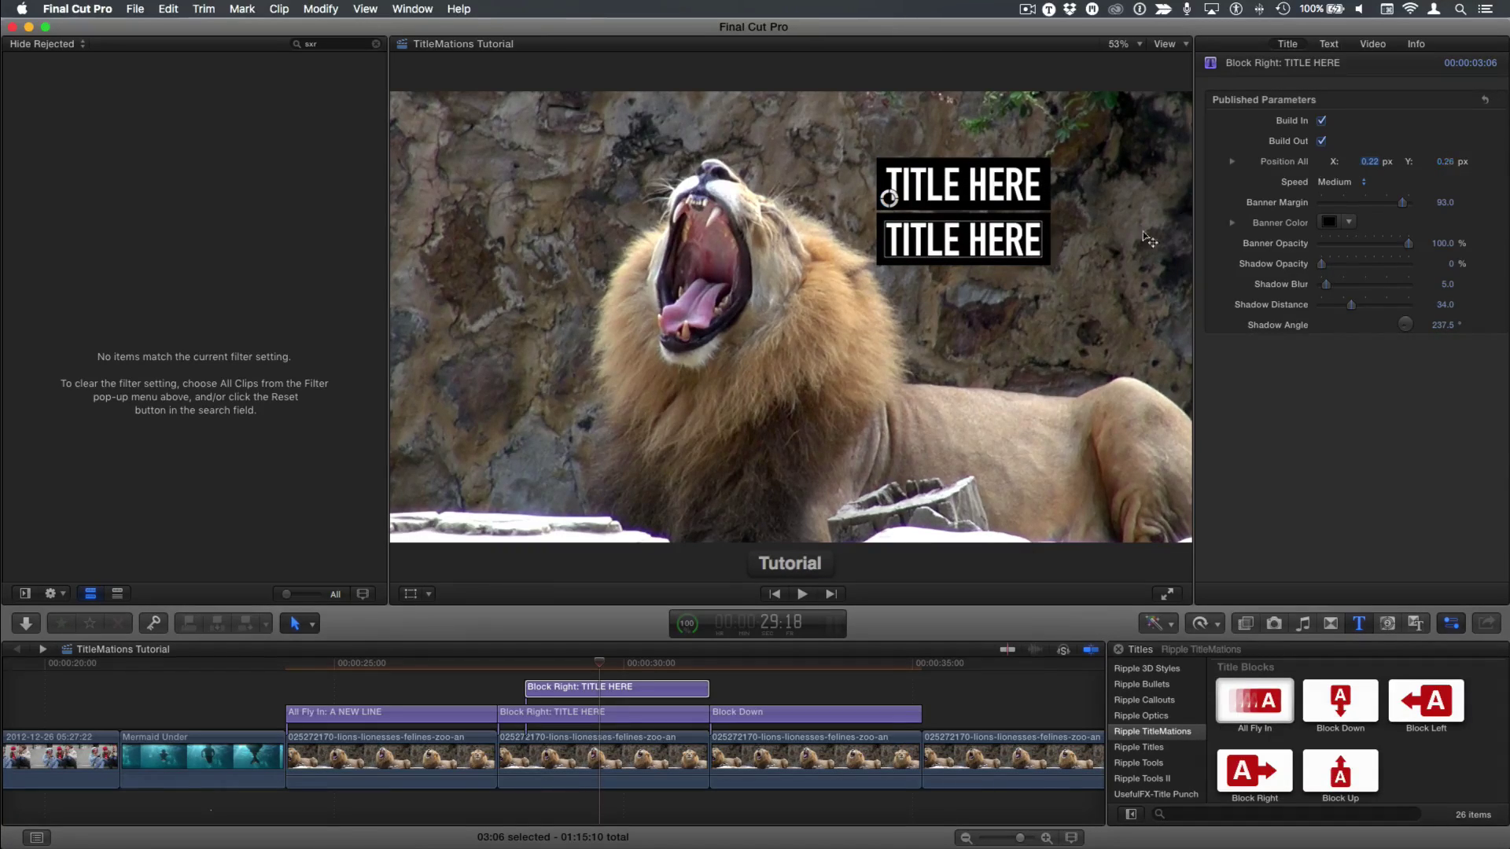
- Change the lower banner's text to SECOND LINE and set its Position Y to 0.28
double_click(1006, 240)
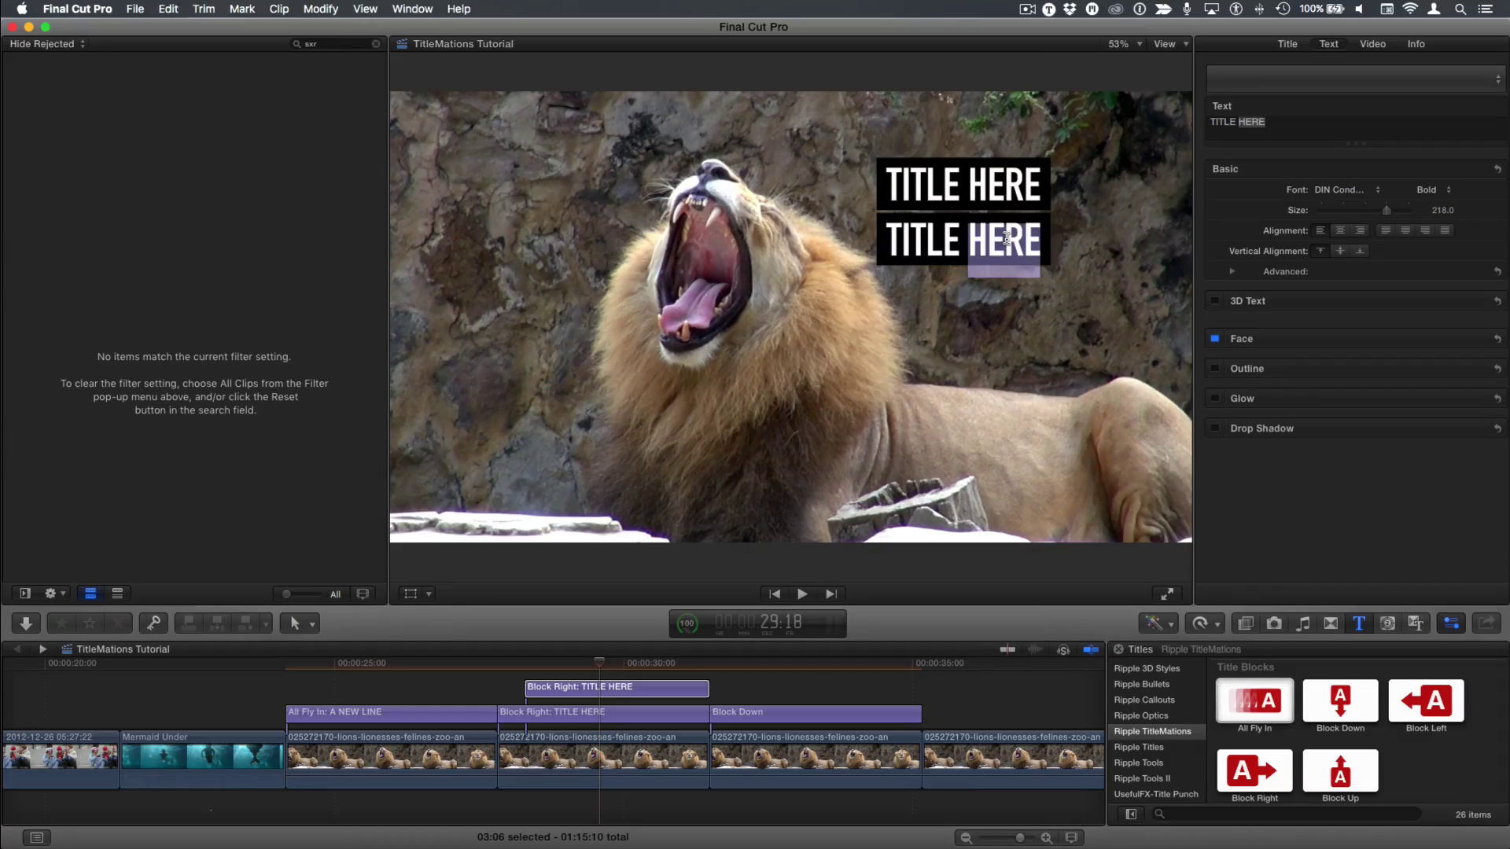
key("BackSpace")
key("BackSpace")
key("BackSpace")
key("BackSpace")
key("BackSpace")
key("BackSpace")
key("BackSpace")
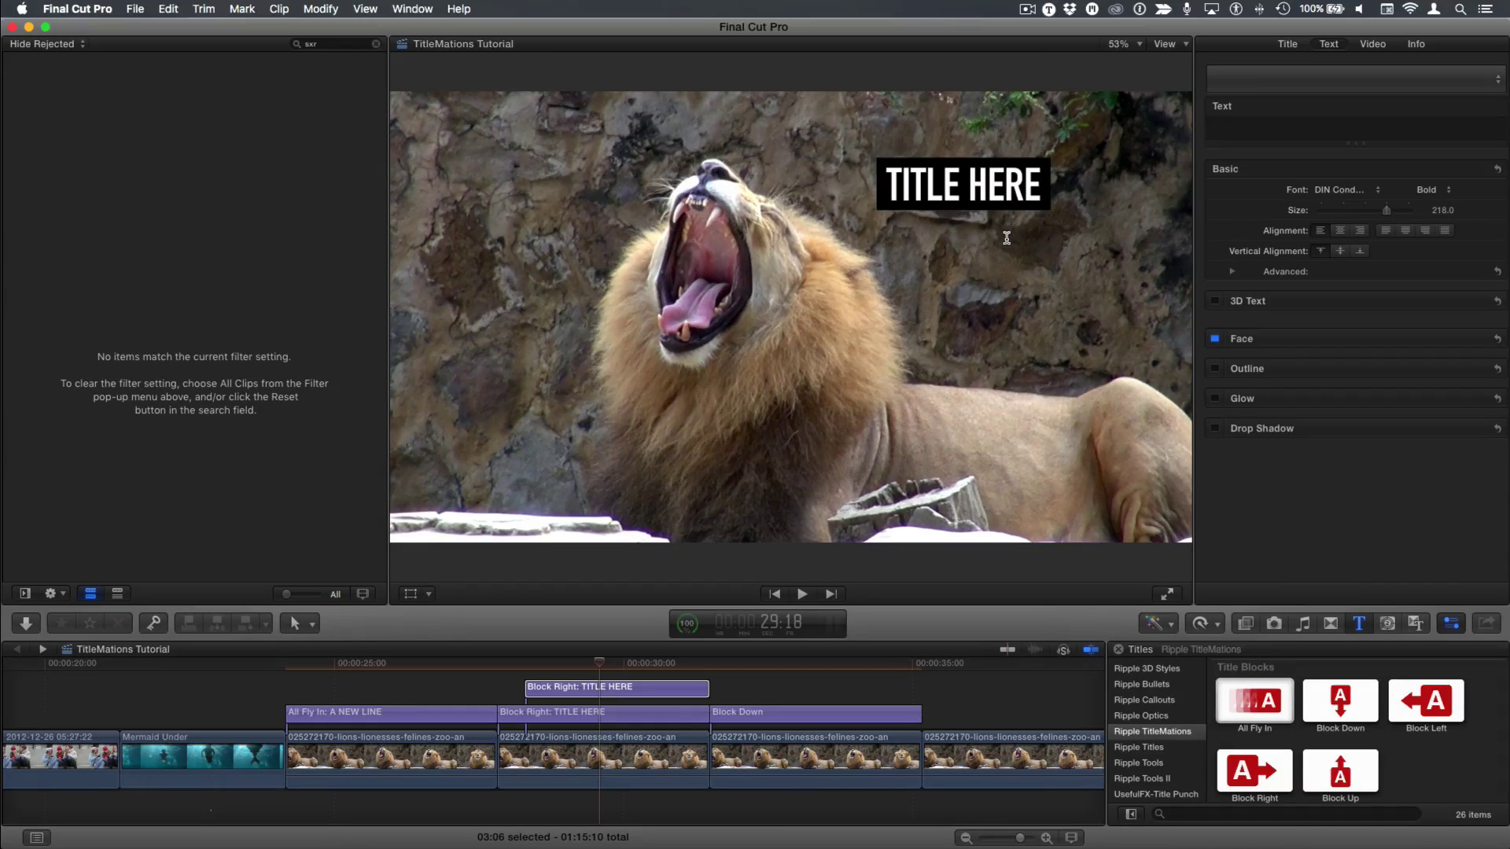
type("SECOND LI")
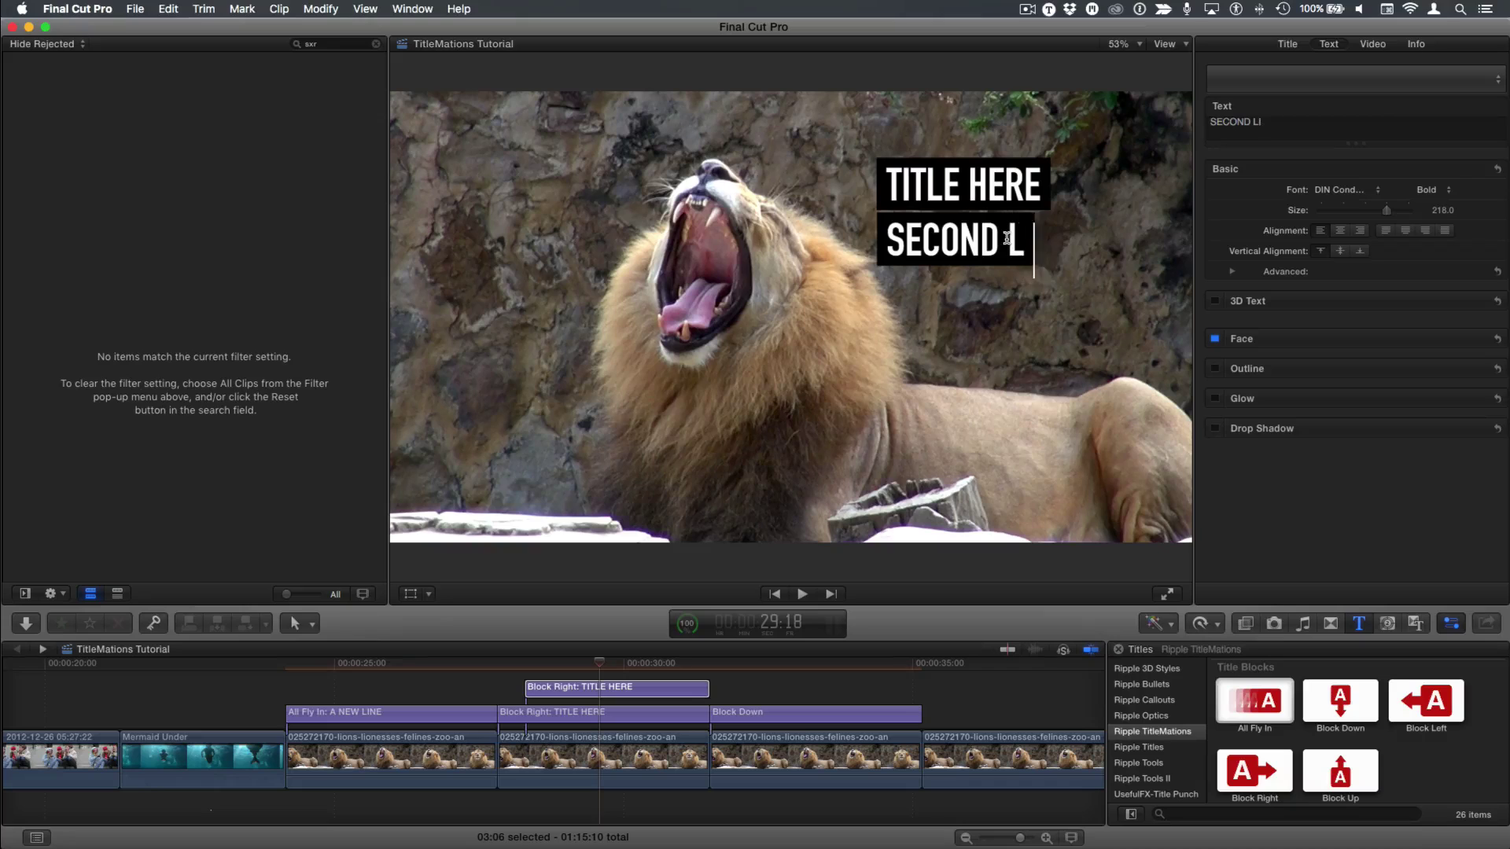
type("NE")
key("Escape")
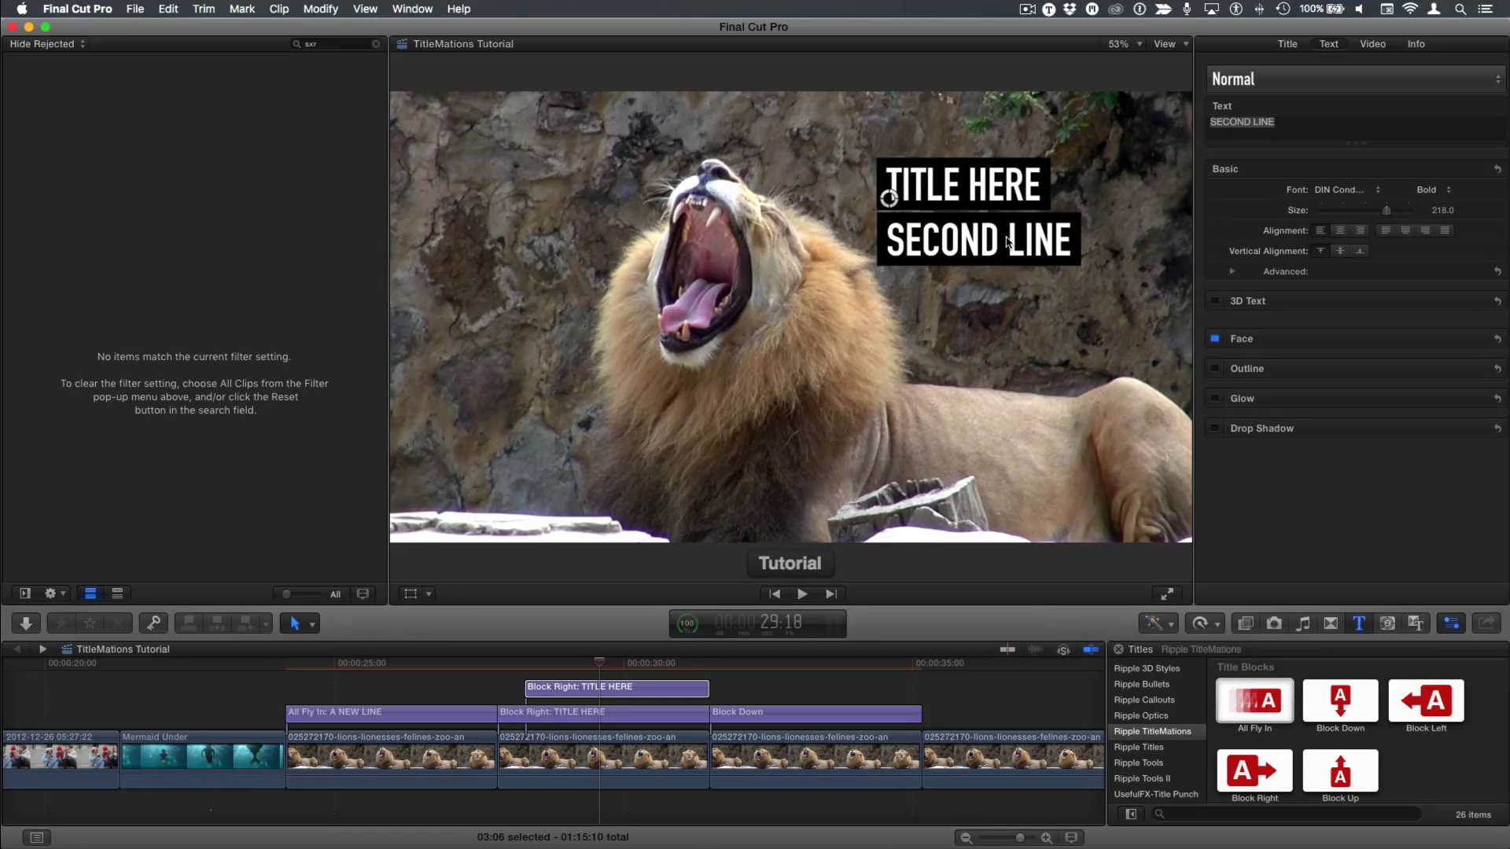
left_click(1286, 45)
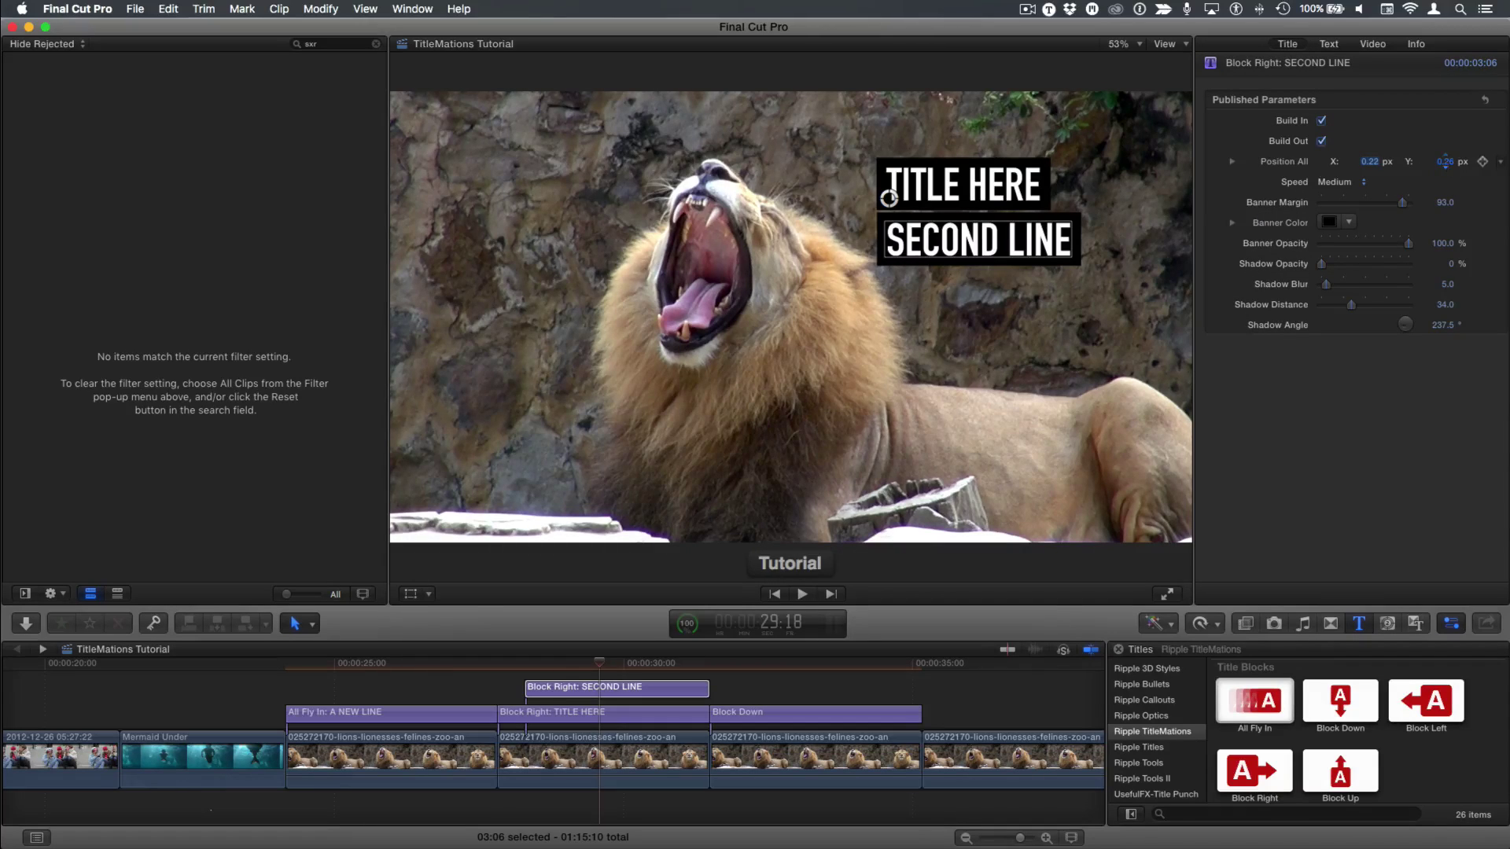
left_click_drag(1445, 162, 1127, 191)
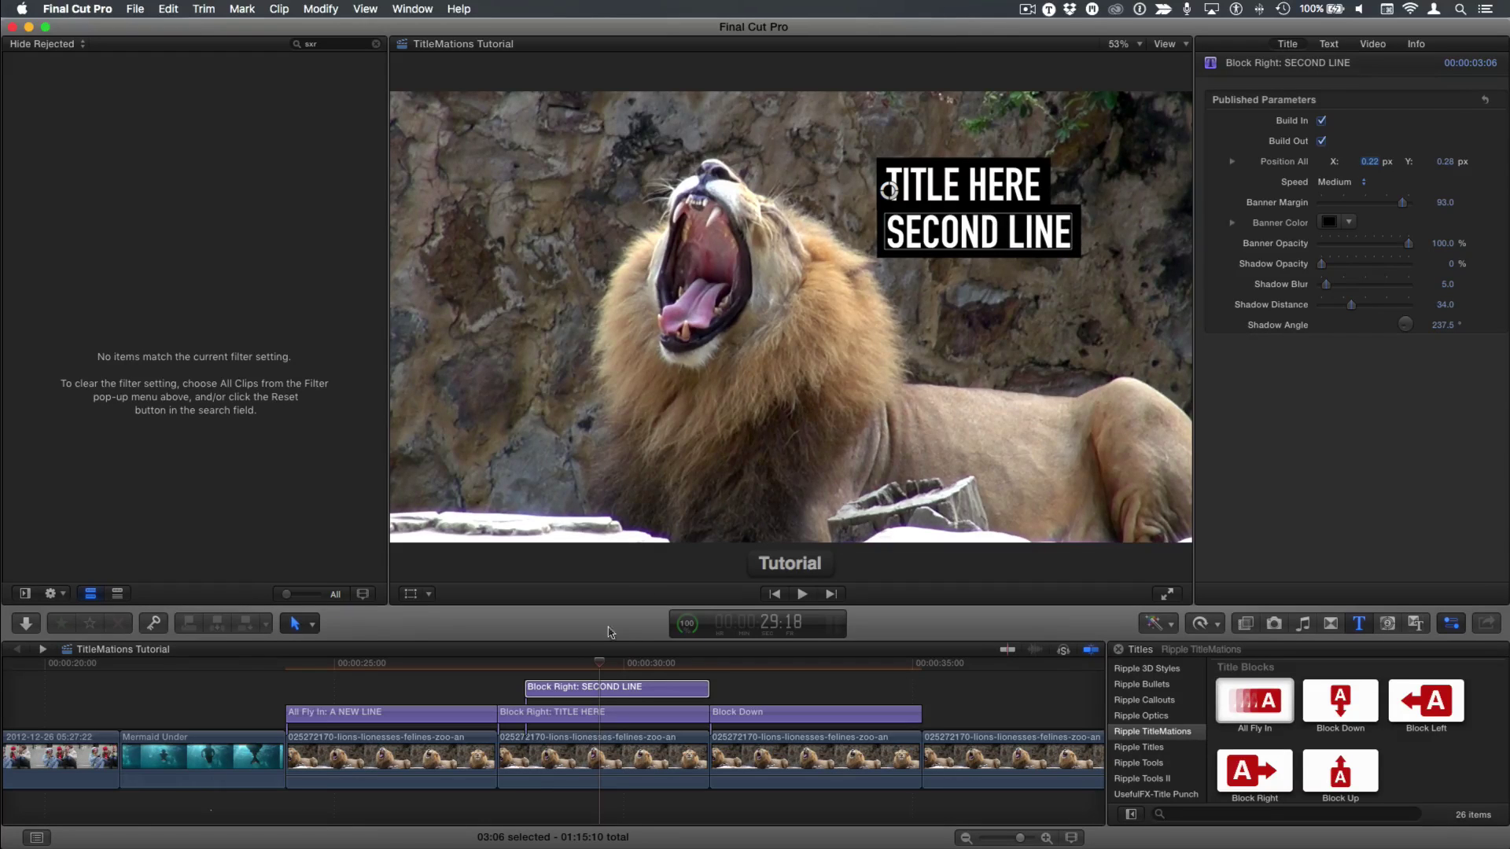
- Paste another Block Right title copy above, shorten it, and lower it beneath SECOND LINE
left_click(564, 688)
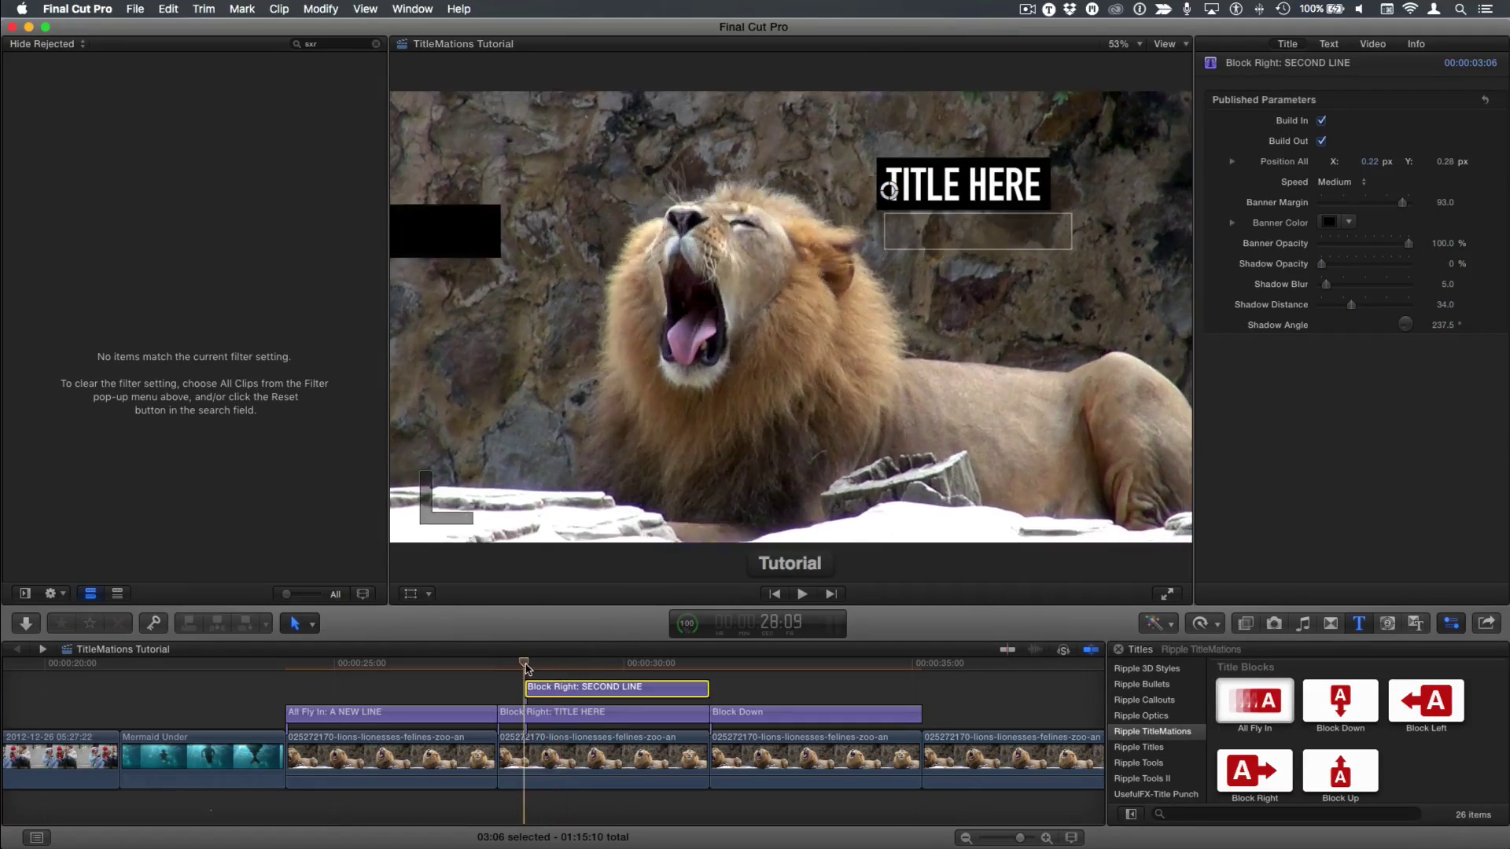
left_click_drag(526, 668, 554, 668)
key("alt+v")
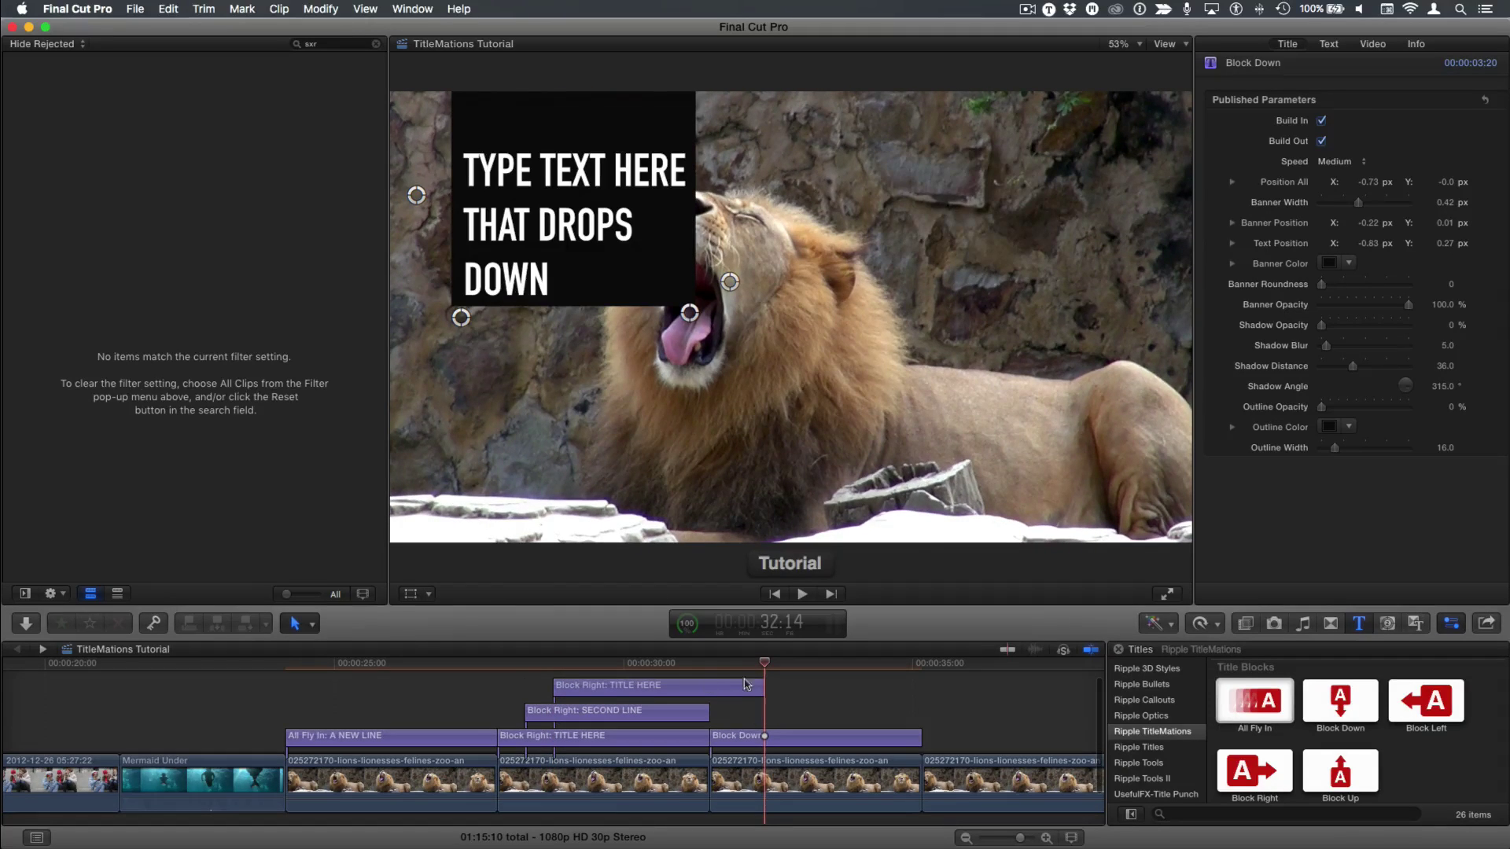
left_click_drag(761, 683, 709, 686)
left_click(631, 665)
left_click(639, 687)
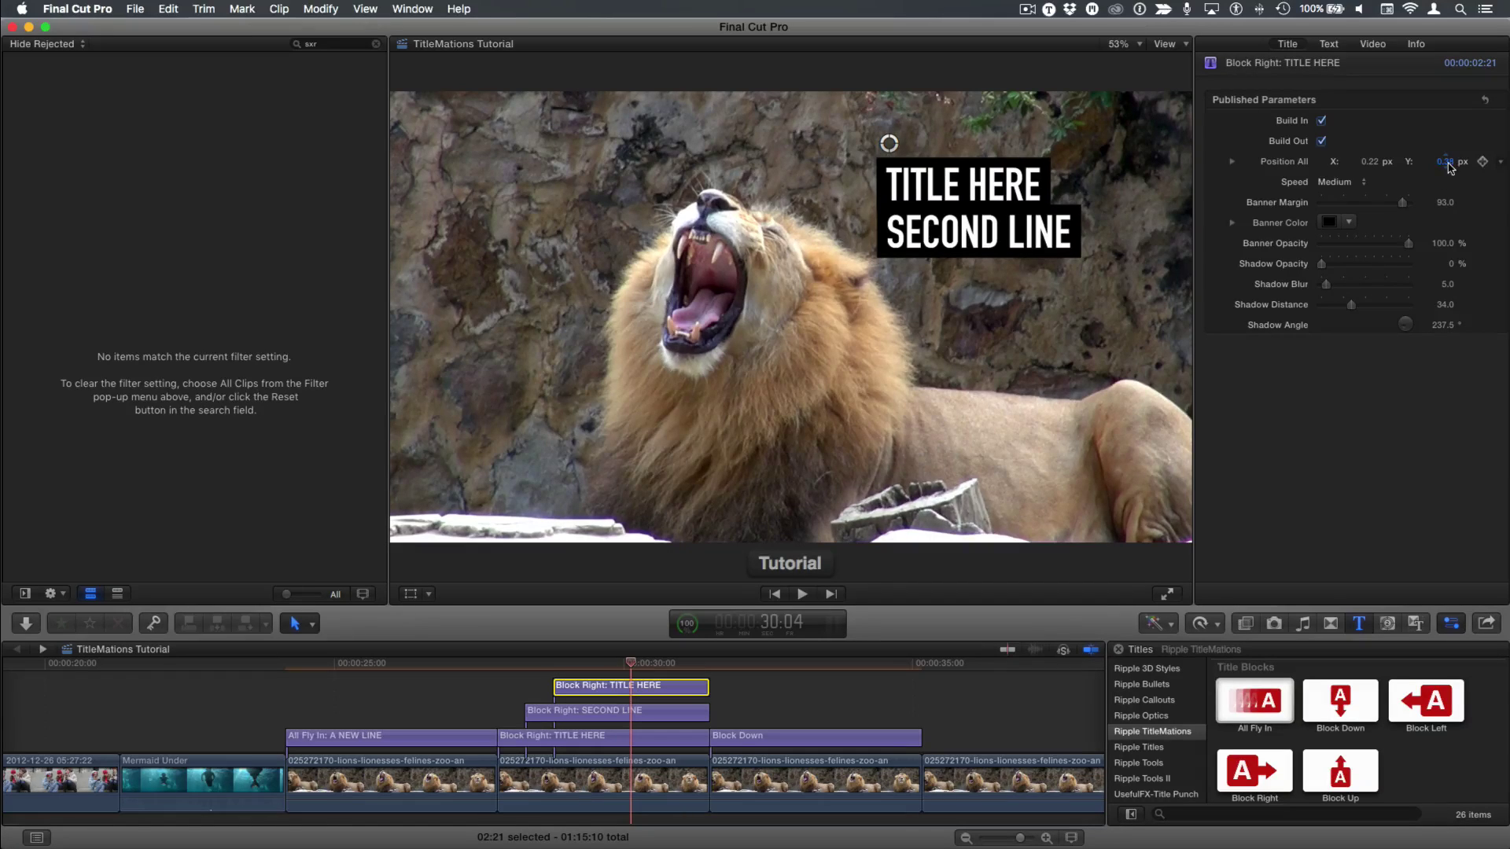
mouse_move(1451, 168)
left_mouse_down()
mouse_move(1451, 224)
mouse_move(1445, 163)
left_mouse_up()
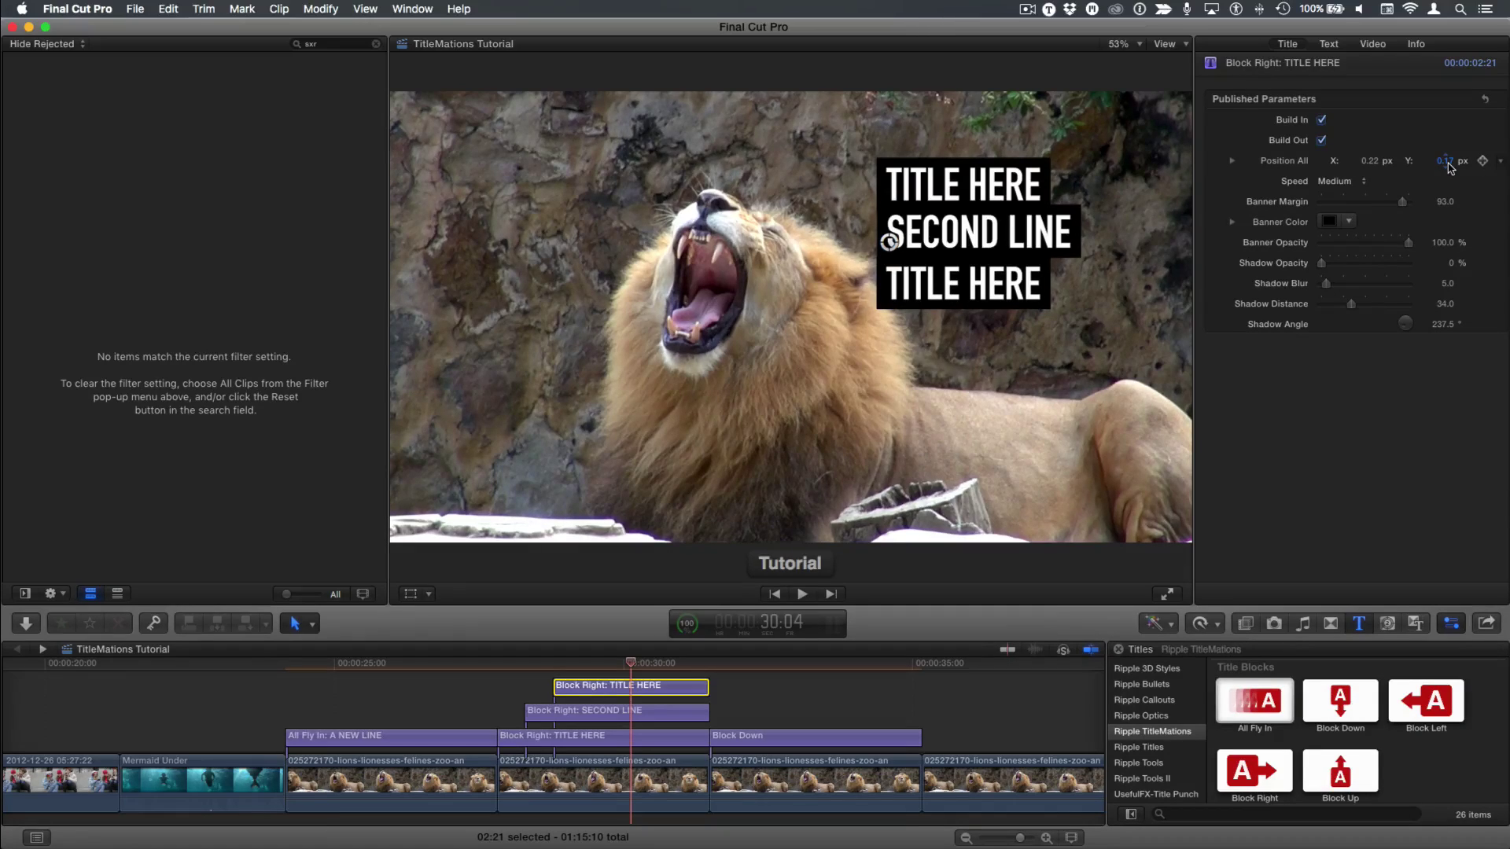
- Change the third title's text to AND THIRD and play the stacked three-line title
left_click(1329, 45)
left_click_drag(1287, 128, 1224, 126)
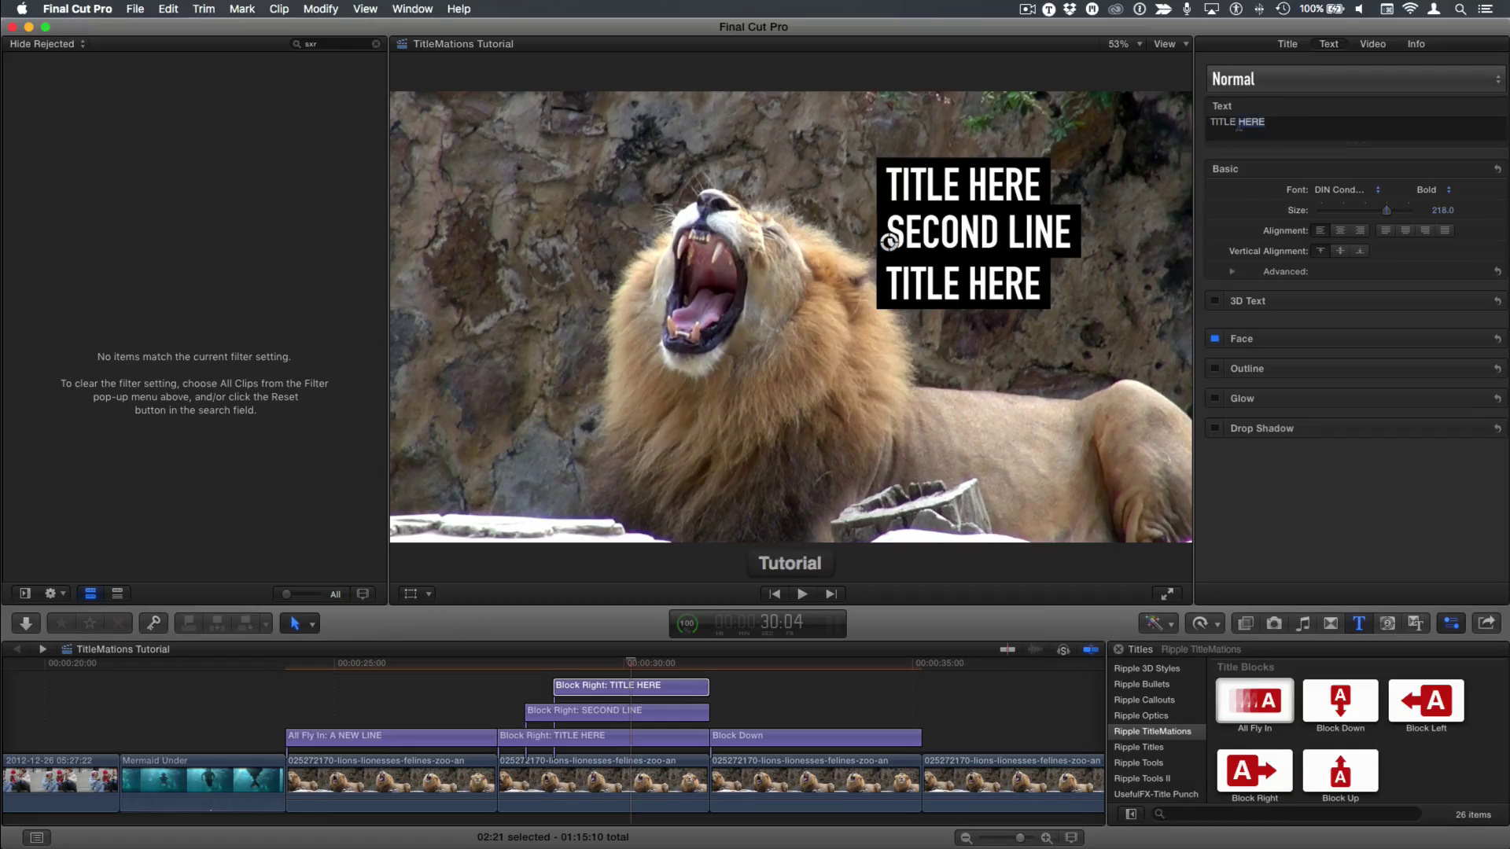
type("AND T")
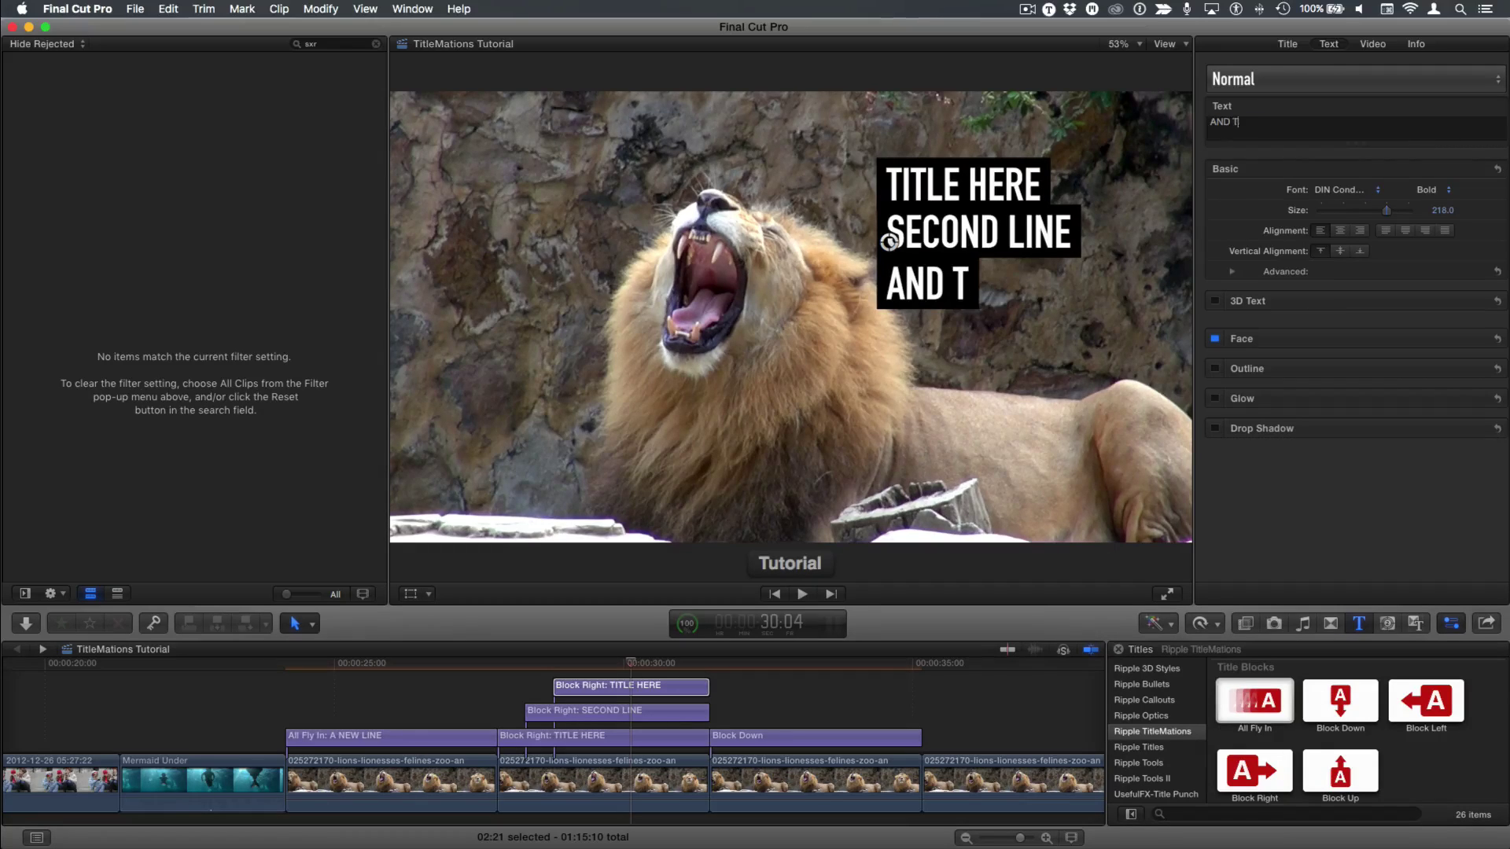
type("HIRD")
left_click(972, 289)
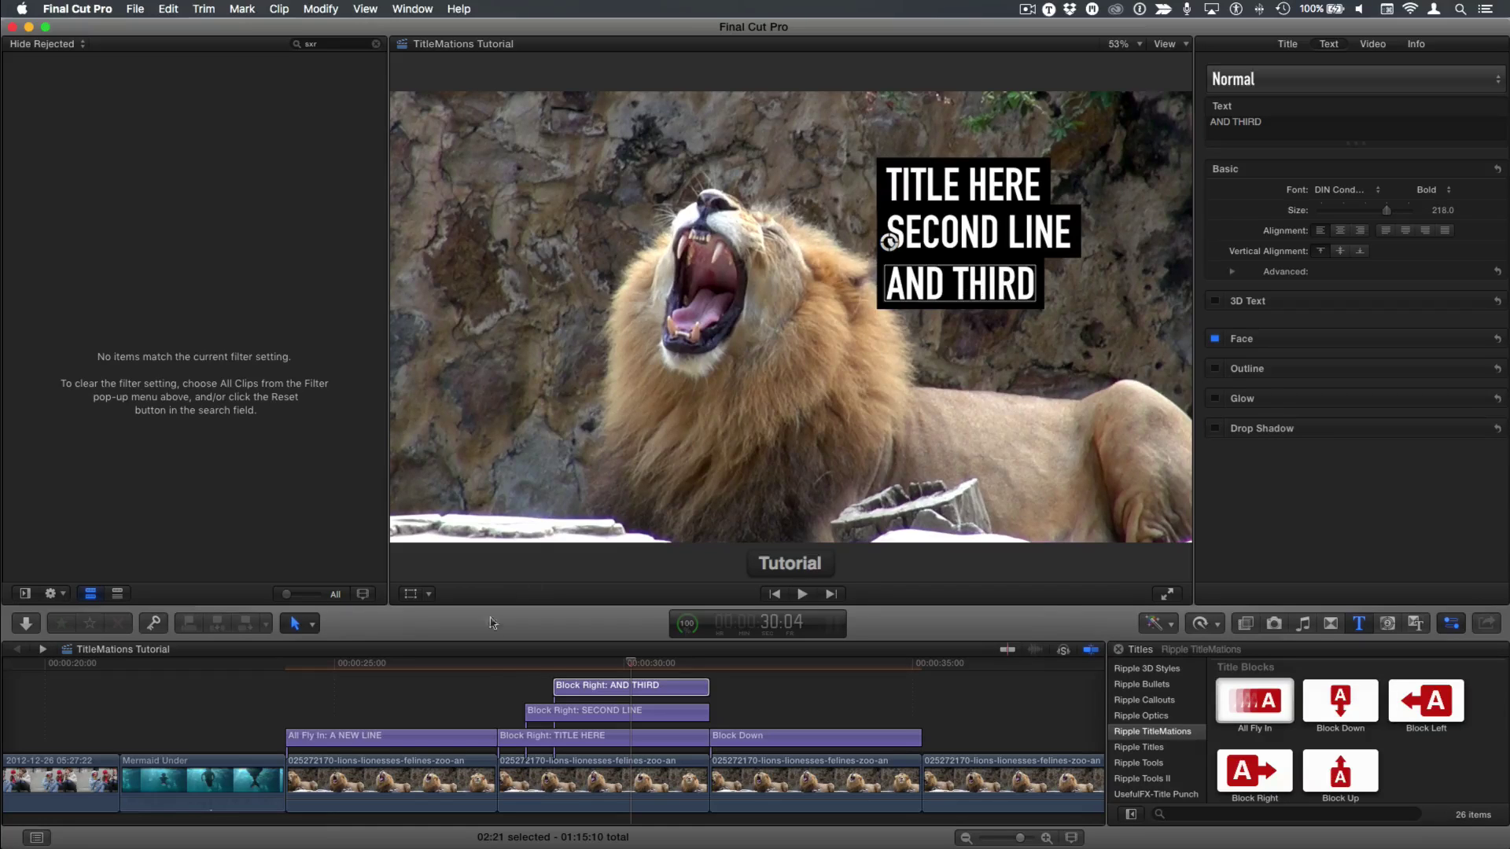
left_click(504, 669)
key("space")
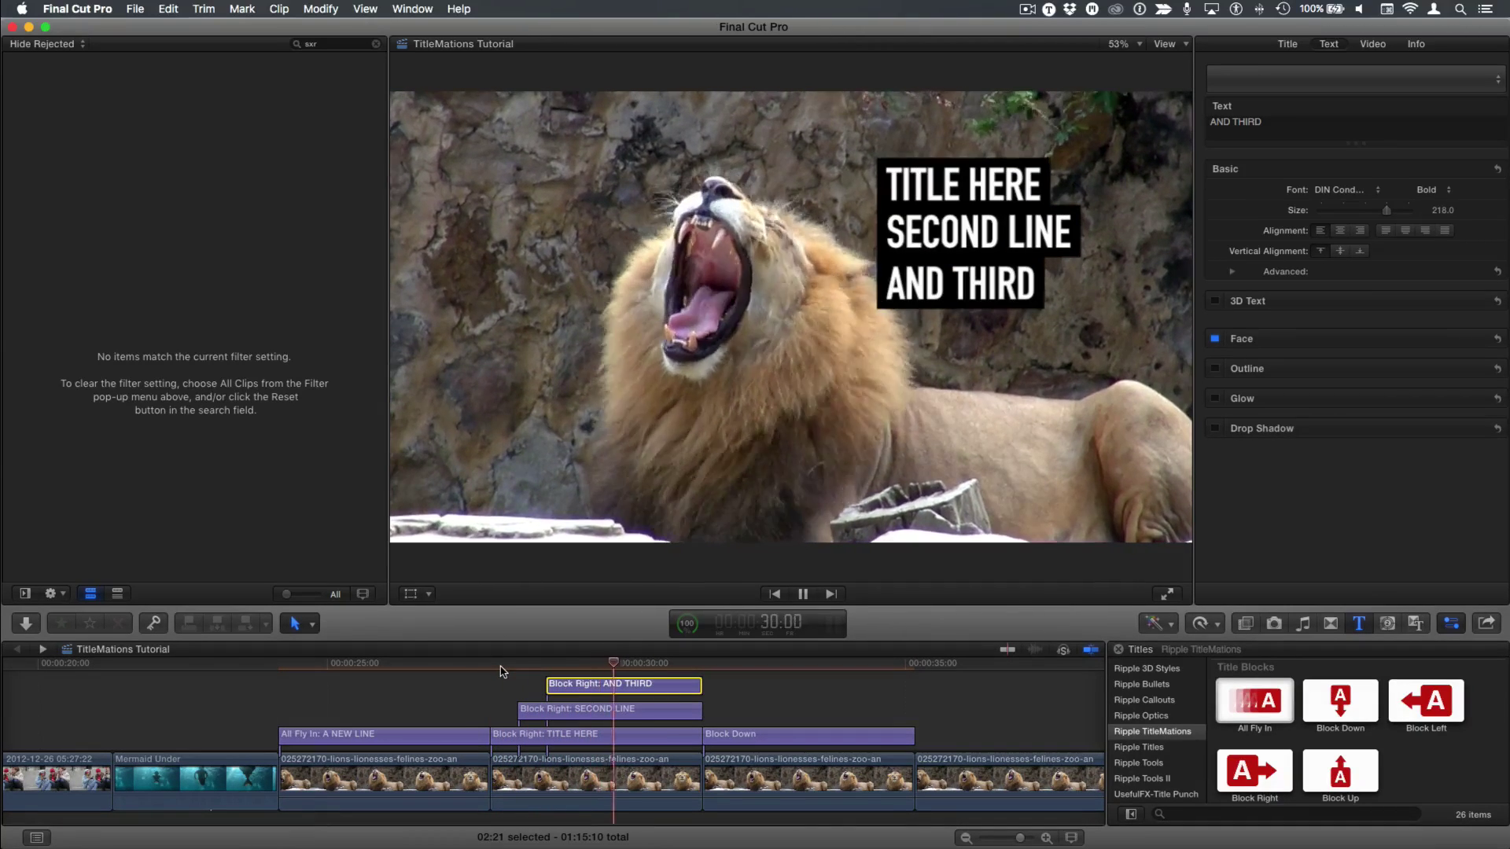
- Replay the stacked titles from 27:25, then show the Block Down title's published parameters
key("space")
left_click(494, 667)
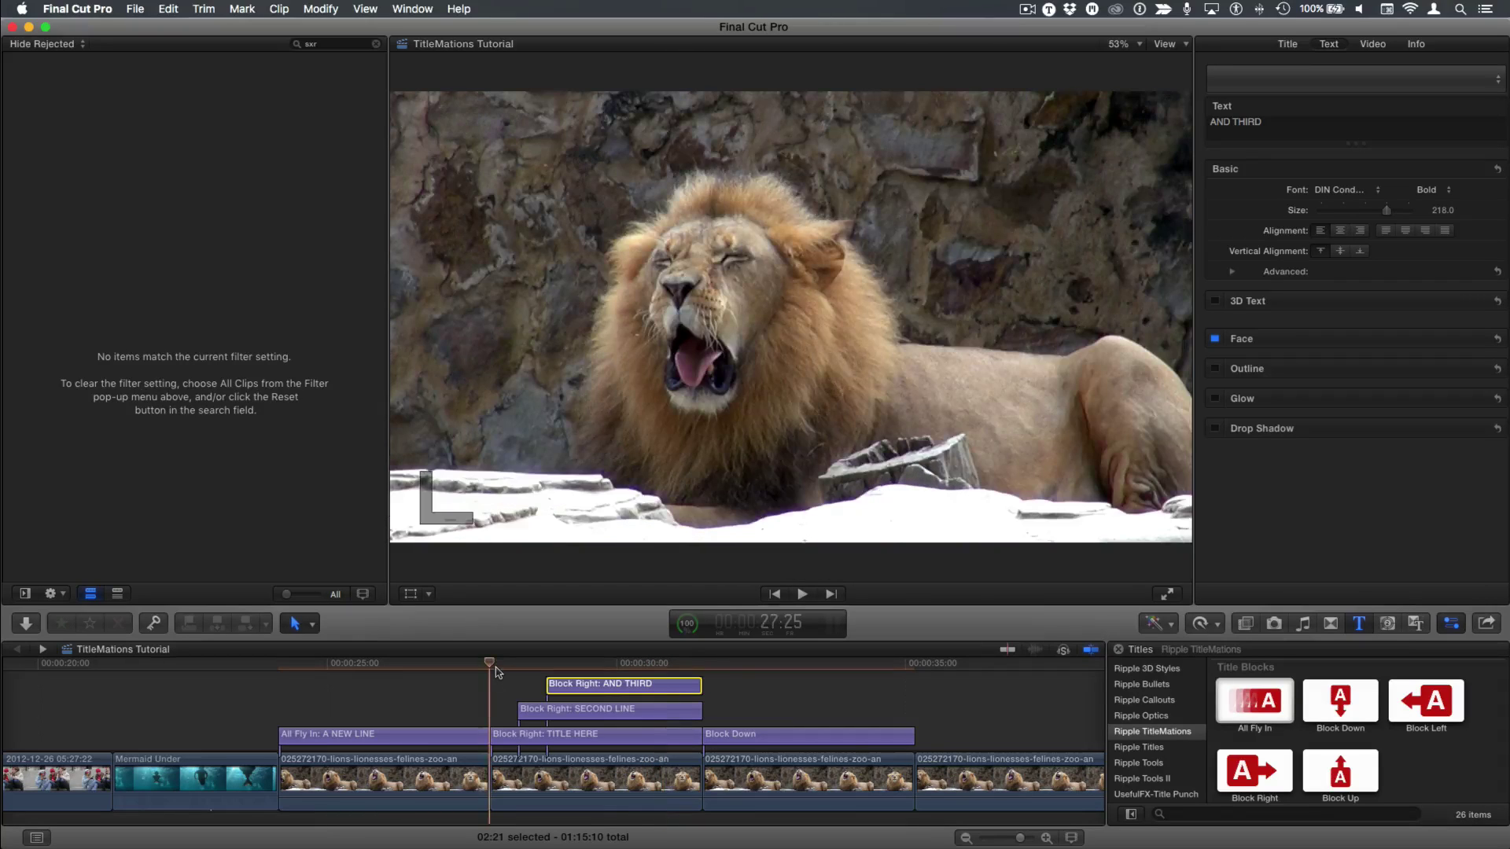
key("space")
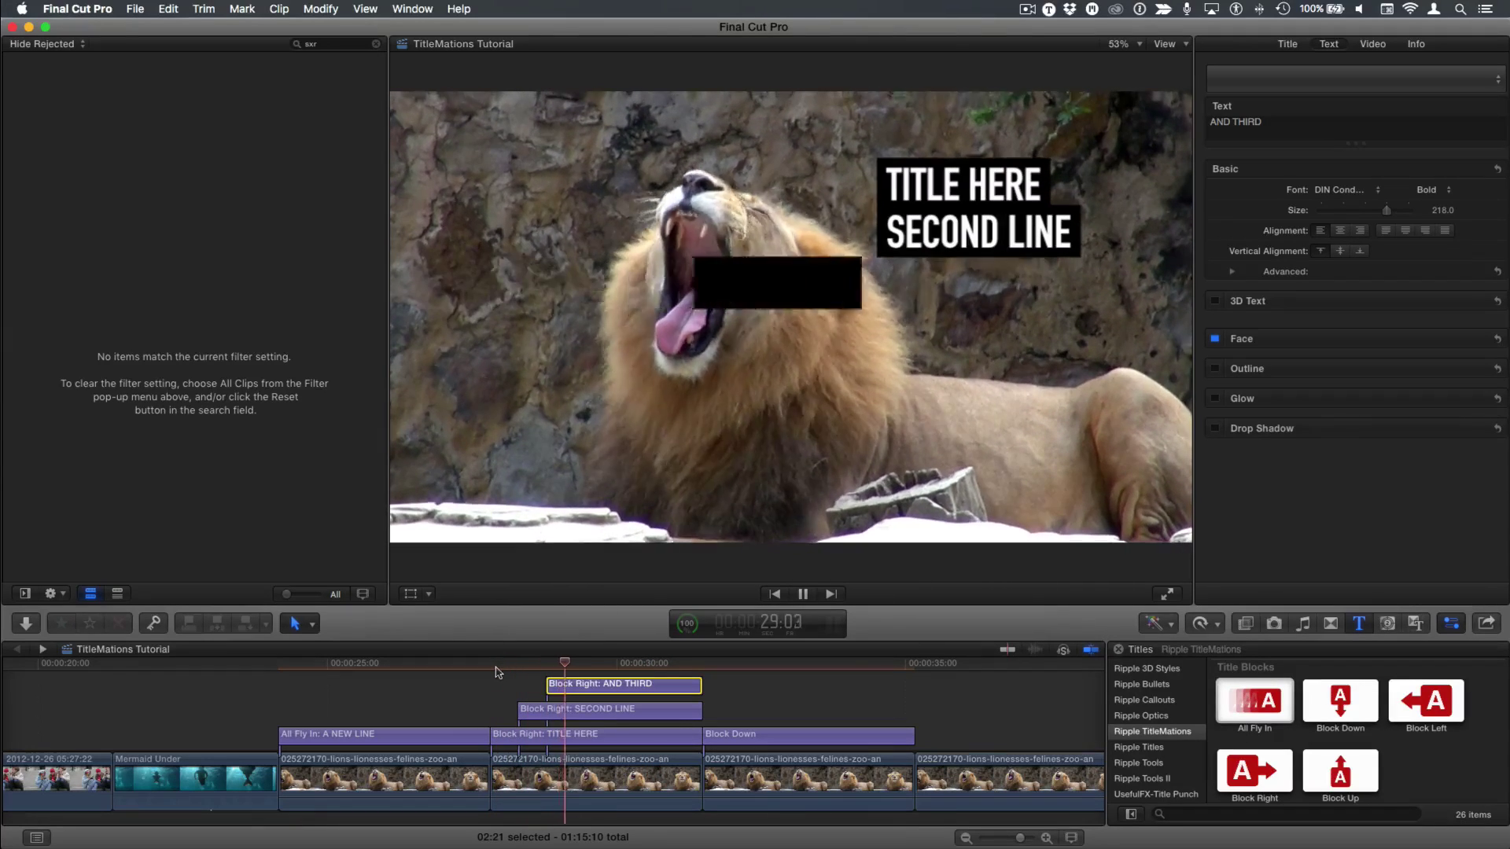
left_click(1289, 45)
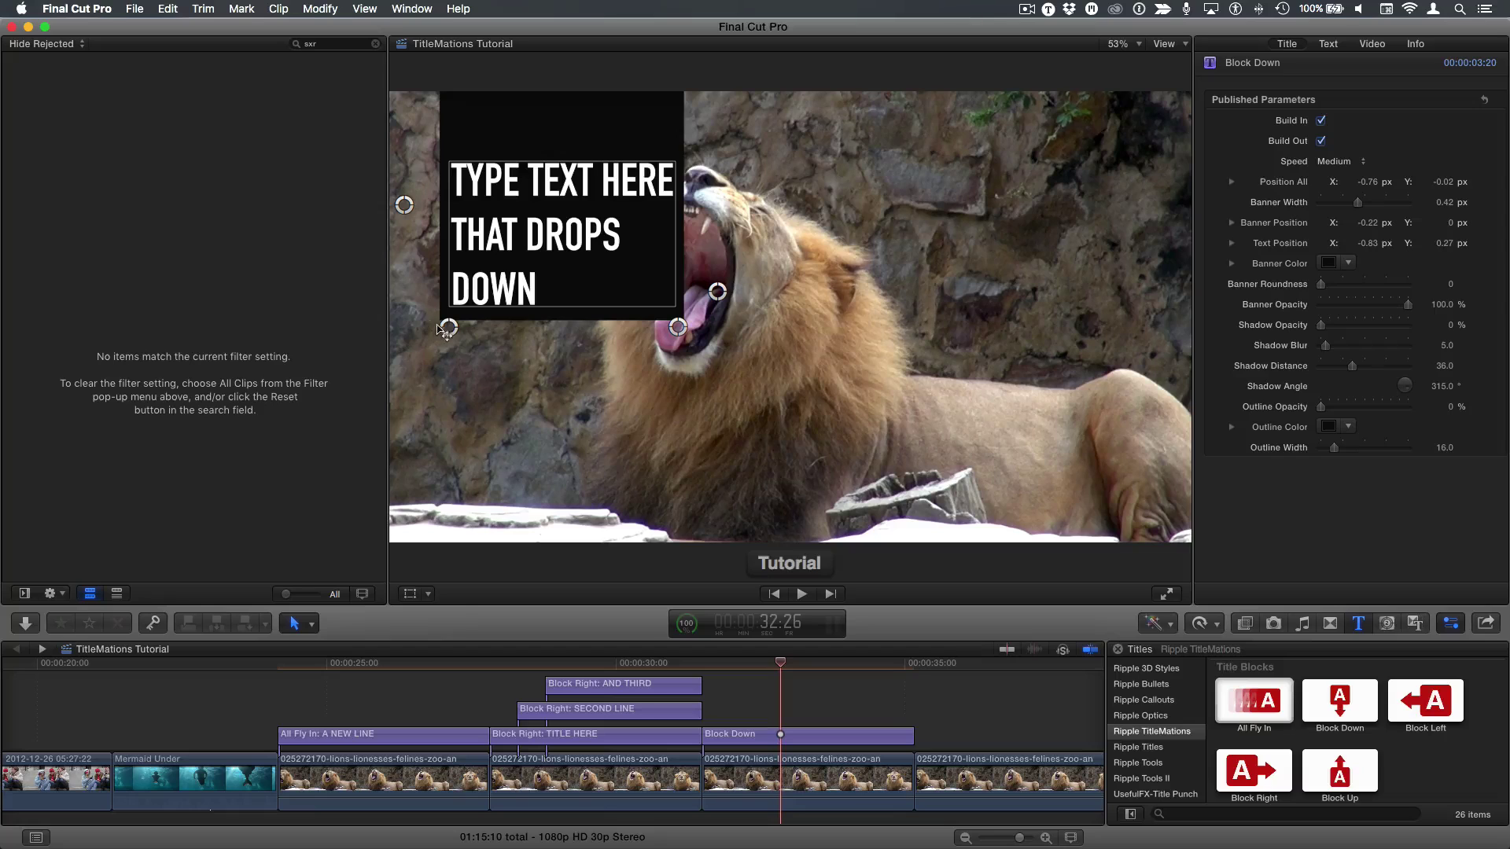
- Move the Block Down title to the upper right and change its text to 'A LION'S ROAR'
key("ctrl+Tab")
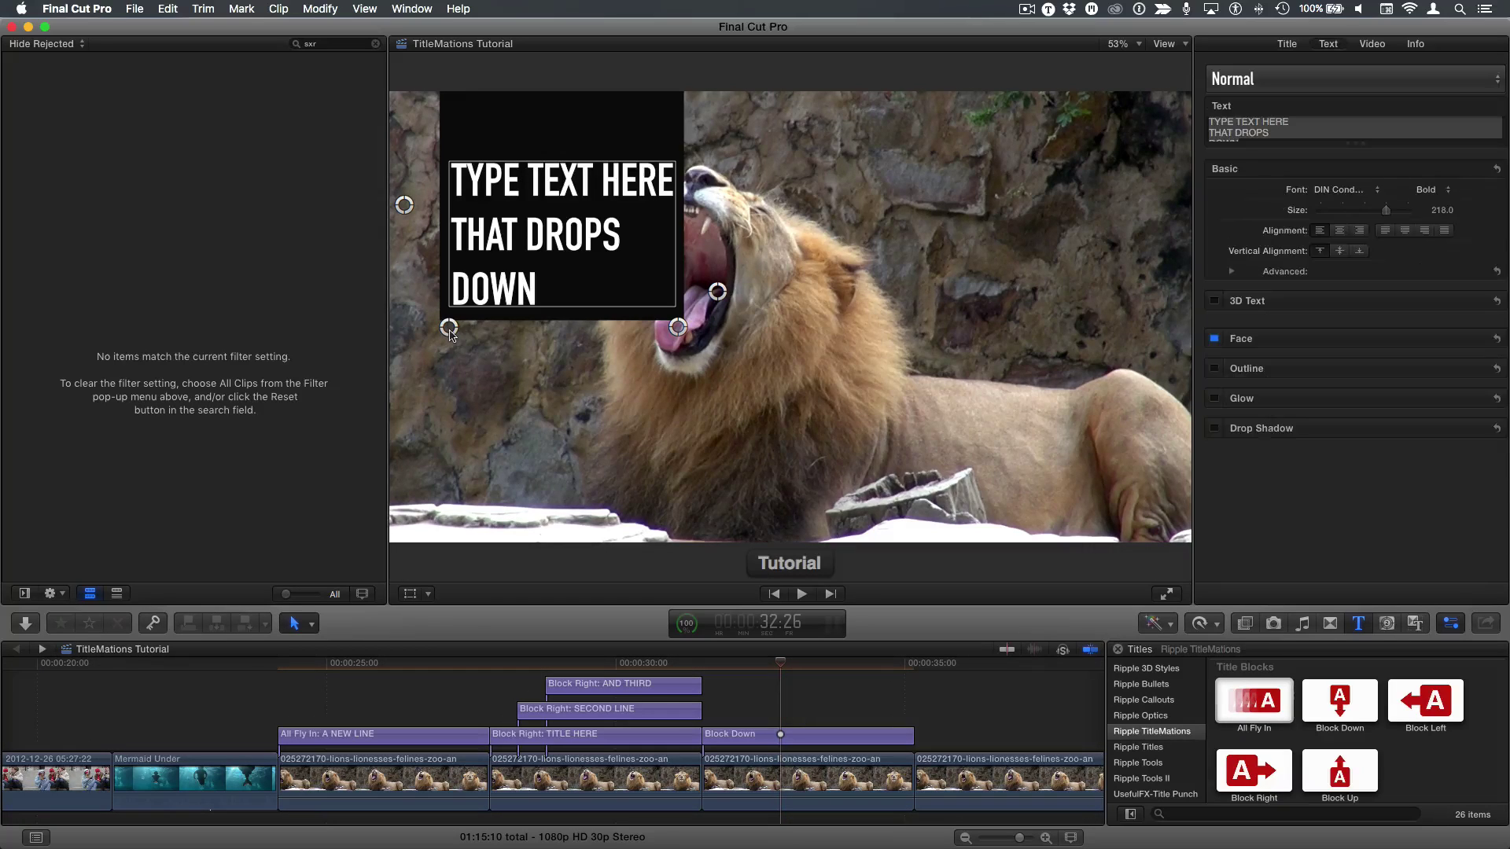
left_click_drag(449, 330, 893, 301)
double_click(964, 268)
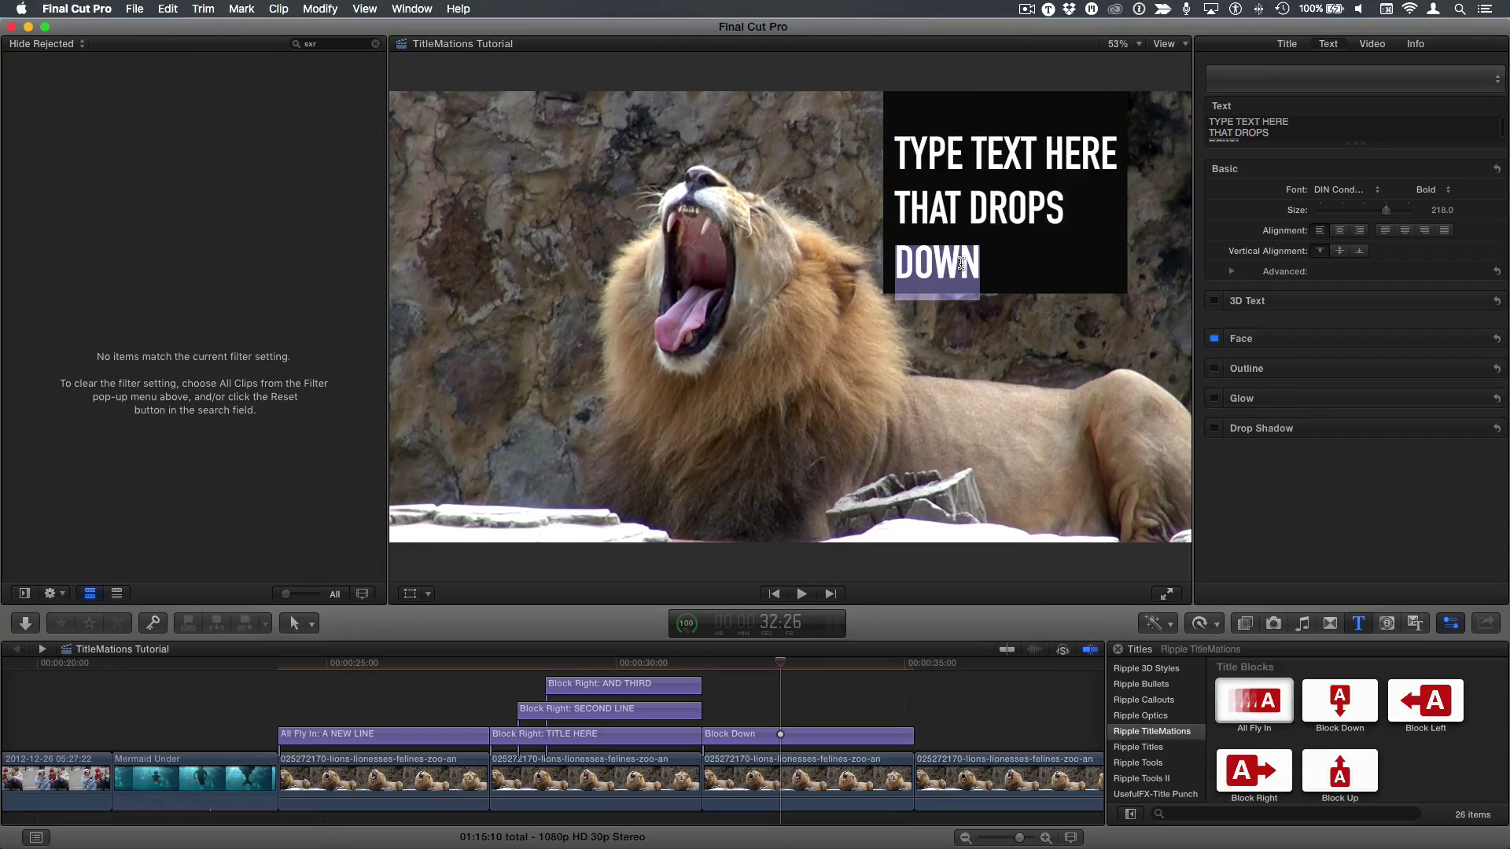
key("super+a")
type("A LI")
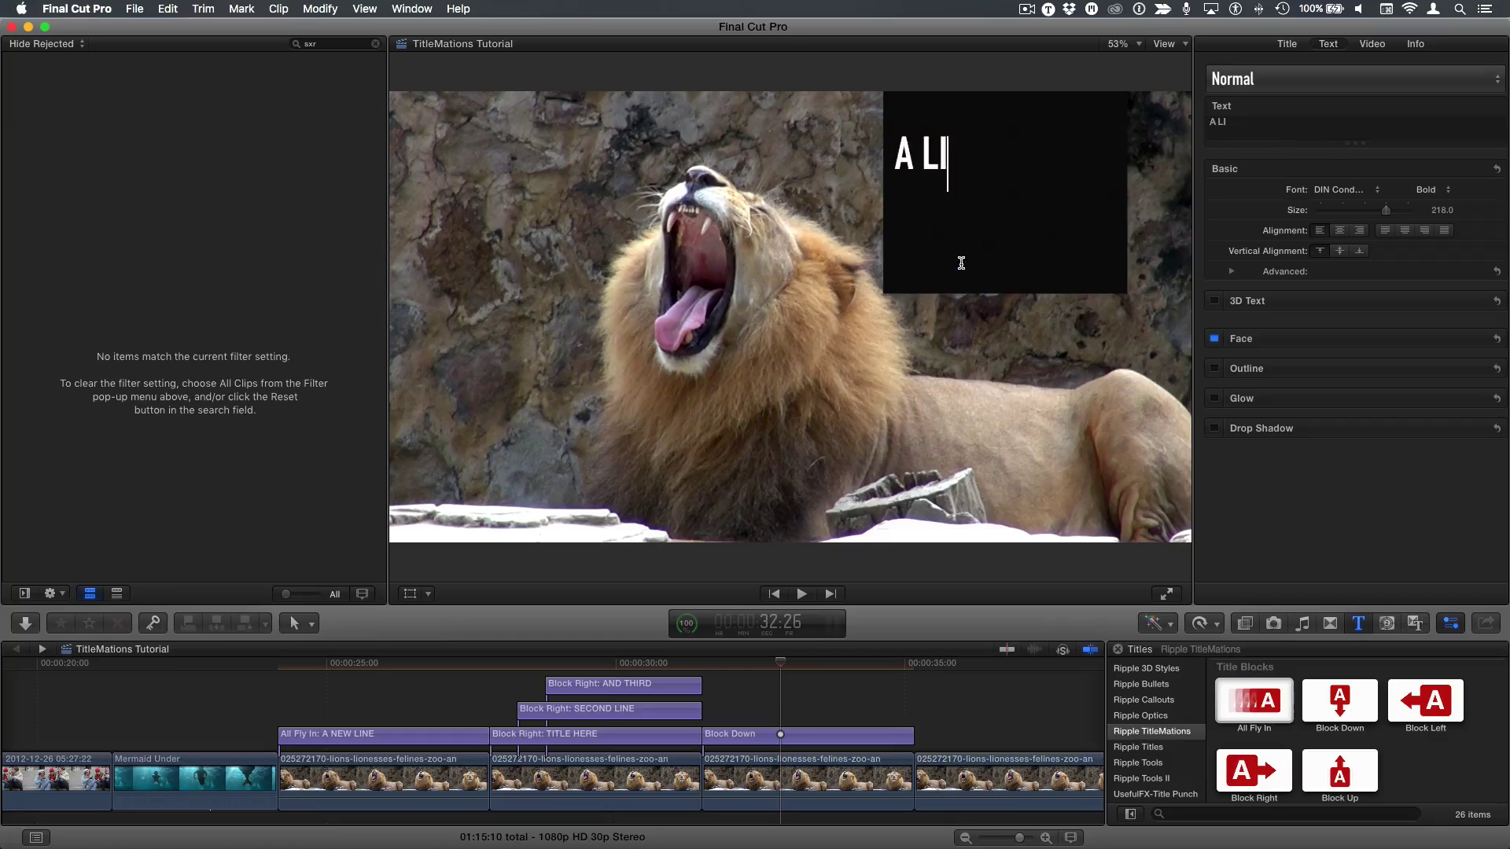
type("ON'S ROAR")
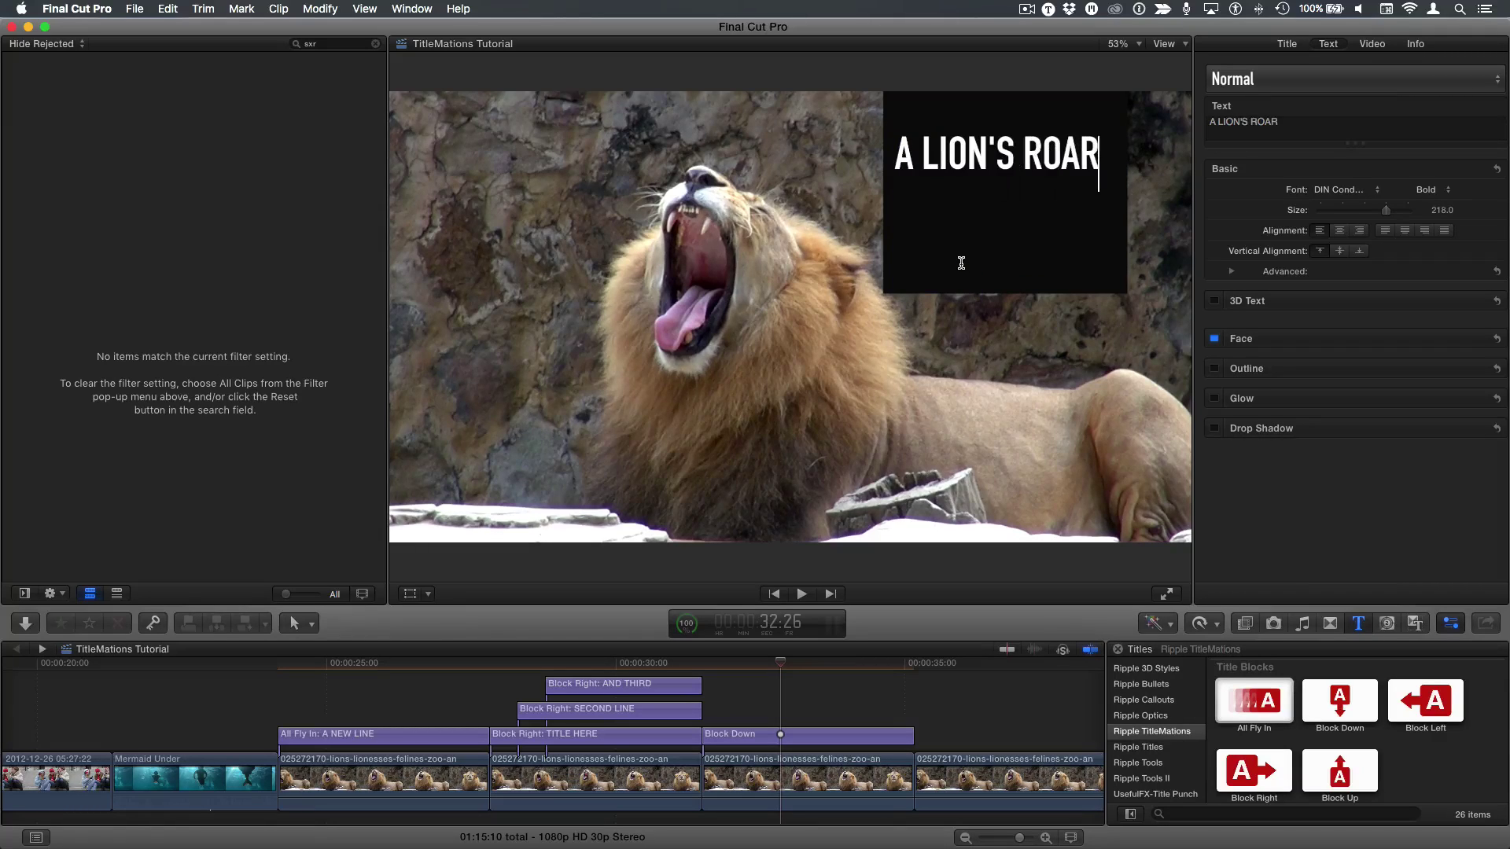
key("Escape")
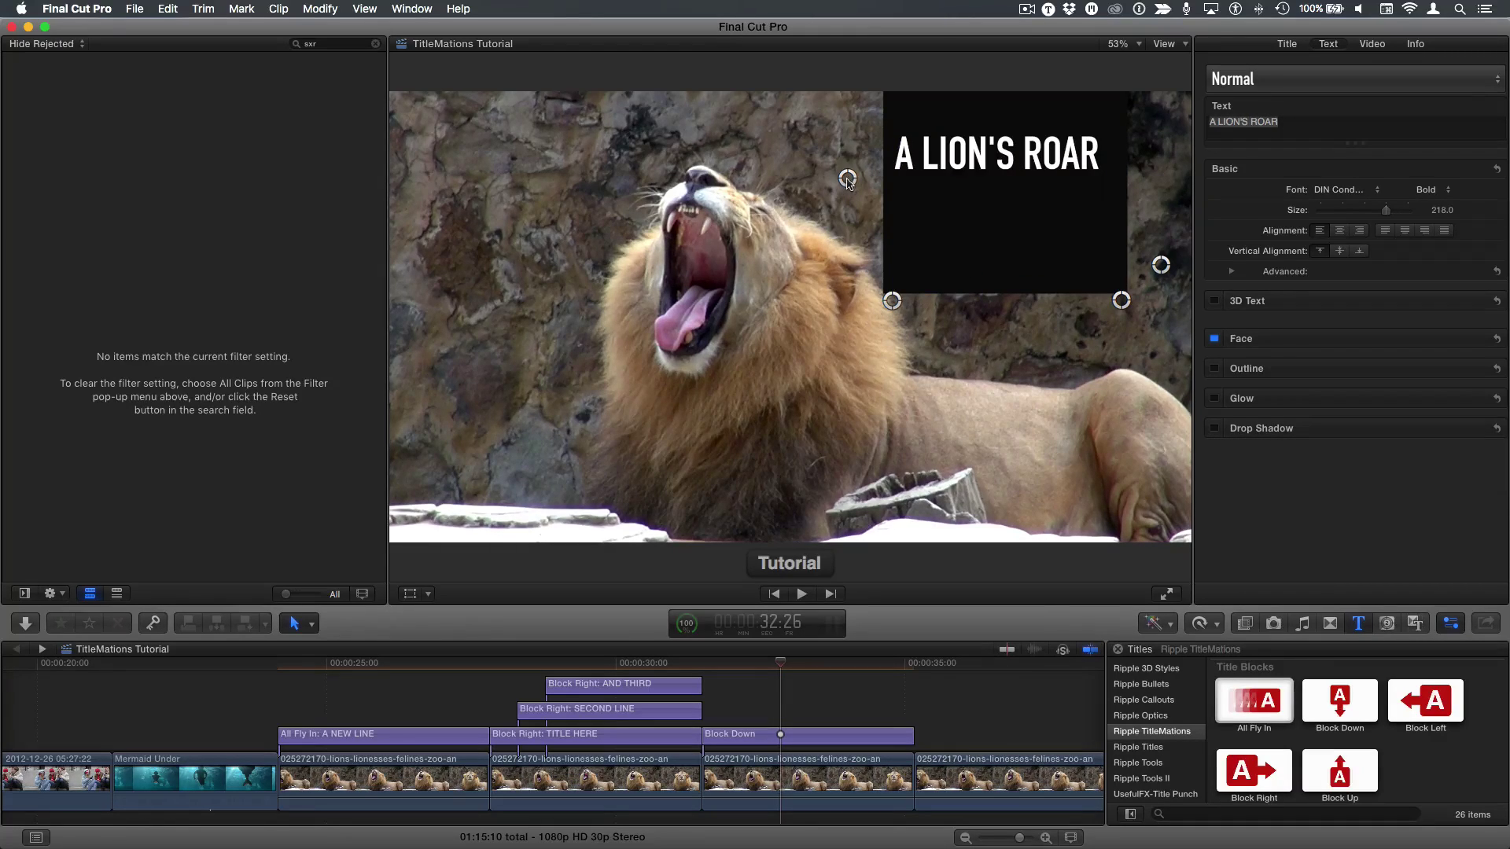
- Position the banner and text near the top right, above the lion's head
left_click_drag(847, 179, 851, 285)
left_click_drag(1125, 306, 1146, 272)
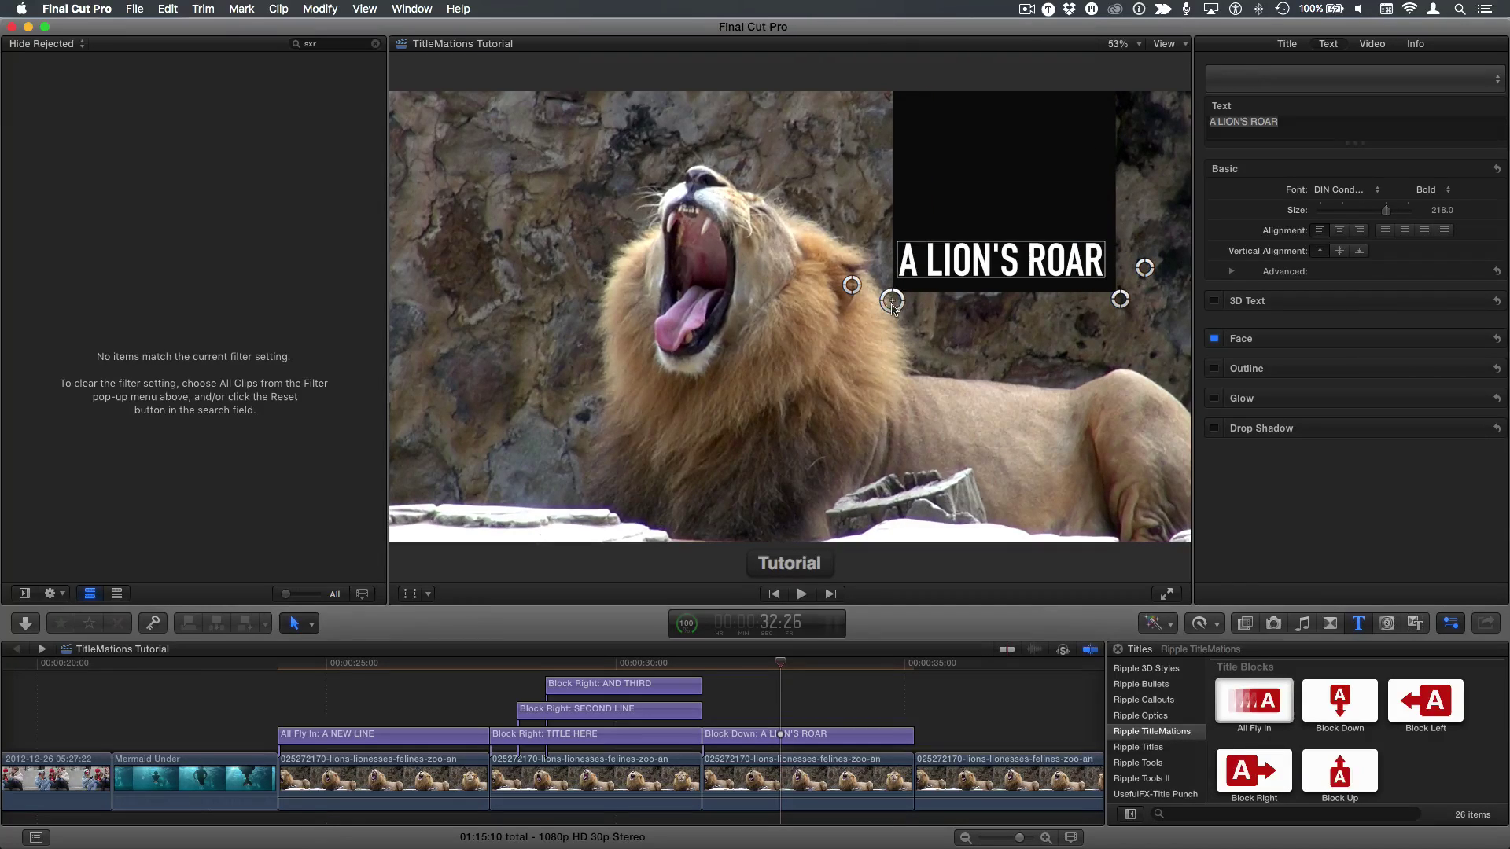
left_click_drag(892, 301, 884, 202)
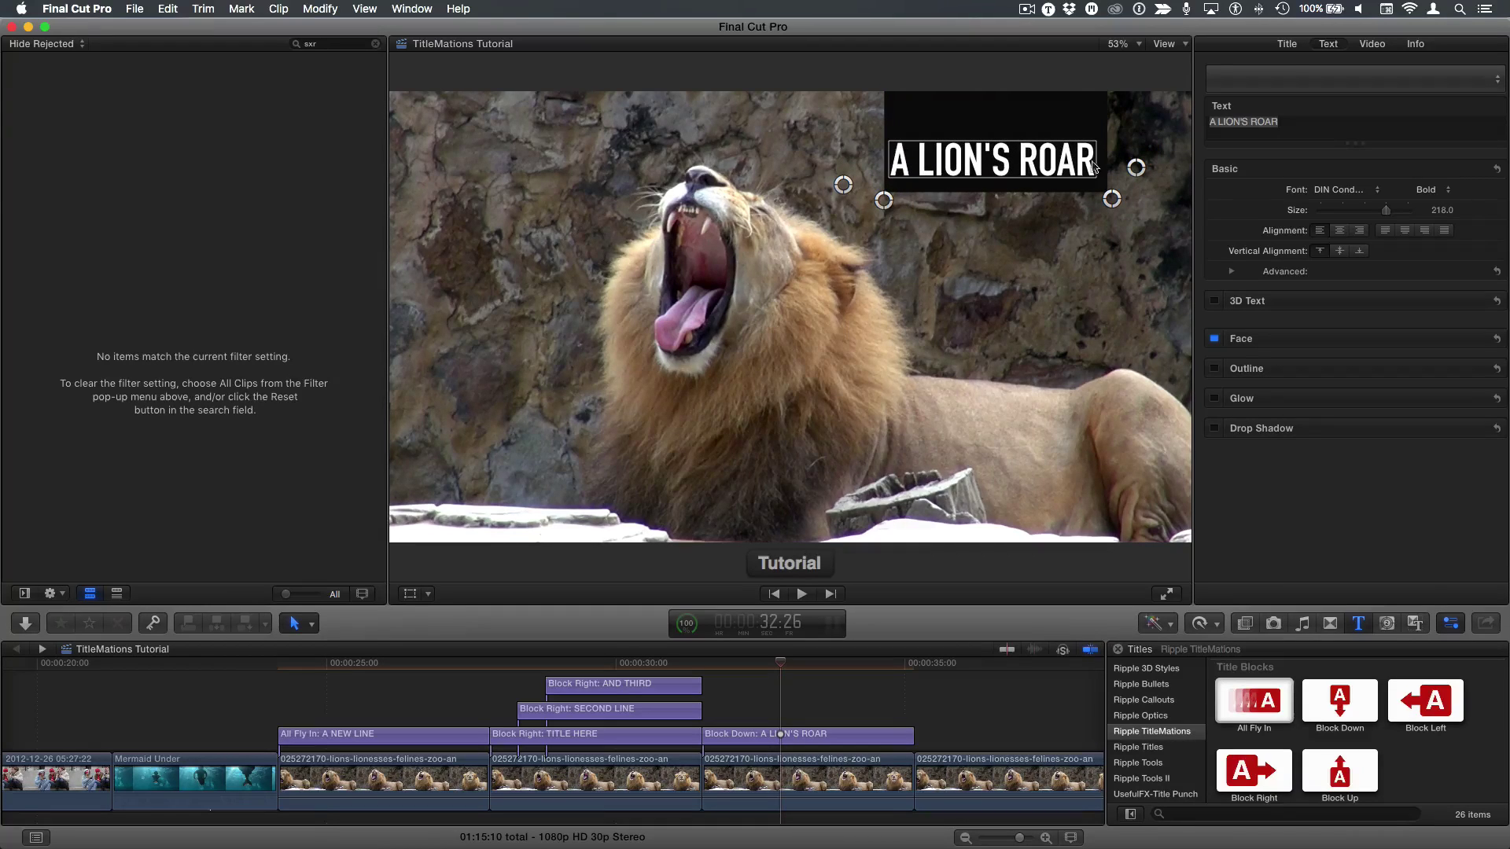
- Set the Block Down banner to dark red, about 80.79% opacity, with roundness 50
left_click(1287, 45)
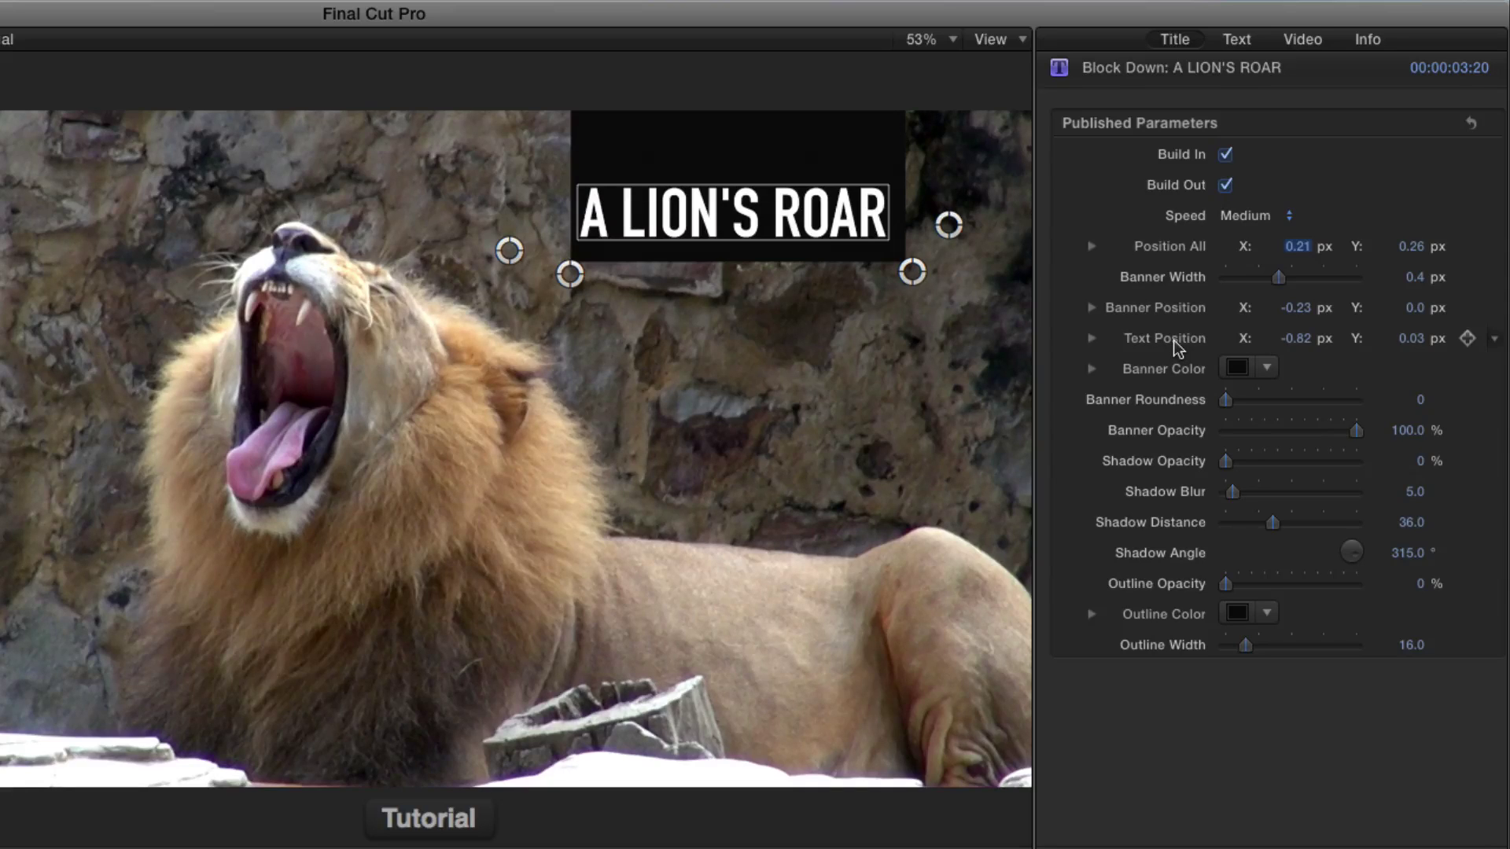
left_click(1266, 368)
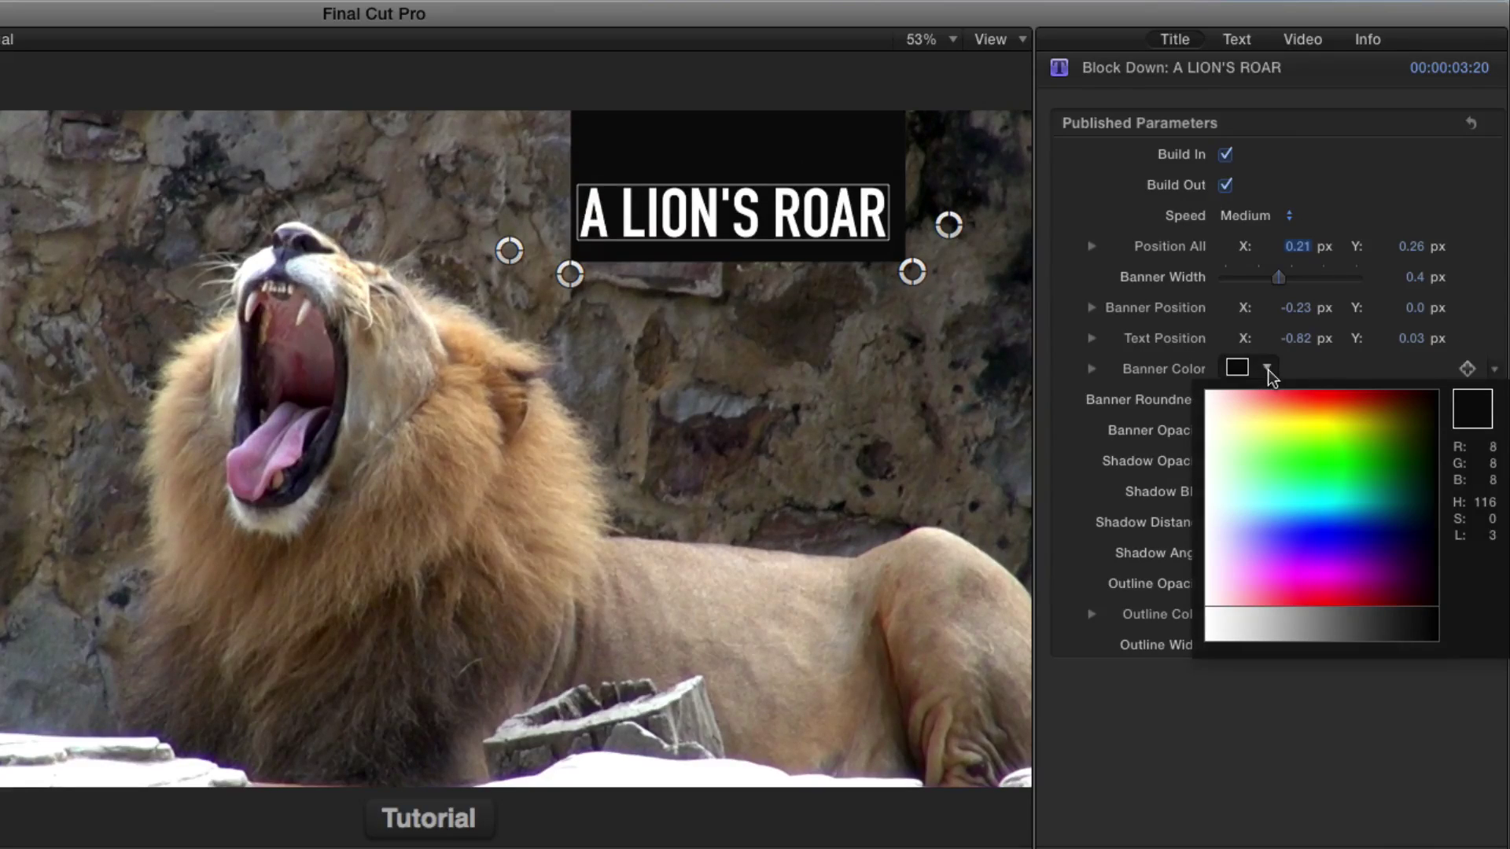
left_click(1367, 391)
left_click(1389, 388)
mouse_move(1348, 437)
left_mouse_down()
mouse_move(1314, 435)
mouse_move(1332, 438)
left_mouse_up()
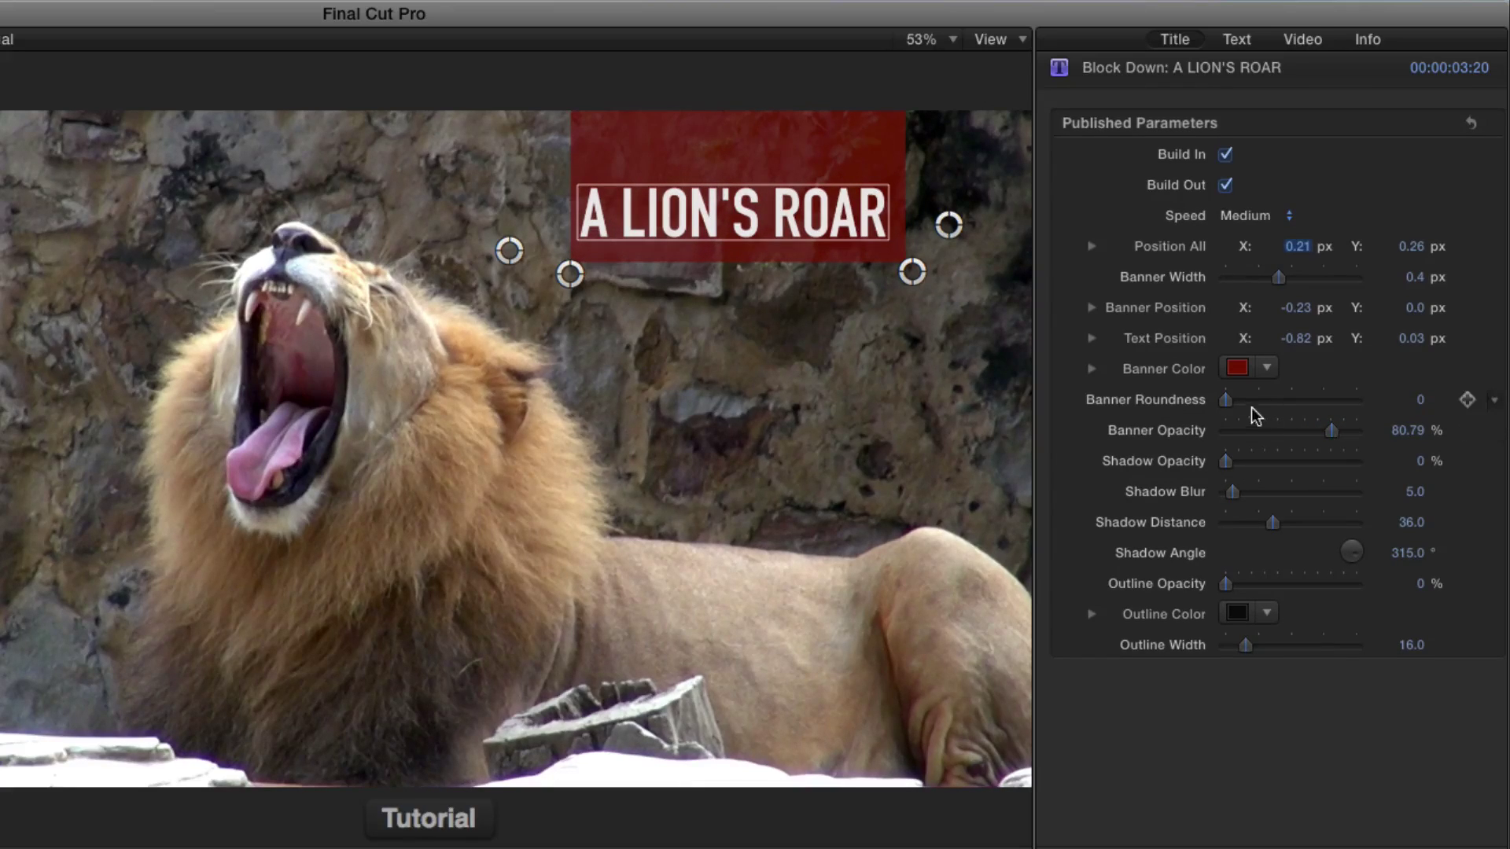
left_click_drag(1226, 402, 1412, 408)
left_click(1412, 402)
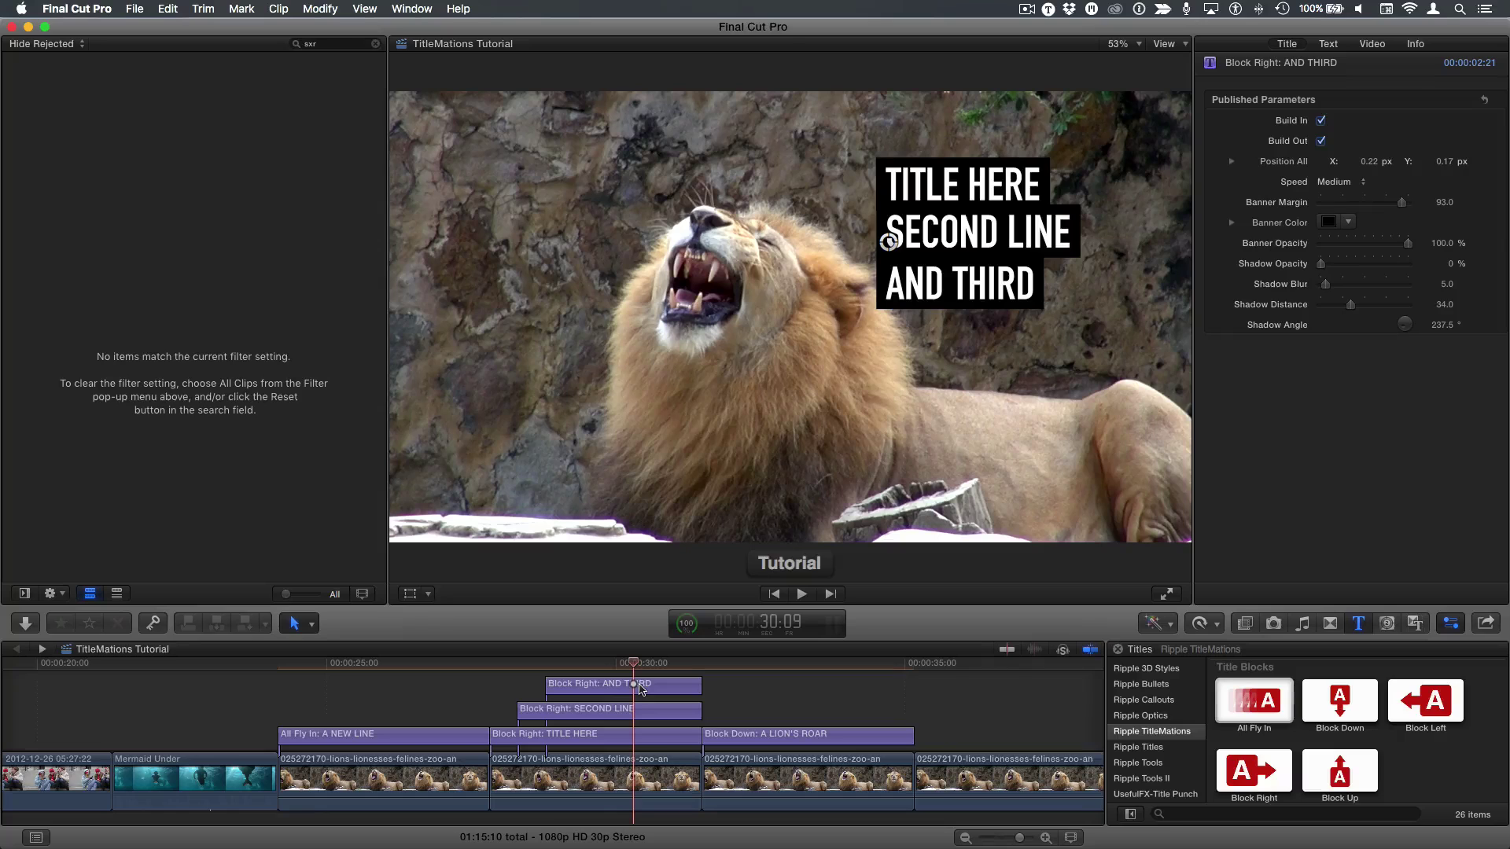
- Give the word SECOND a red face colour, leaving LINE white, then select the TITLE HERE clip
left_click(643, 714)
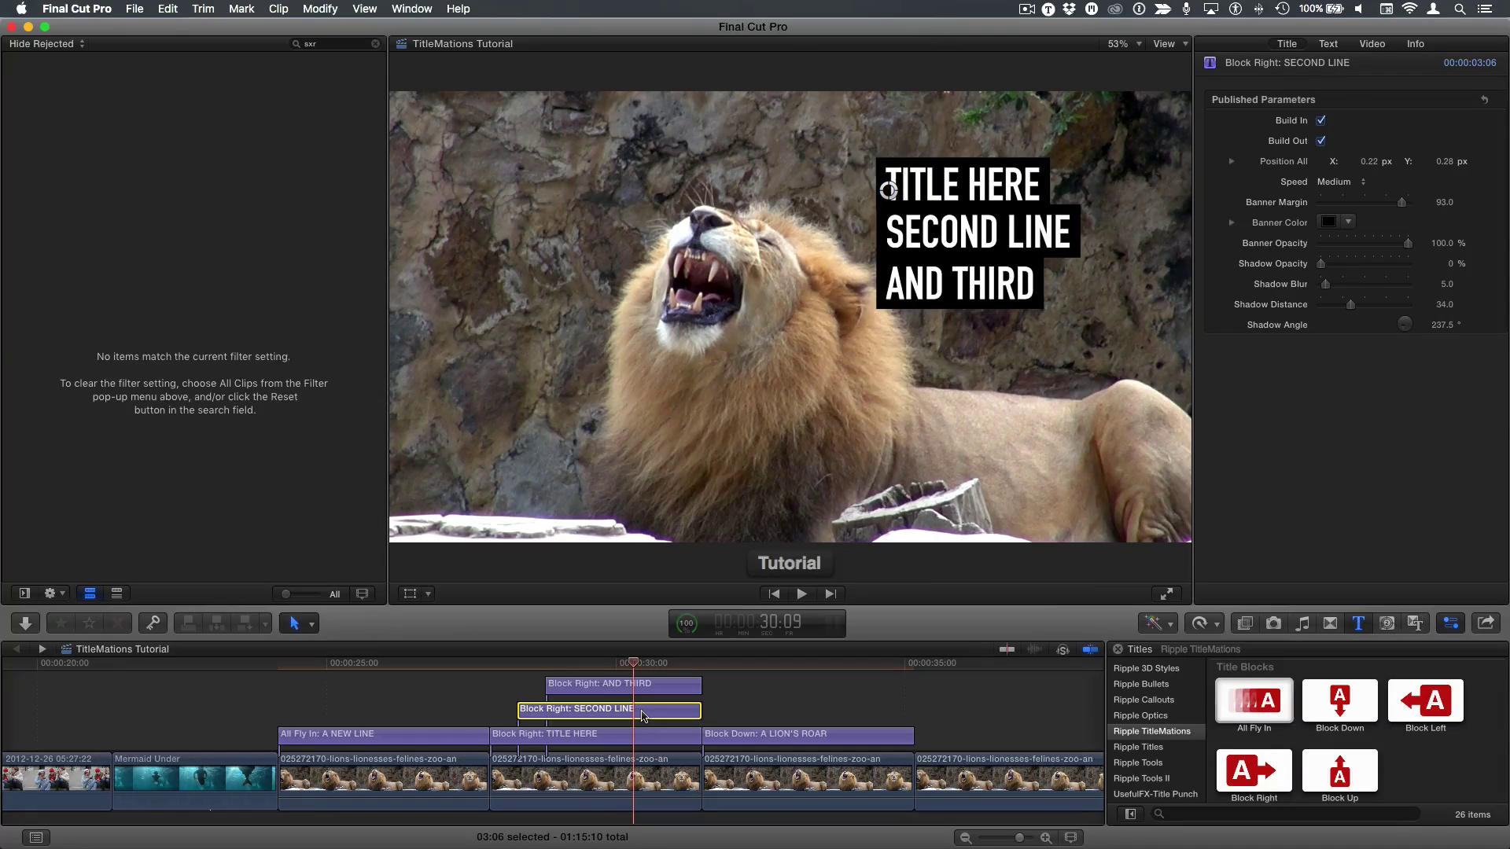
left_click(1328, 45)
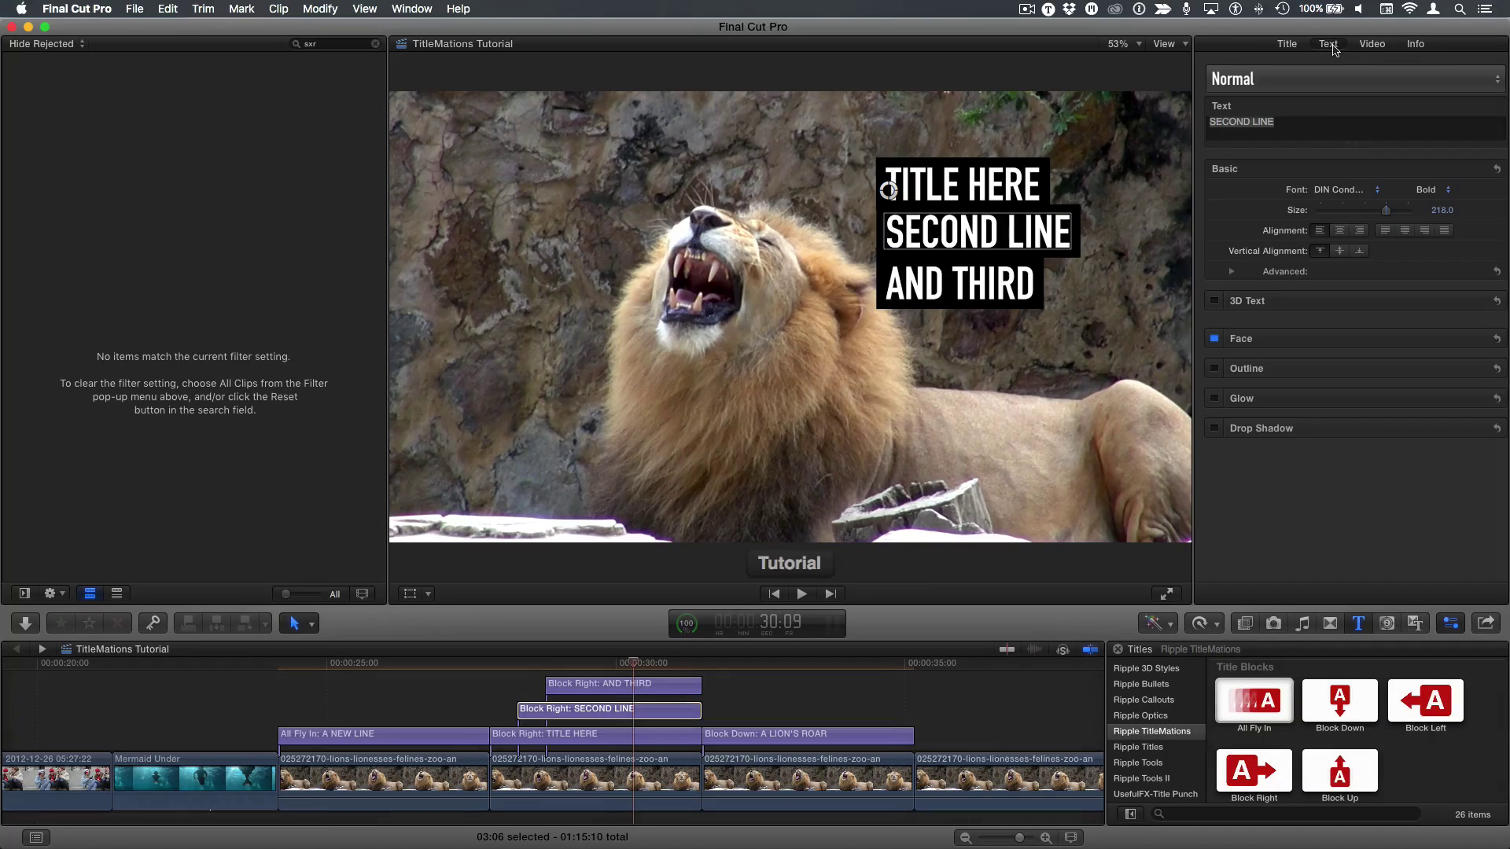
double_click(1237, 123)
left_click(1471, 339)
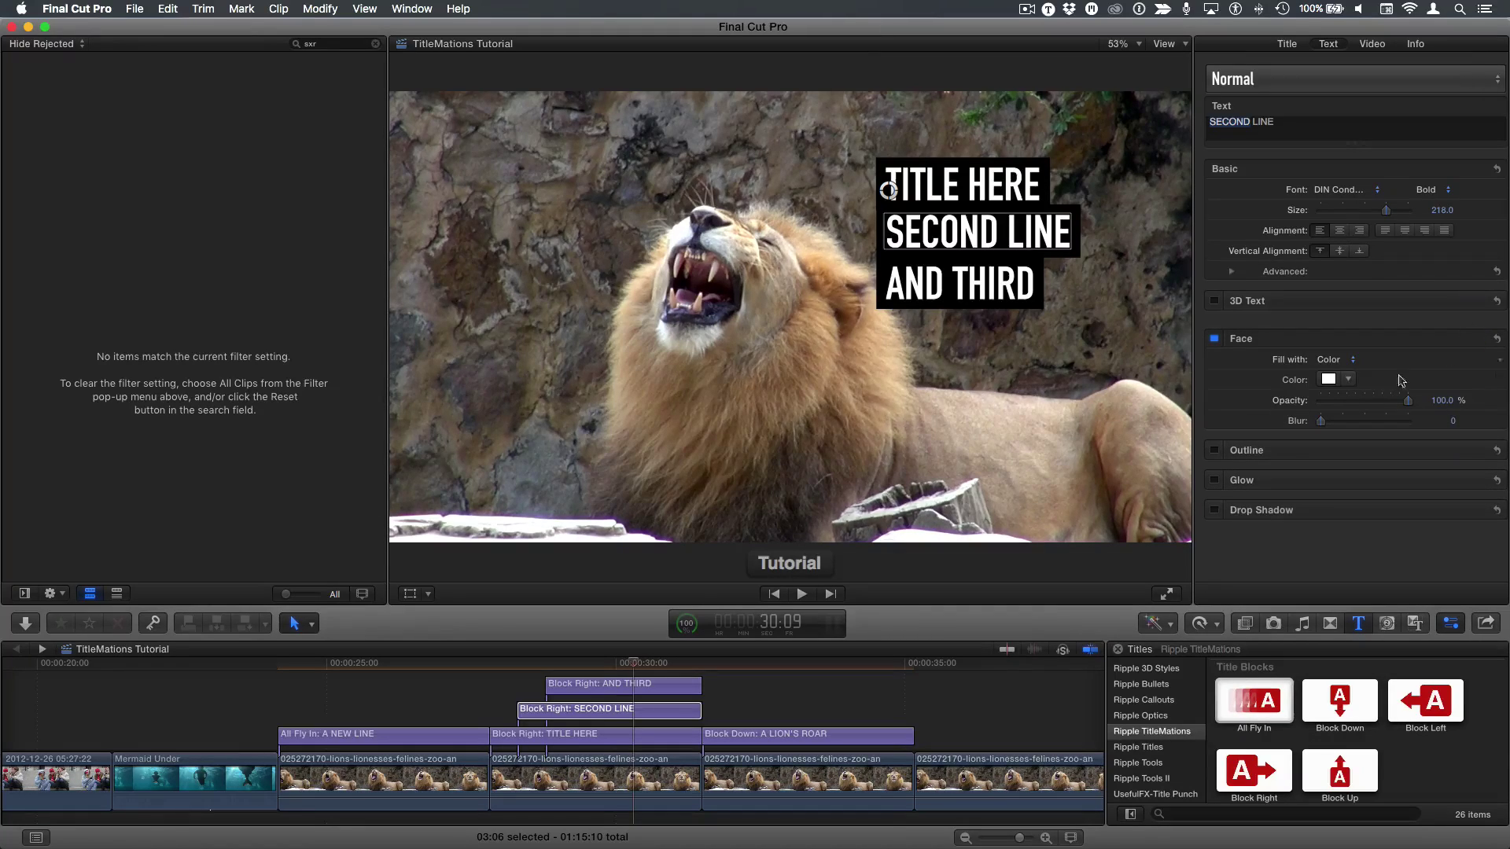
left_click(1350, 380)
left_click(1377, 389)
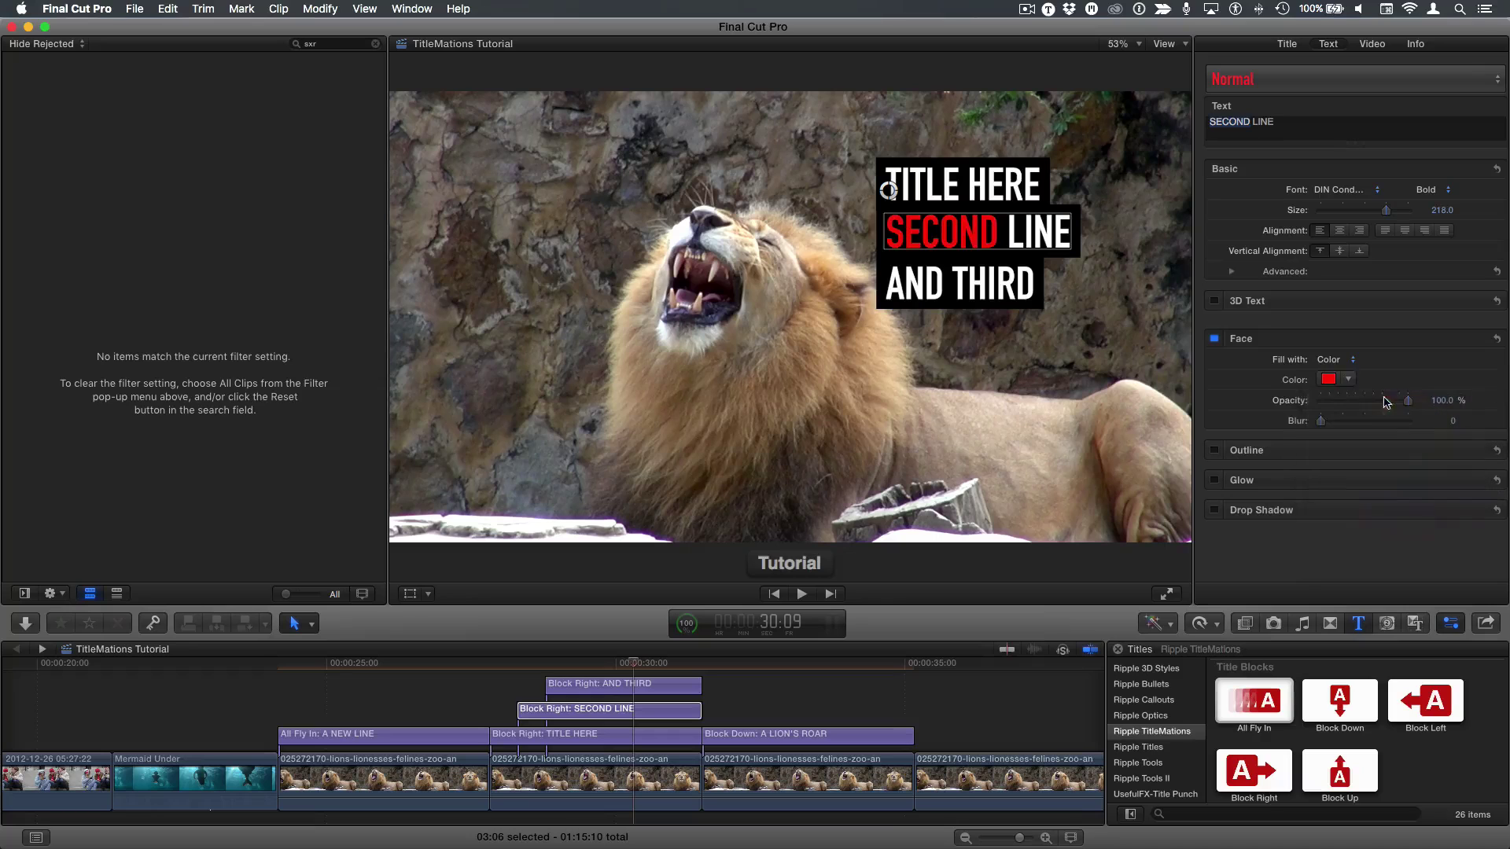
left_click(745, 687)
left_click(595, 740)
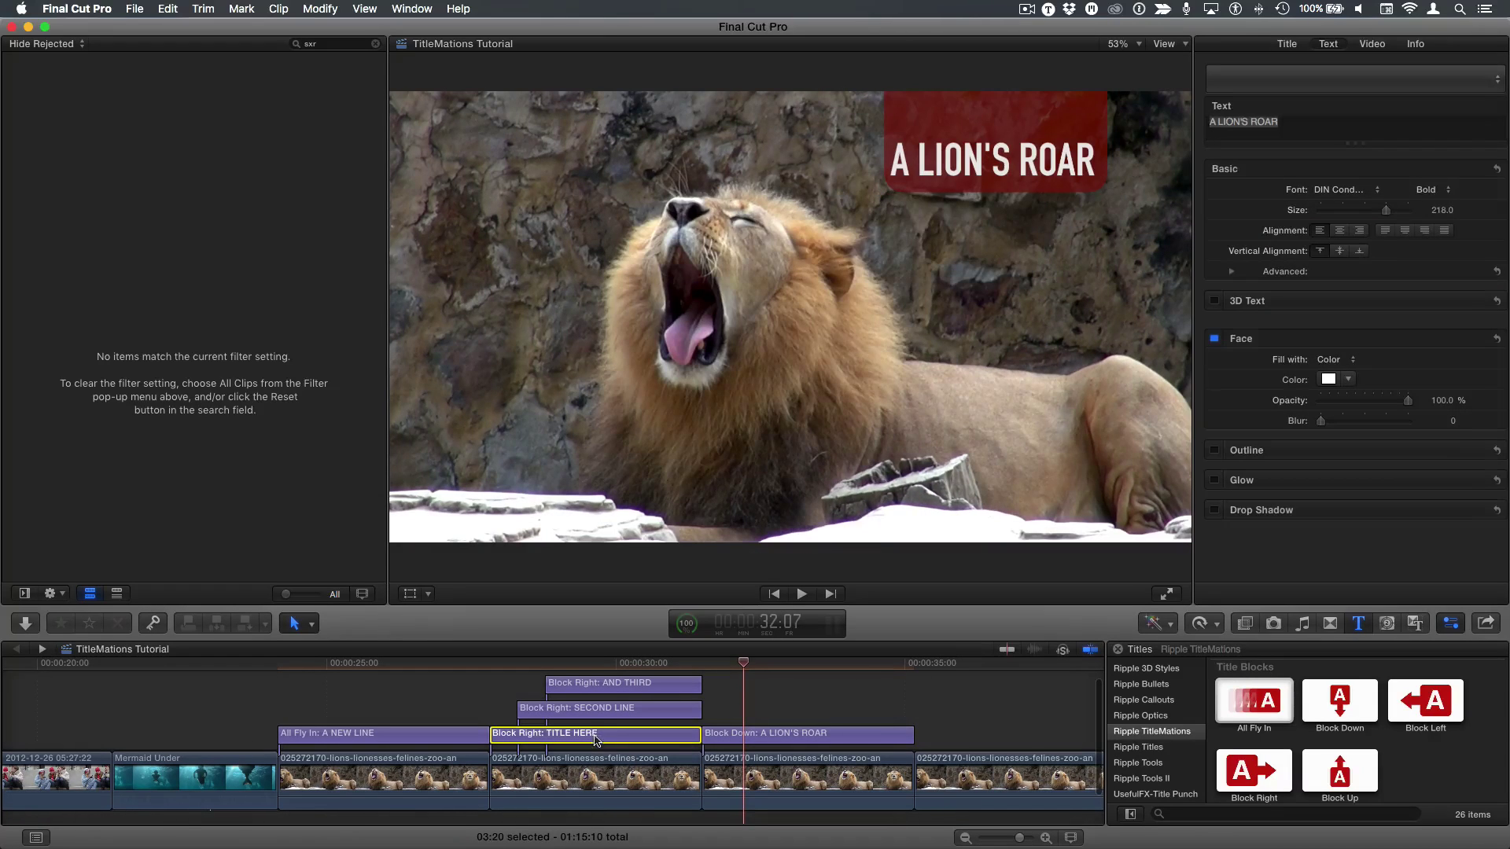
- Play the three-line title once, then scroll the Titles browser to the Title Color Range group
left_click(595, 671)
key("/")
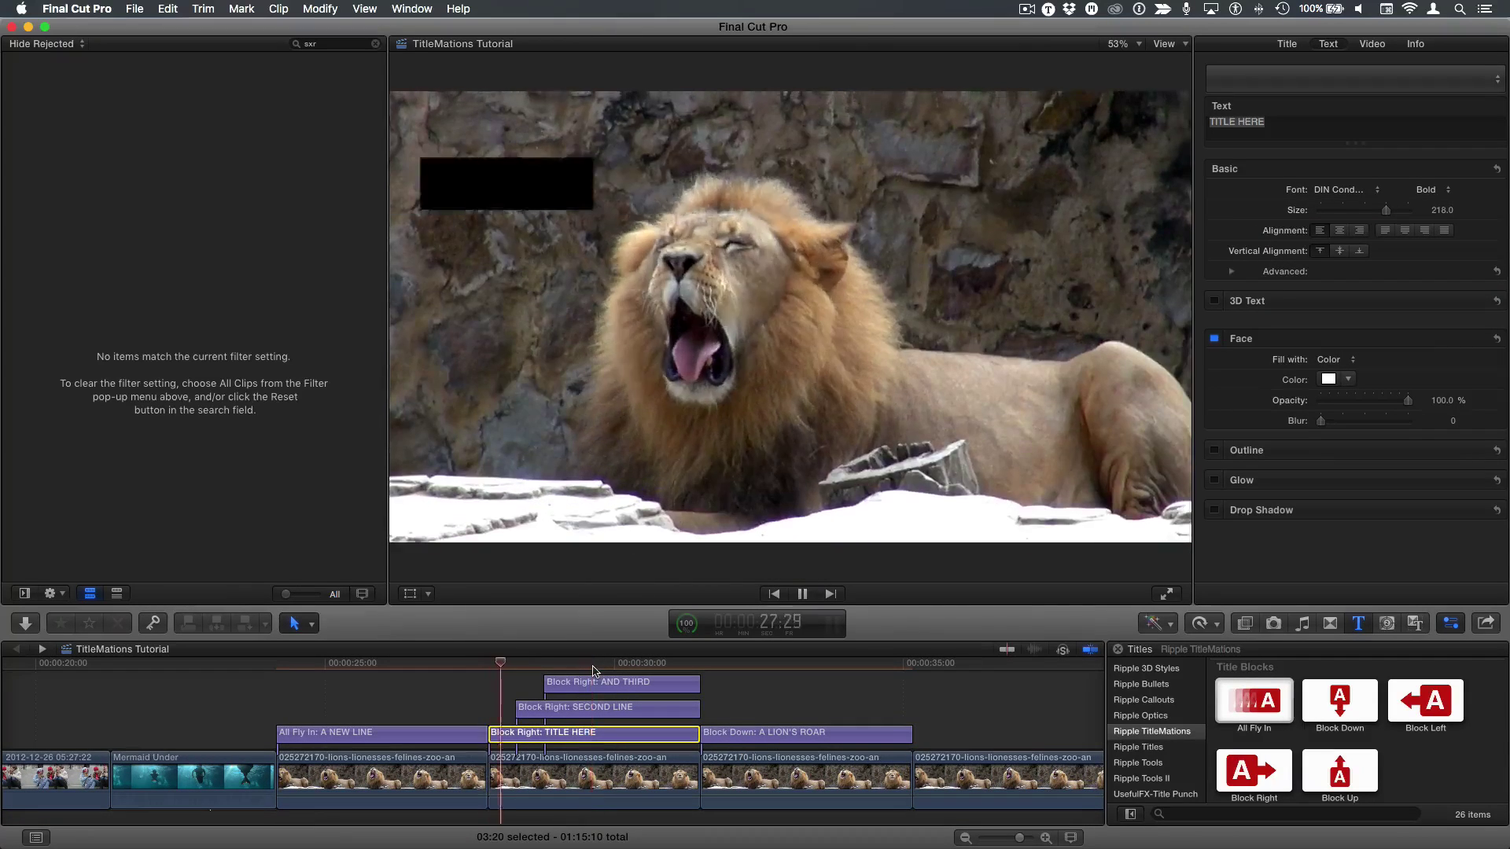
key("space")
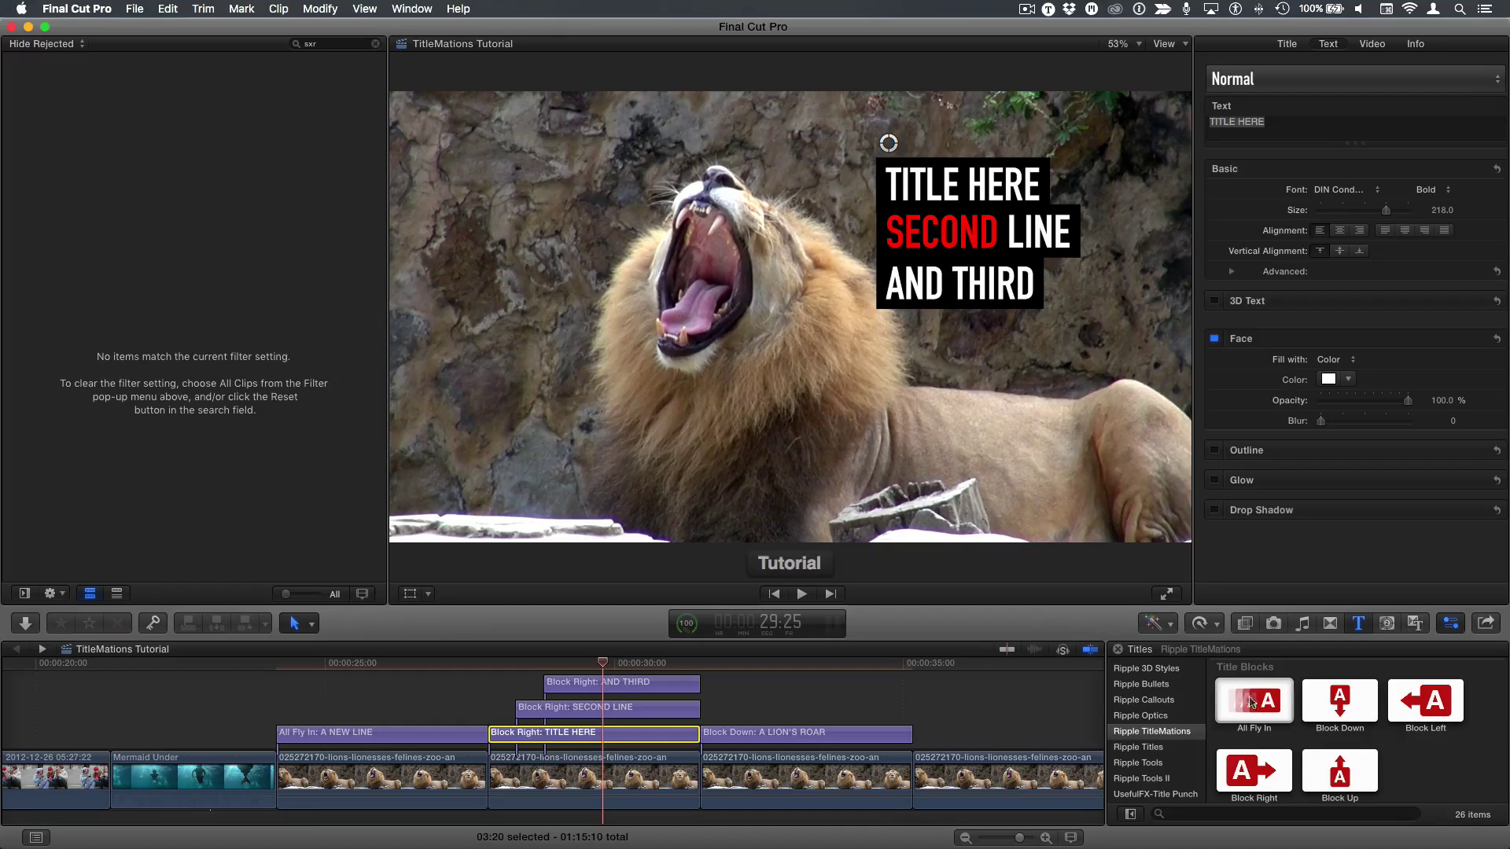
scroll(1465, 748, "down", 5)
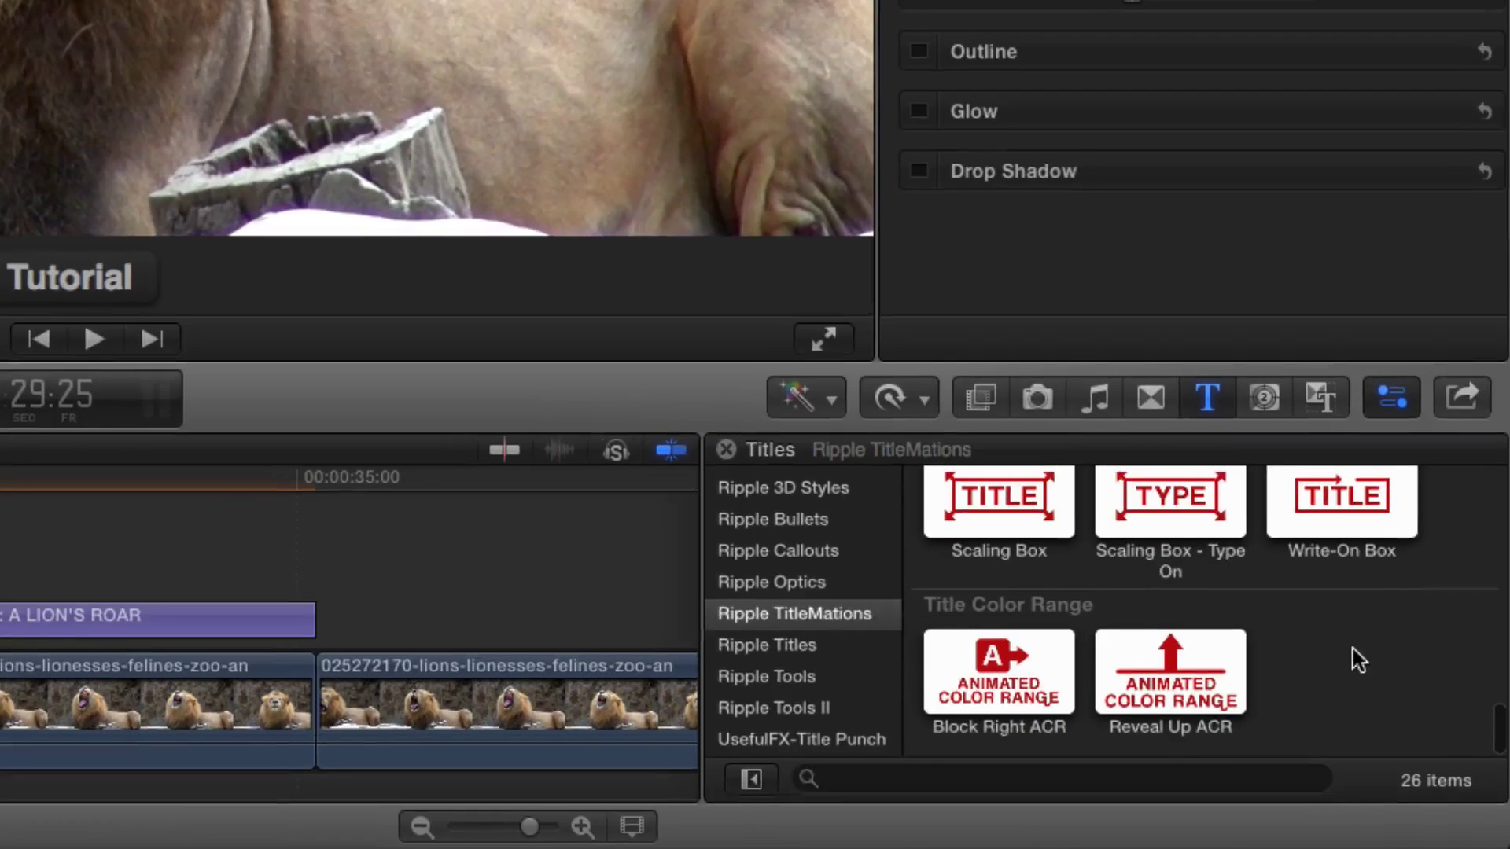